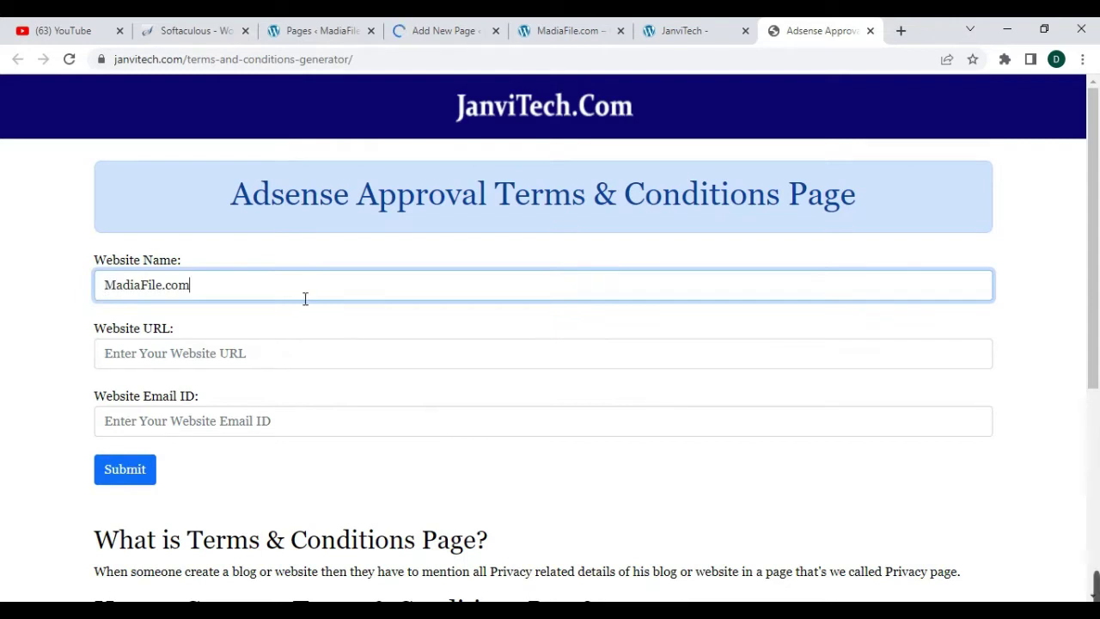
- Copy the MadiaFile.com site address and paste it as the generator's Website URL
{"action": "left_click", "coordinate": [567, 30]}
{"action": "left_click", "coordinate": [307, 67]}
{"action": "key", "text": "ctrl+c"}
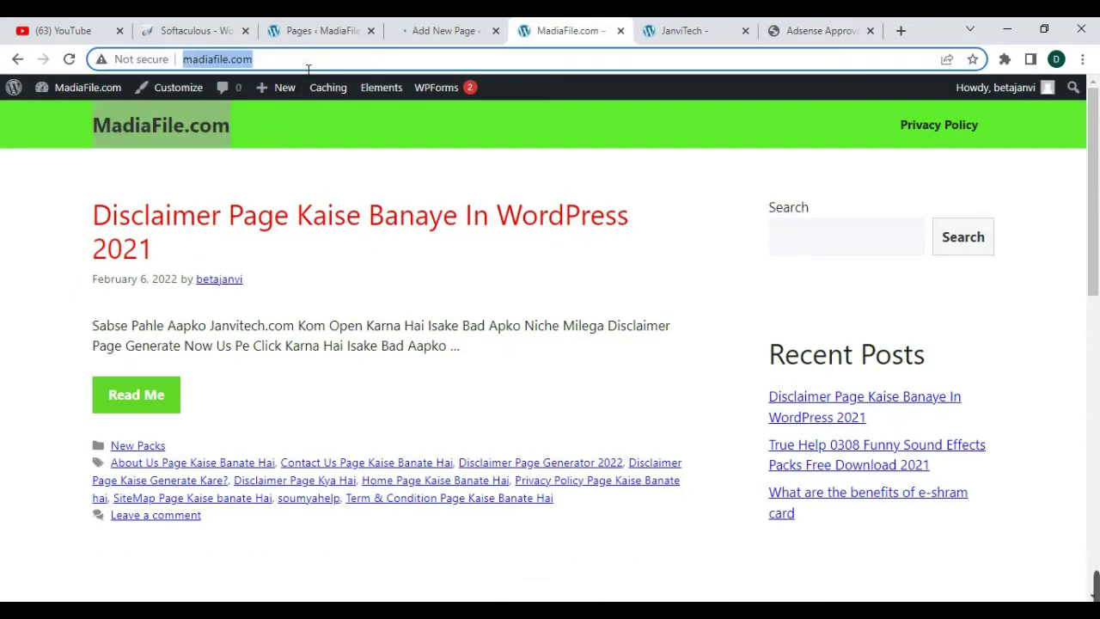
{"action": "left_click", "coordinate": [812, 30]}
{"action": "left_click", "coordinate": [239, 359]}
{"action": "key", "text": "ctrl+v"}
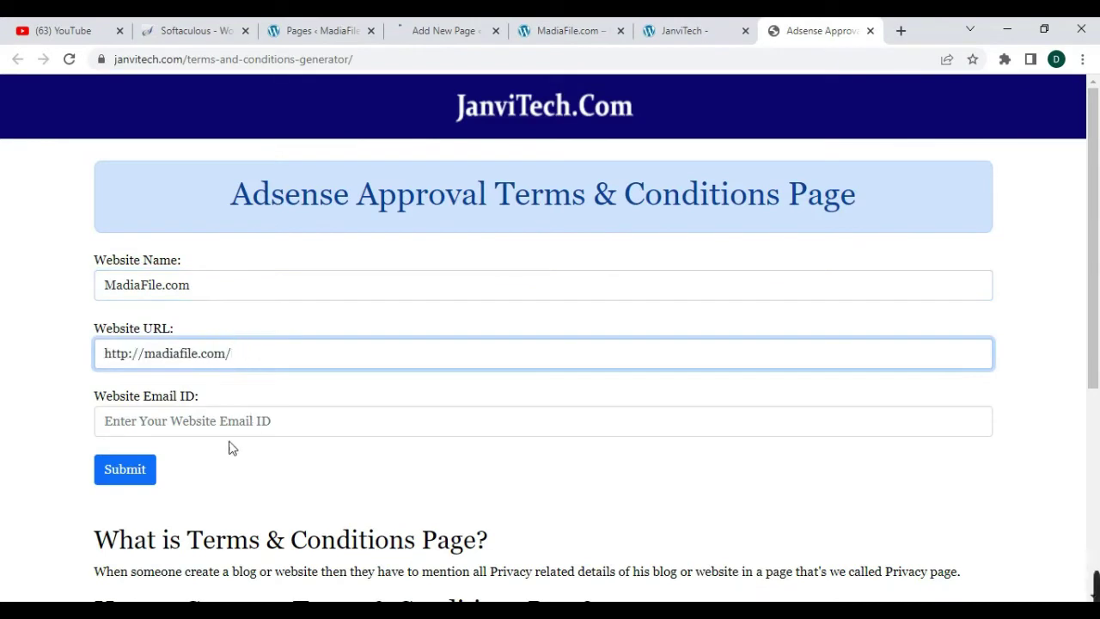
- Enter the site's contact e-mail, generate the terms, and copy the generated text
{"action": "left_click", "coordinate": [217, 425]}
{"action": "type", "text": "a"}
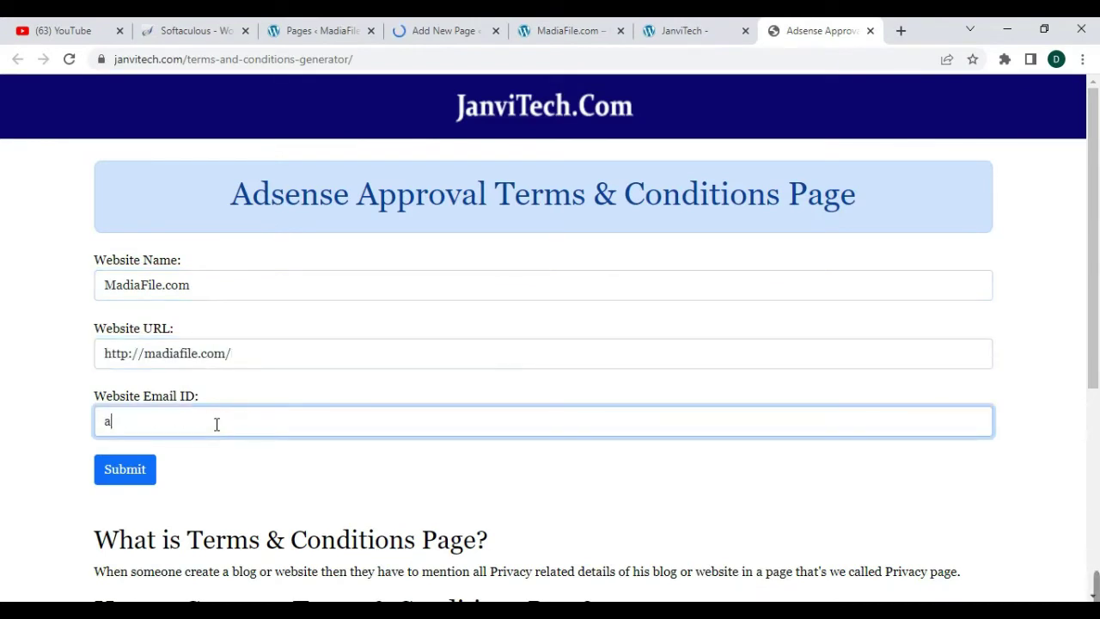
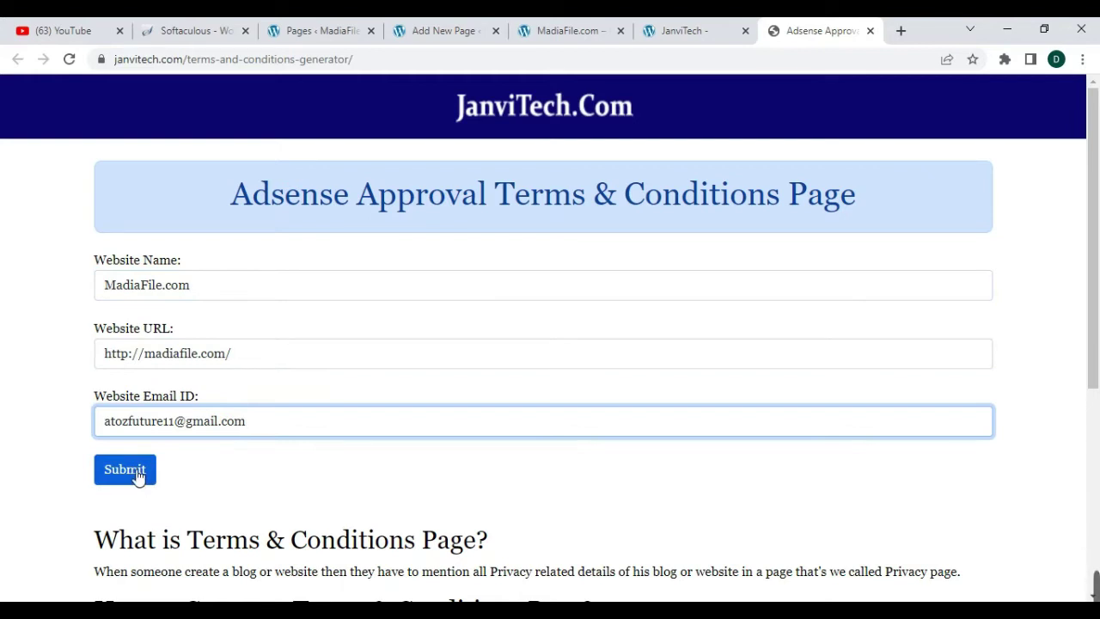
{"action": "left_click", "coordinate": [125, 469]}
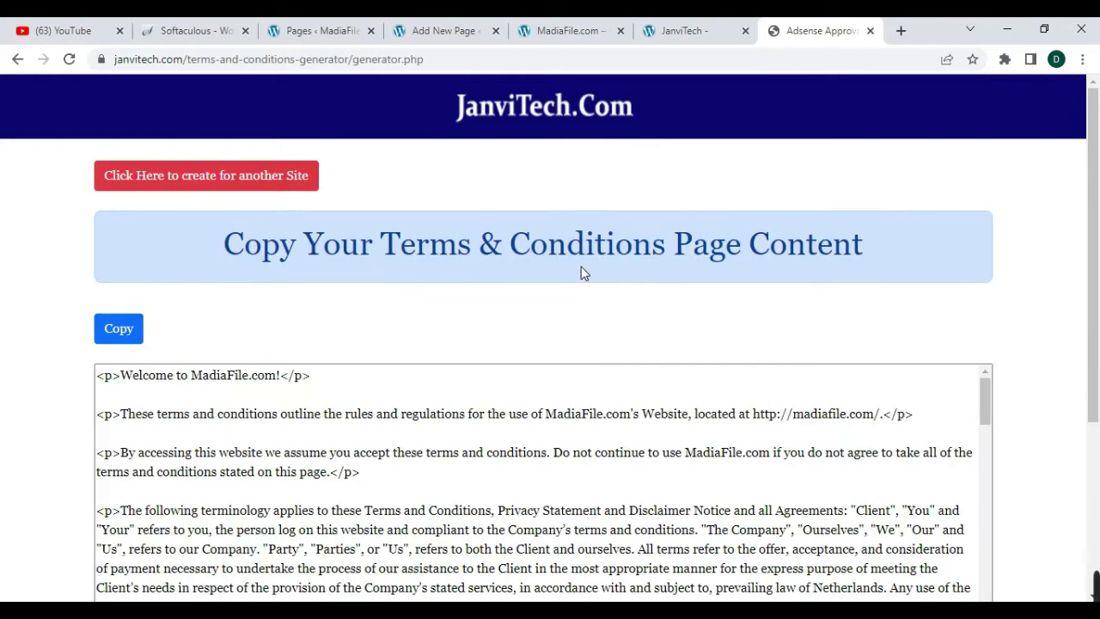
{"action": "scroll", "coordinate": [581, 273], "scroll_direction": "down", "scroll_amount": 10}
{"action": "scroll", "coordinate": [641, 368], "scroll_direction": "up", "scroll_amount": 15}
{"action": "left_click", "coordinate": [129, 329]}
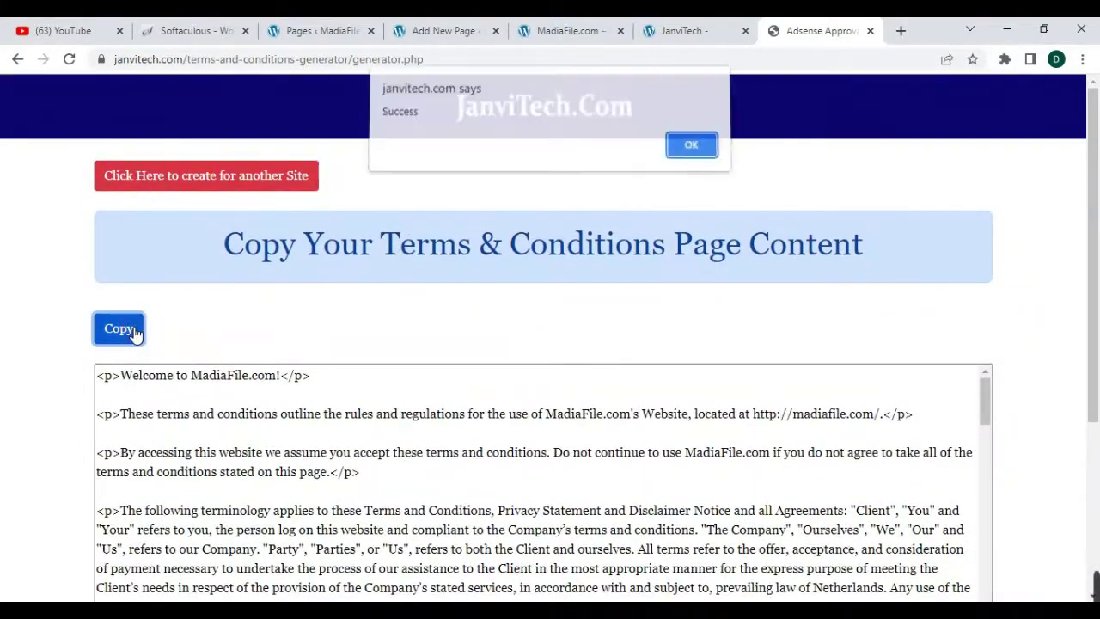
{"action": "left_click", "coordinate": [692, 151]}
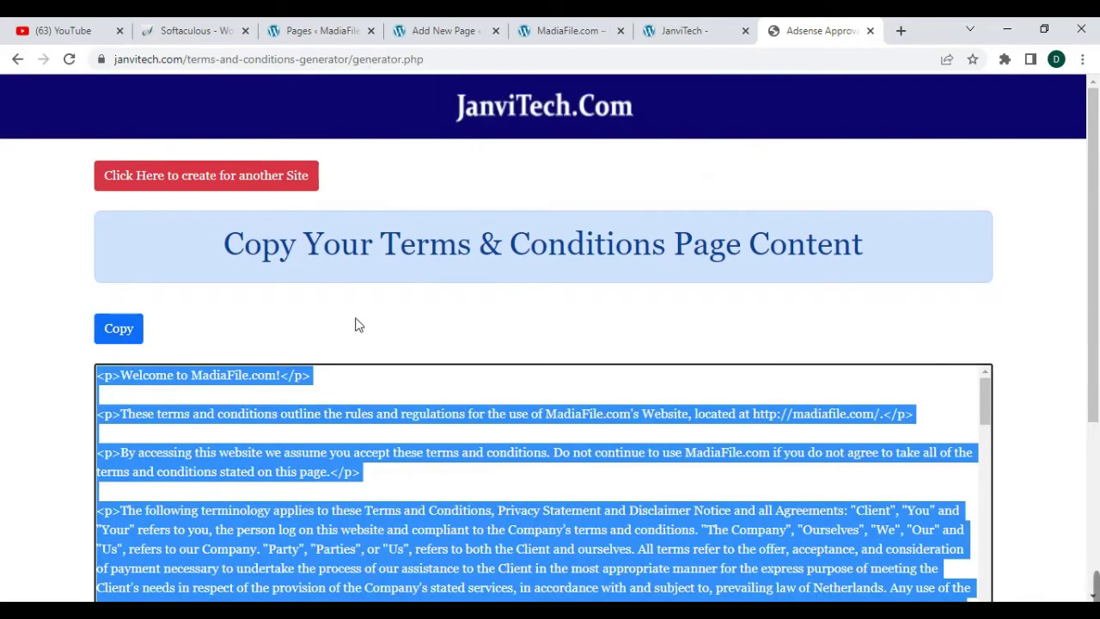
- Close the welcome guide on the new page draft and switch to the Code editor
{"action": "left_click", "coordinate": [451, 34]}
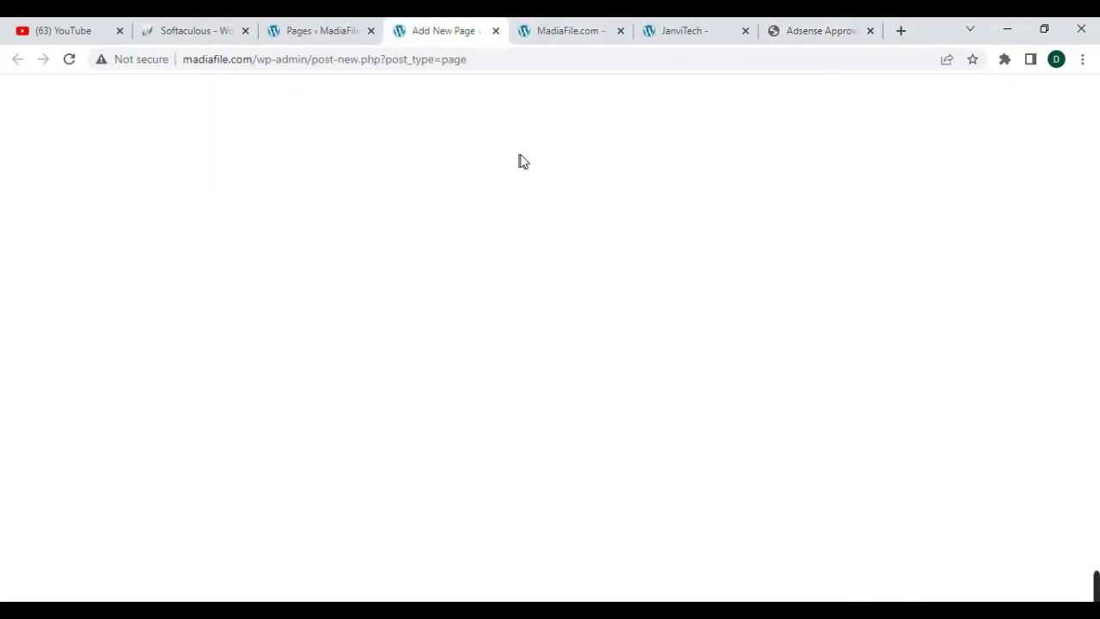
{"action": "left_click", "coordinate": [637, 516]}
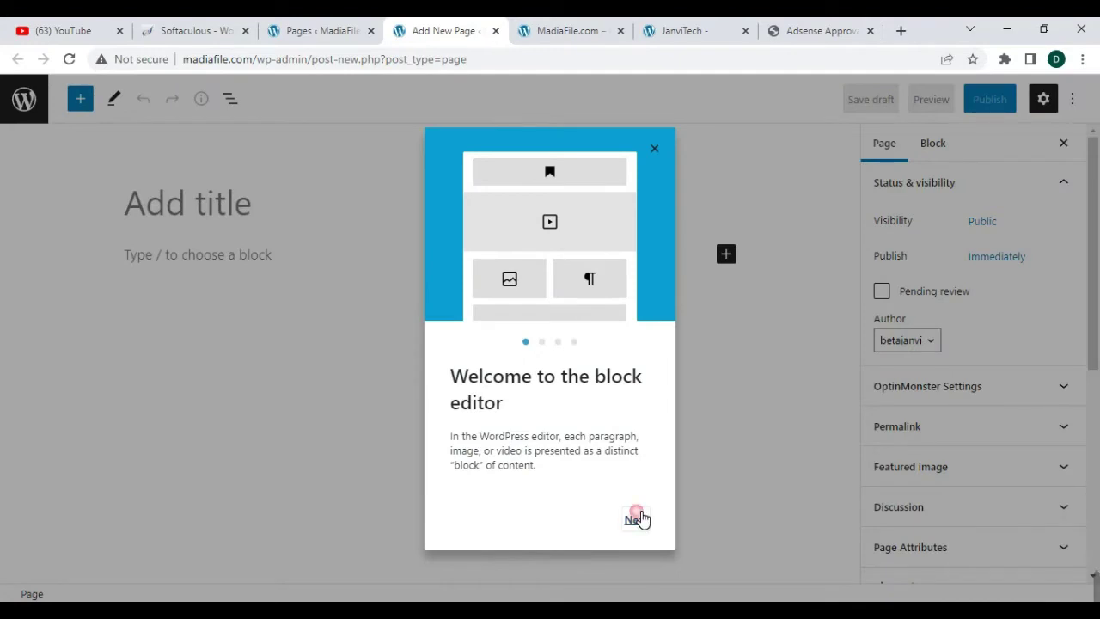
{"action": "left_click", "coordinate": [1076, 110]}
{"action": "left_click", "coordinate": [1073, 101]}
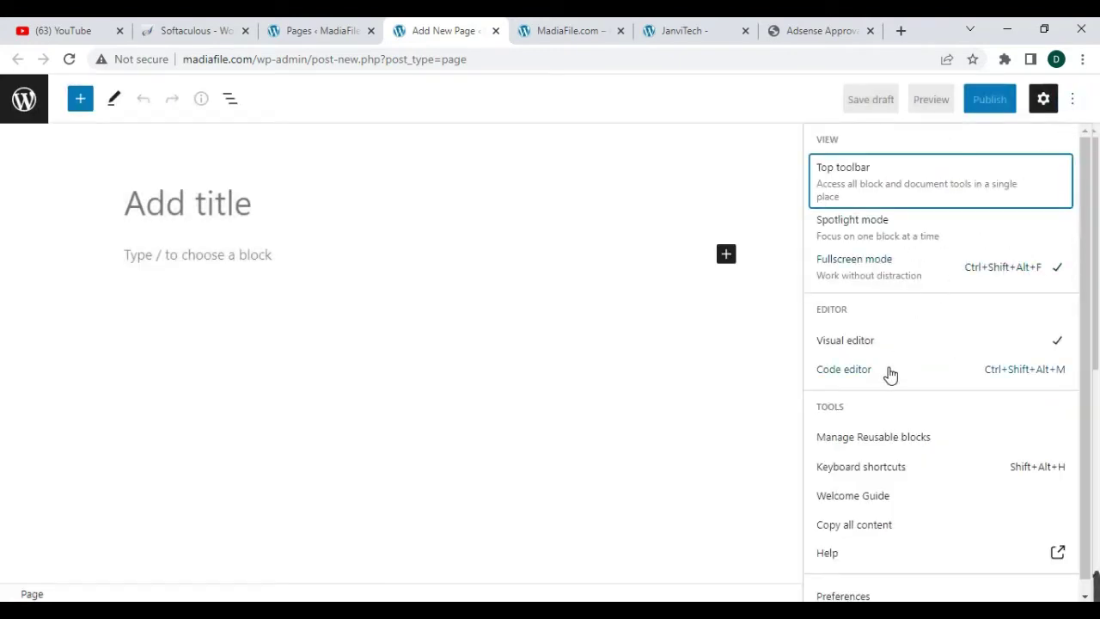
{"action": "left_click", "coordinate": [890, 372]}
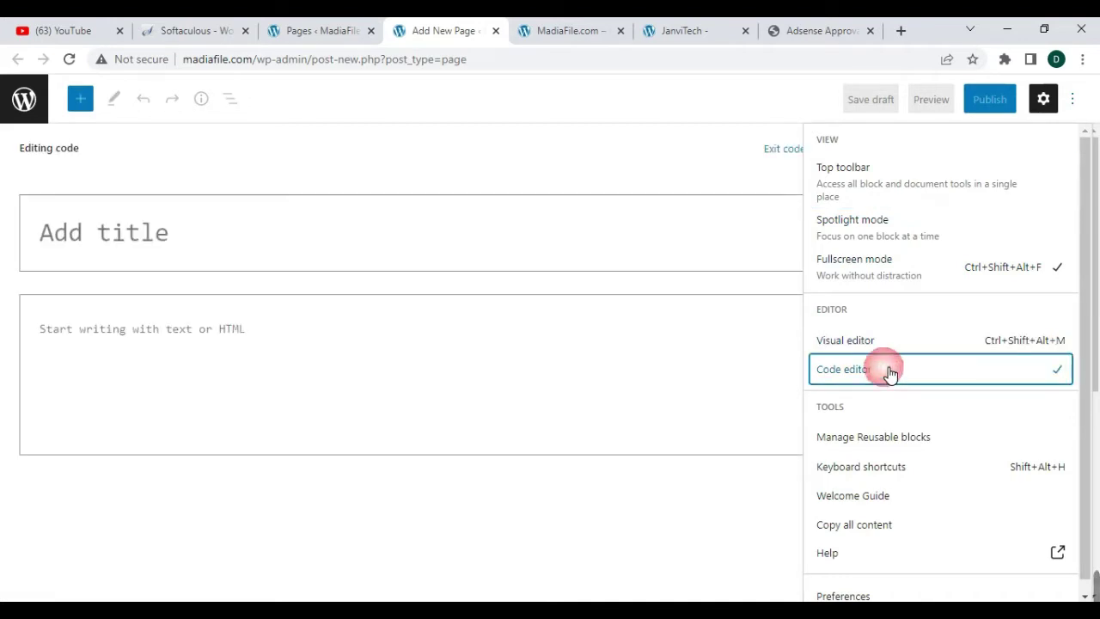
- Paste the terms HTML into the page body and title it 'Terms & Conditions'
{"action": "left_click", "coordinate": [243, 336]}
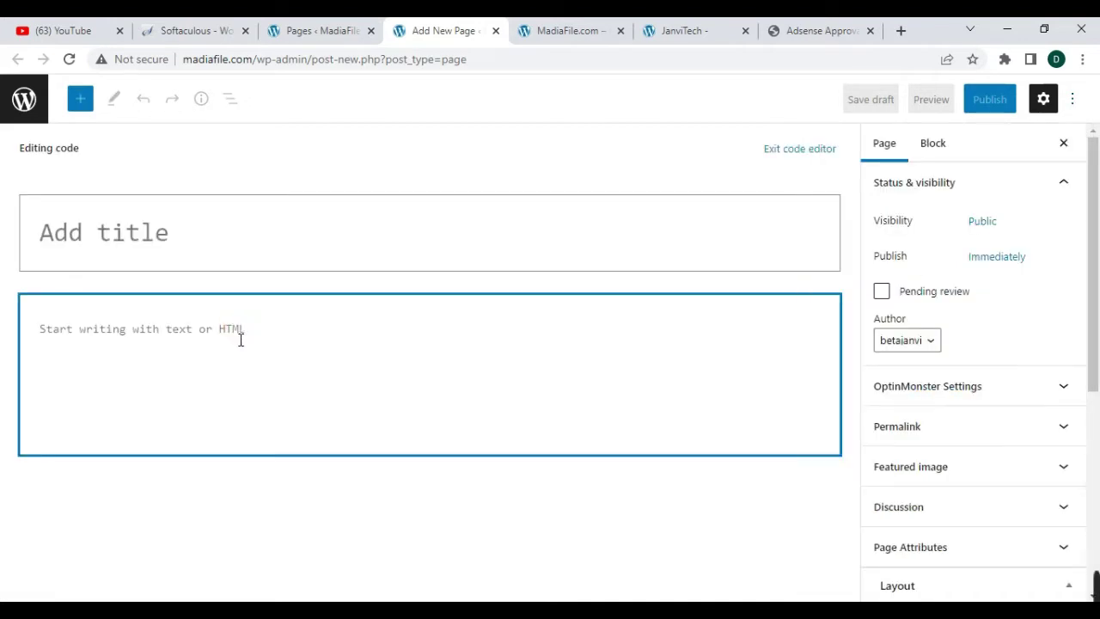
{"action": "key", "text": "ctrl+v"}
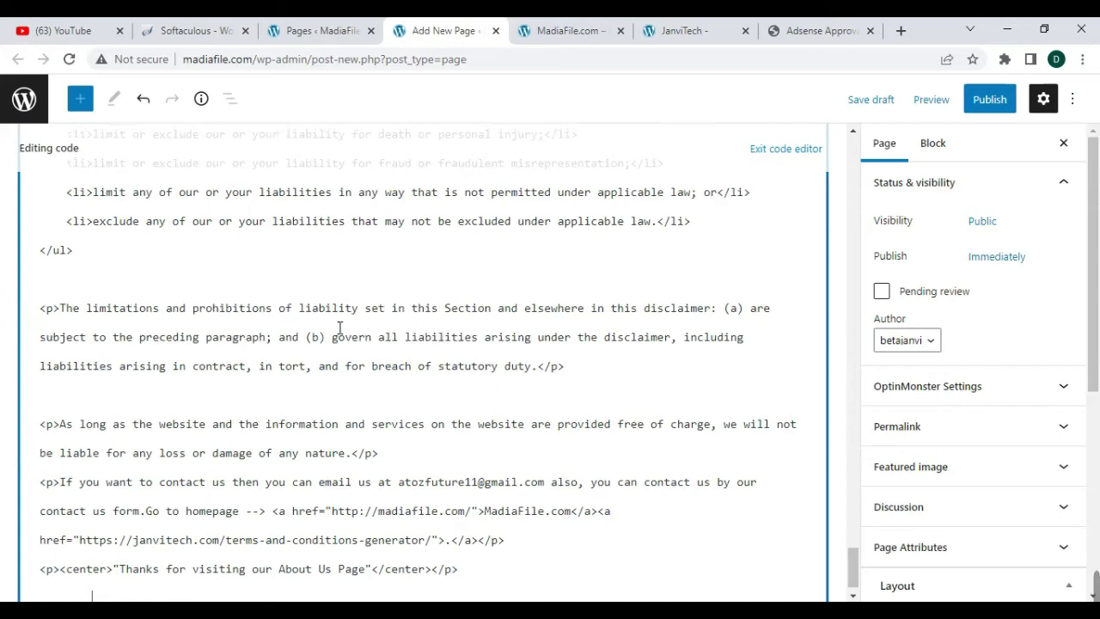
{"action": "scroll", "coordinate": [340, 327], "scroll_direction": "up", "scroll_amount": 15}
{"action": "scroll", "coordinate": [340, 326], "scroll_direction": "up", "scroll_amount": 10}
{"action": "left_click", "coordinate": [177, 233]}
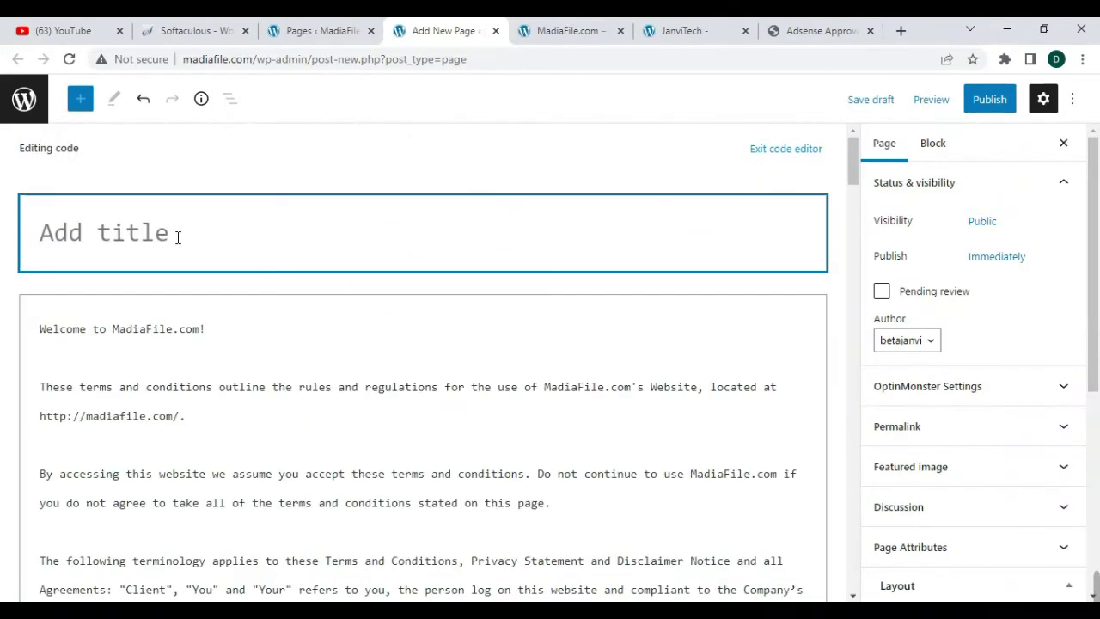
{"action": "type", "text": "Term"}
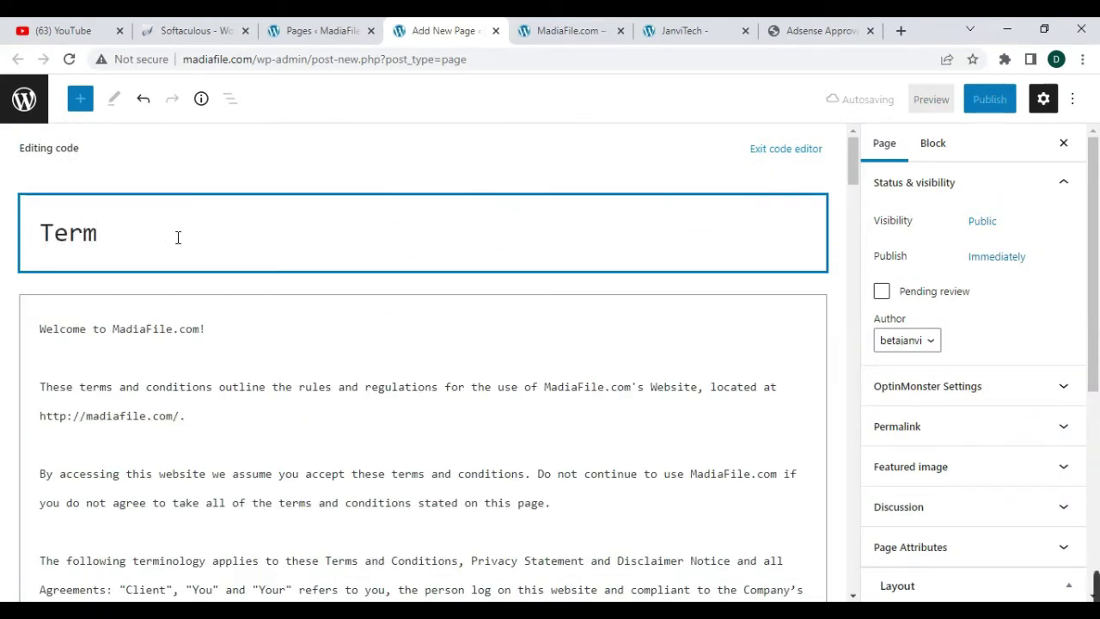
{"action": "type", "text": "s &  Conditions"}
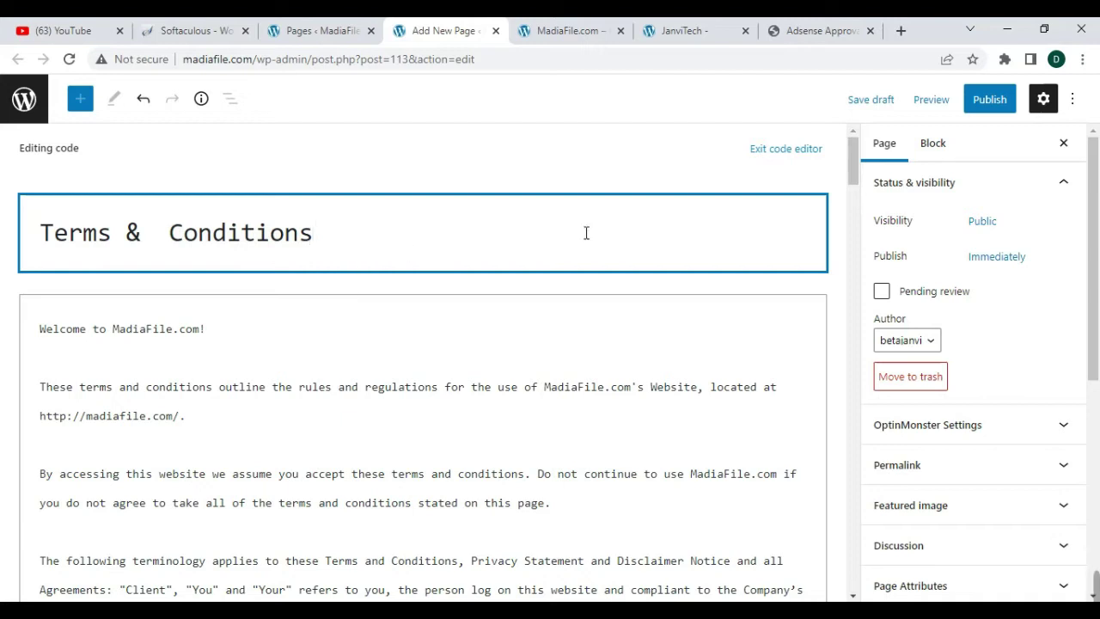
- Publish the Terms & Conditions page and open its live view in a new tab
{"action": "left_click", "coordinate": [989, 101]}
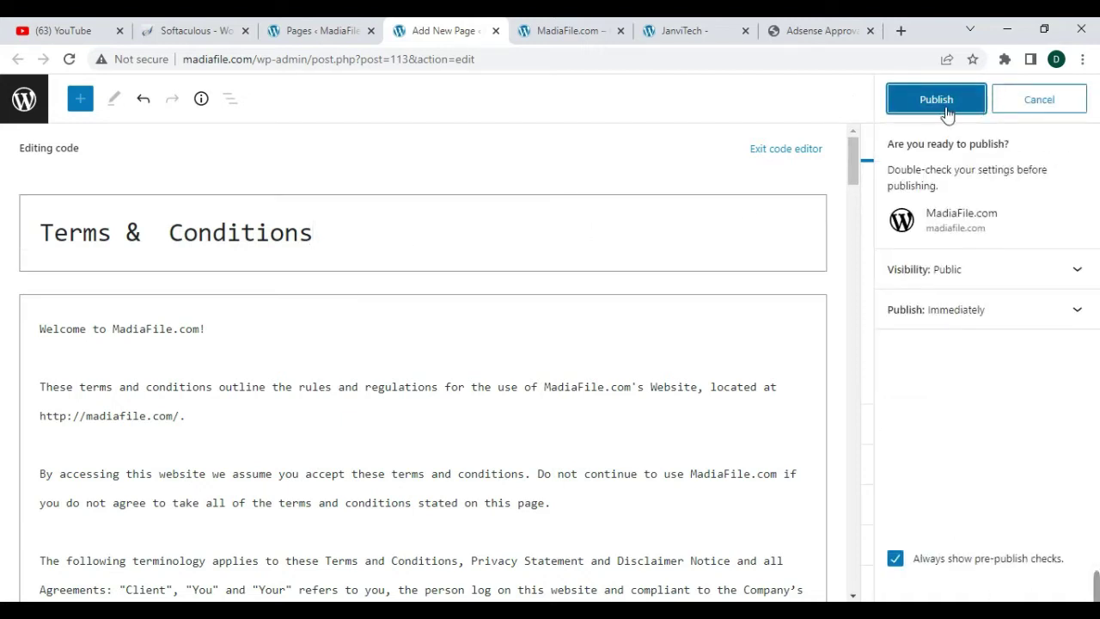
{"action": "left_click", "coordinate": [945, 107]}
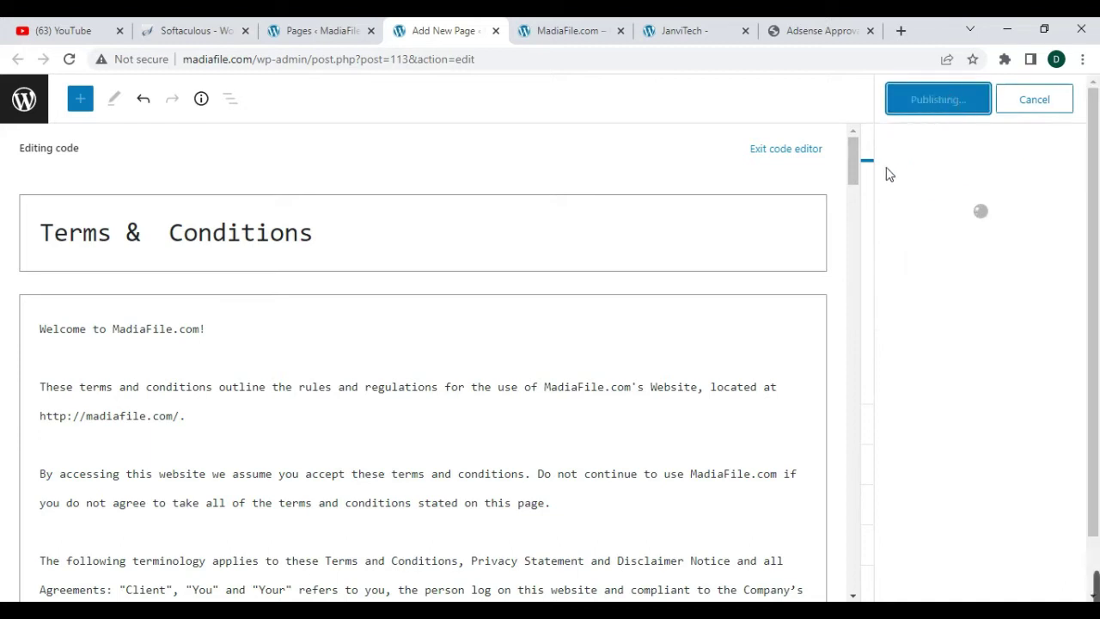
{"action": "right_click", "coordinate": [948, 284]}
{"action": "left_click", "coordinate": [950, 287]}
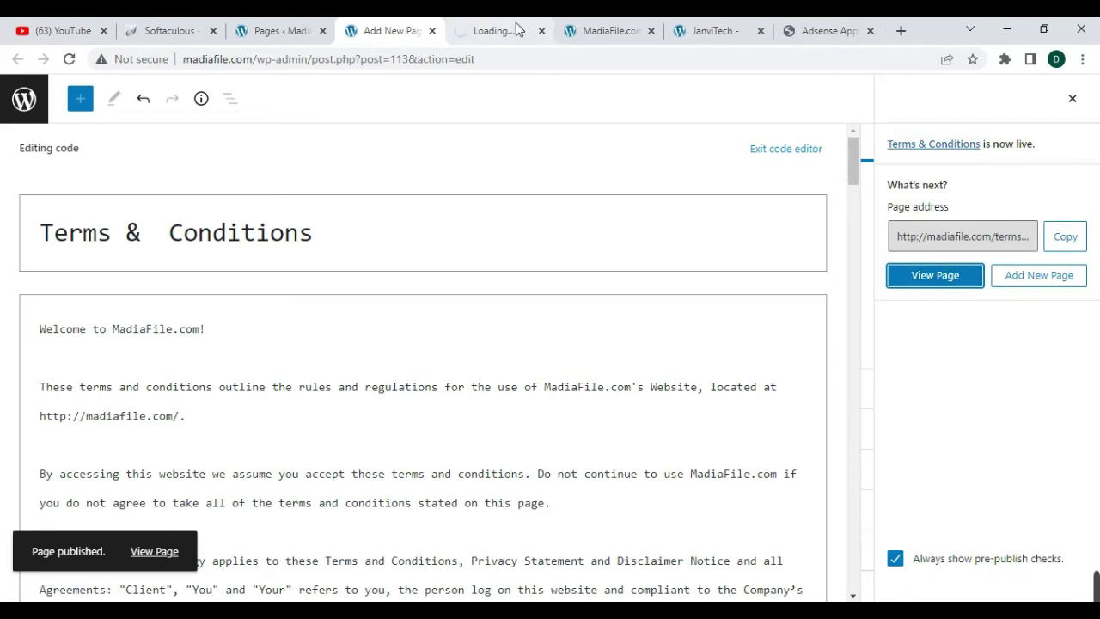
- Scroll through the live Terms & Conditions page to check its content
{"action": "left_click", "coordinate": [513, 30]}
{"action": "scroll", "coordinate": [488, 306], "scroll_direction": "down", "scroll_amount": 10}
{"action": "scroll", "coordinate": [487, 313], "scroll_direction": "down", "scroll_amount": 15}
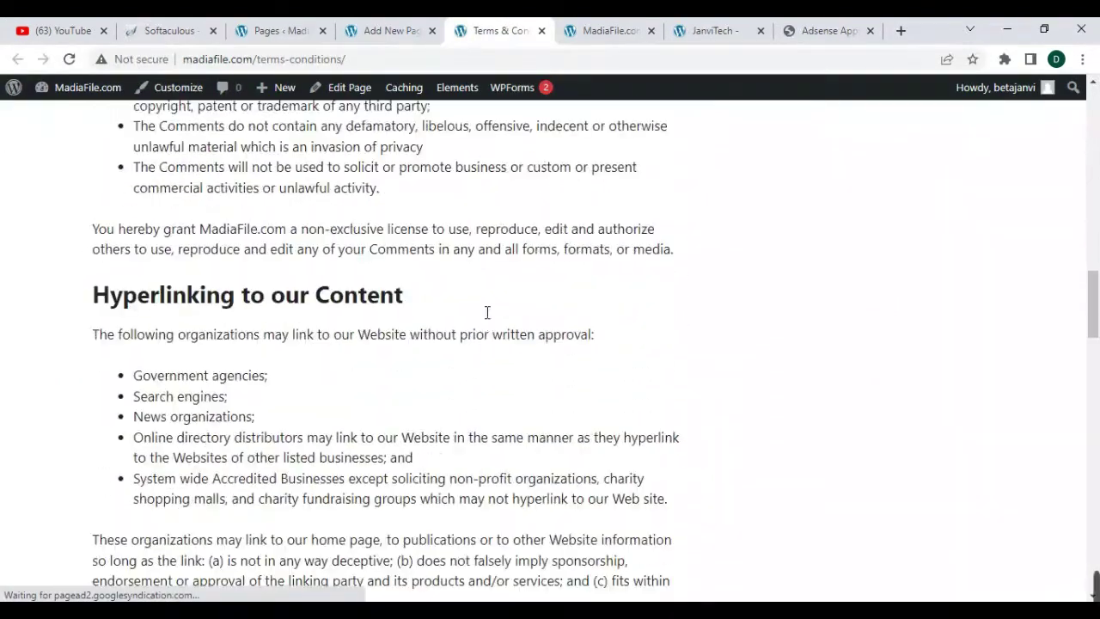
{"action": "scroll", "coordinate": [488, 313], "scroll_direction": "down", "scroll_amount": 8}
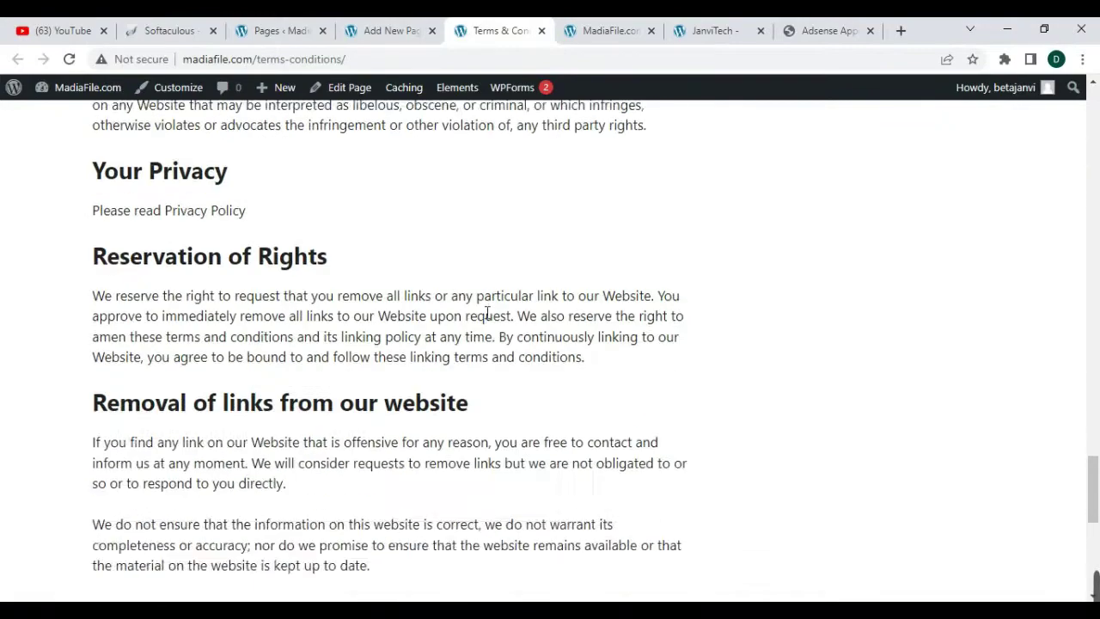
{"action": "scroll", "coordinate": [488, 313], "scroll_direction": "up", "scroll_amount": 20}
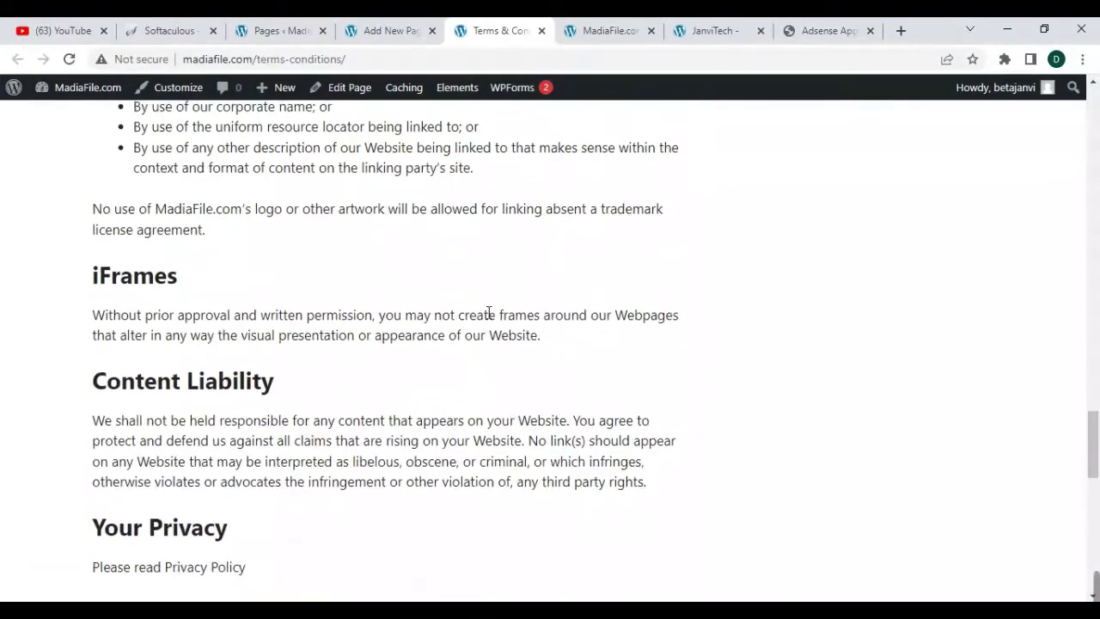
{"action": "scroll", "coordinate": [503, 283], "scroll_direction": "up", "scroll_amount": 5}
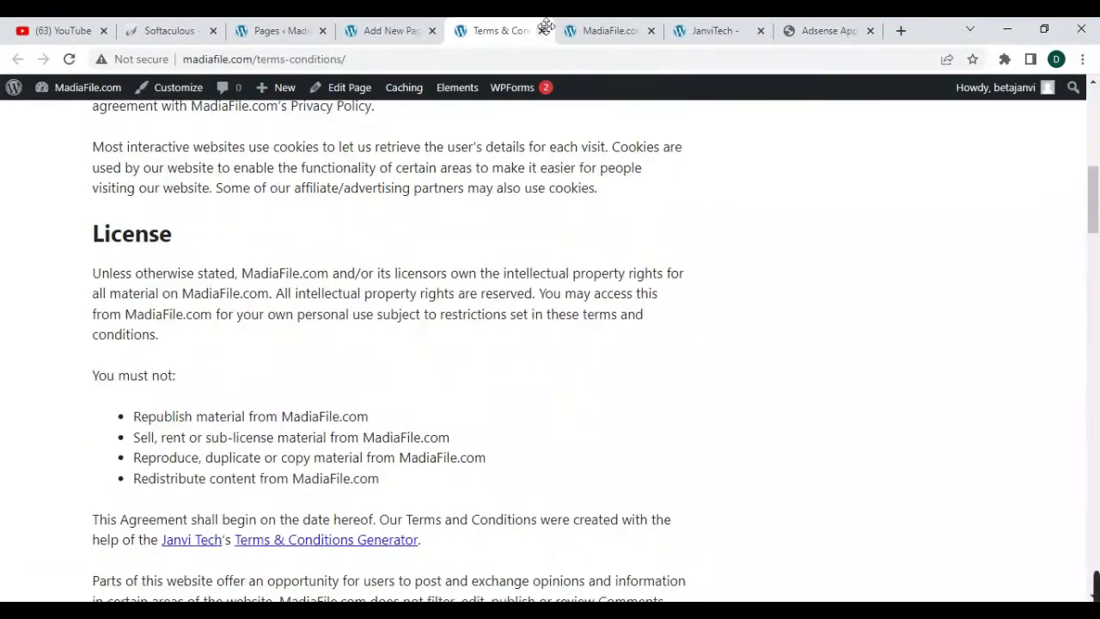
- Close the live page and open a new blank WordPress page in another tab
{"action": "left_click", "coordinate": [542, 31]}
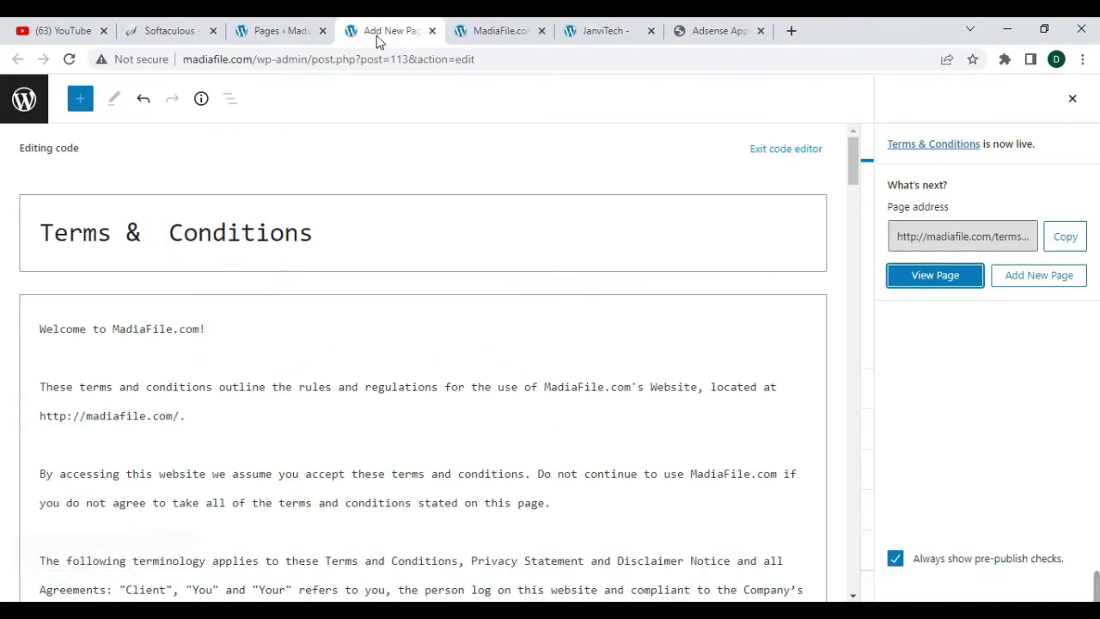
{"action": "left_click", "coordinate": [282, 31]}
{"action": "left_click", "coordinate": [220, 134]}
{"action": "right_click", "coordinate": [232, 135]}
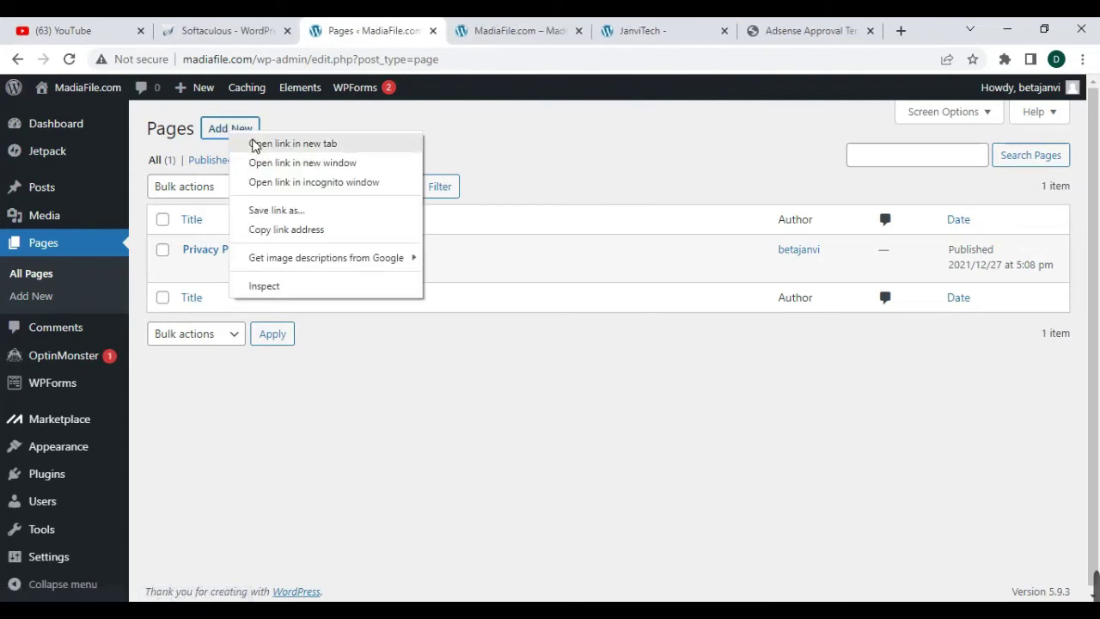
{"action": "left_click", "coordinate": [257, 144]}
- Open JanviTech's Disclaimer Page Generator in a new tab
{"action": "left_click", "coordinate": [698, 32]}
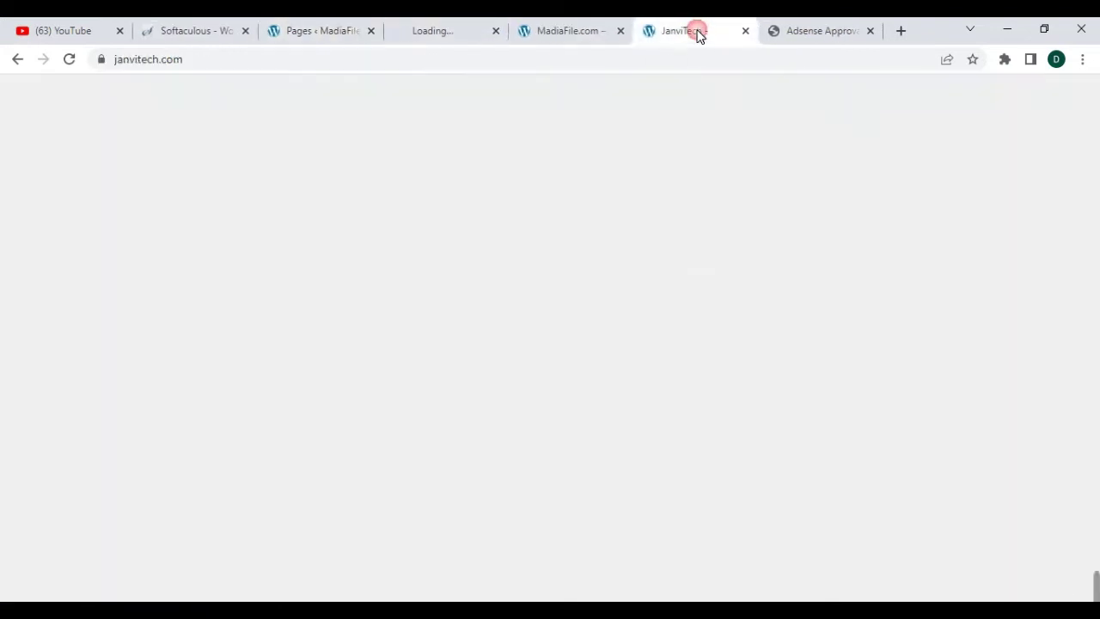
{"action": "right_click", "coordinate": [663, 290]}
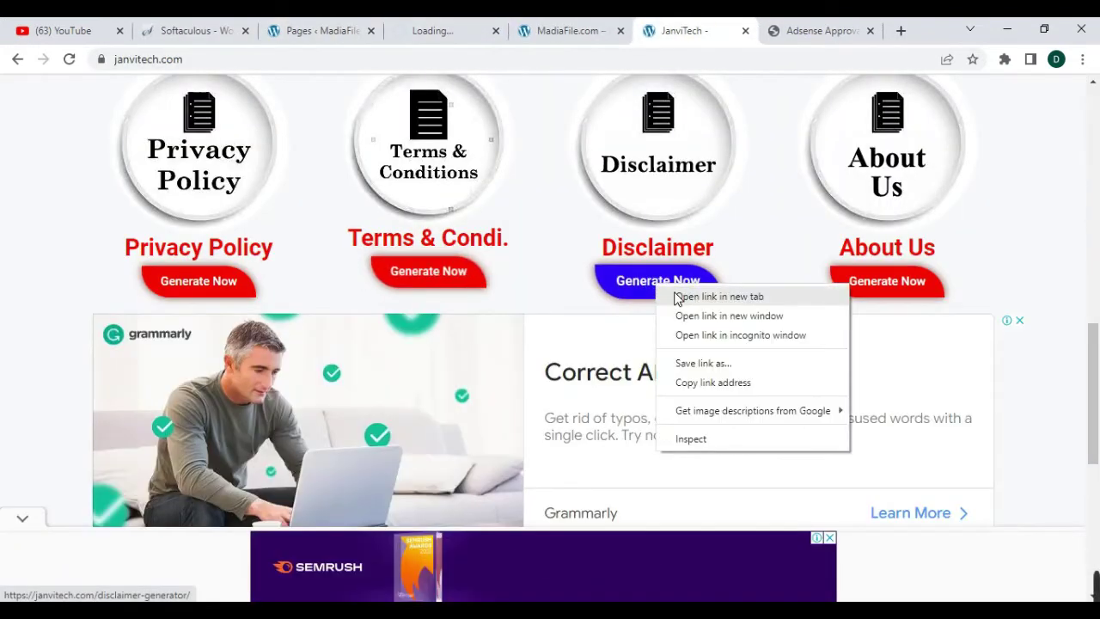
{"action": "left_click", "coordinate": [676, 298]}
{"action": "left_click", "coordinate": [864, 32]}
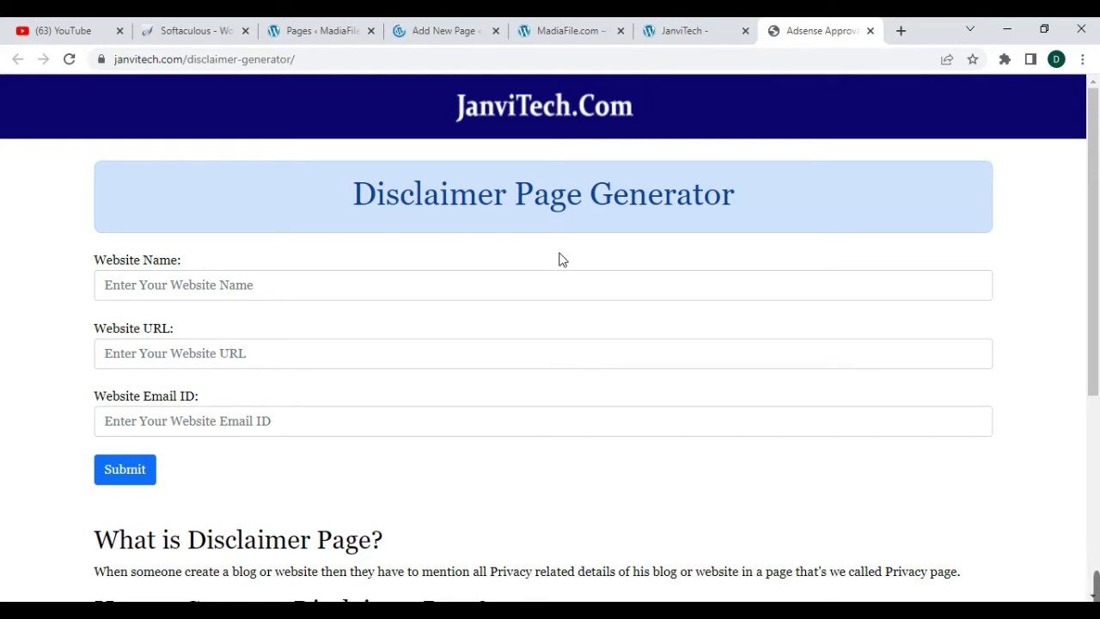
{"action": "left_click", "coordinate": [506, 295]}
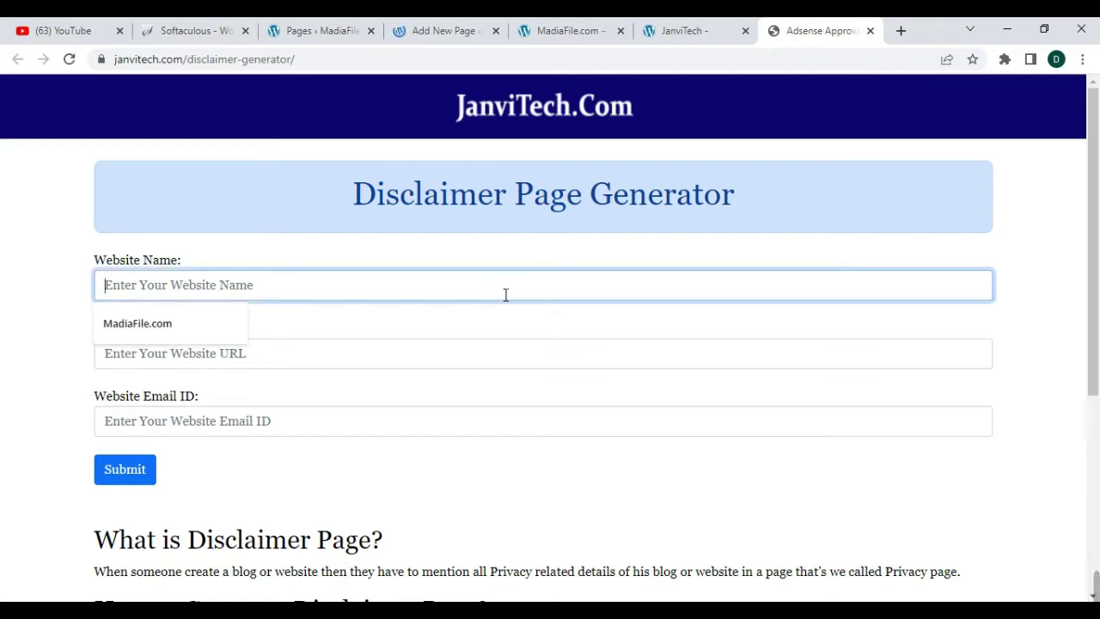
{"action": "left_click", "coordinate": [145, 324]}
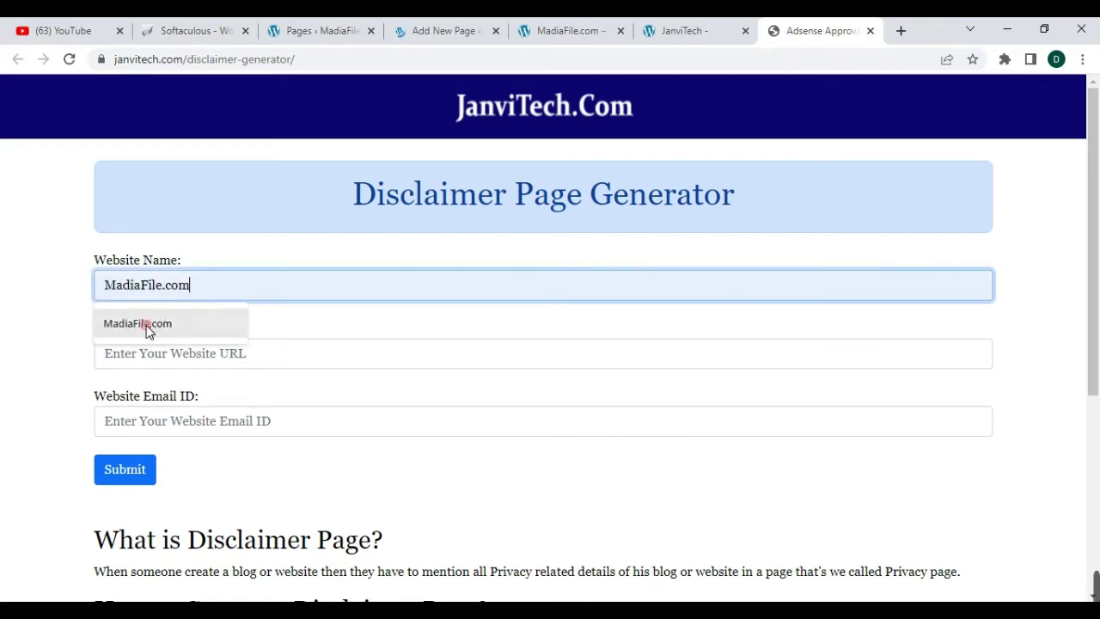
{"action": "left_click", "coordinate": [188, 363]}
{"action": "left_click", "coordinate": [167, 394]}
{"action": "left_click", "coordinate": [179, 422]}
{"action": "left_click", "coordinate": [165, 454]}
- Generate the disclaimer and copy the resulting HTML
{"action": "left_click", "coordinate": [140, 477]}
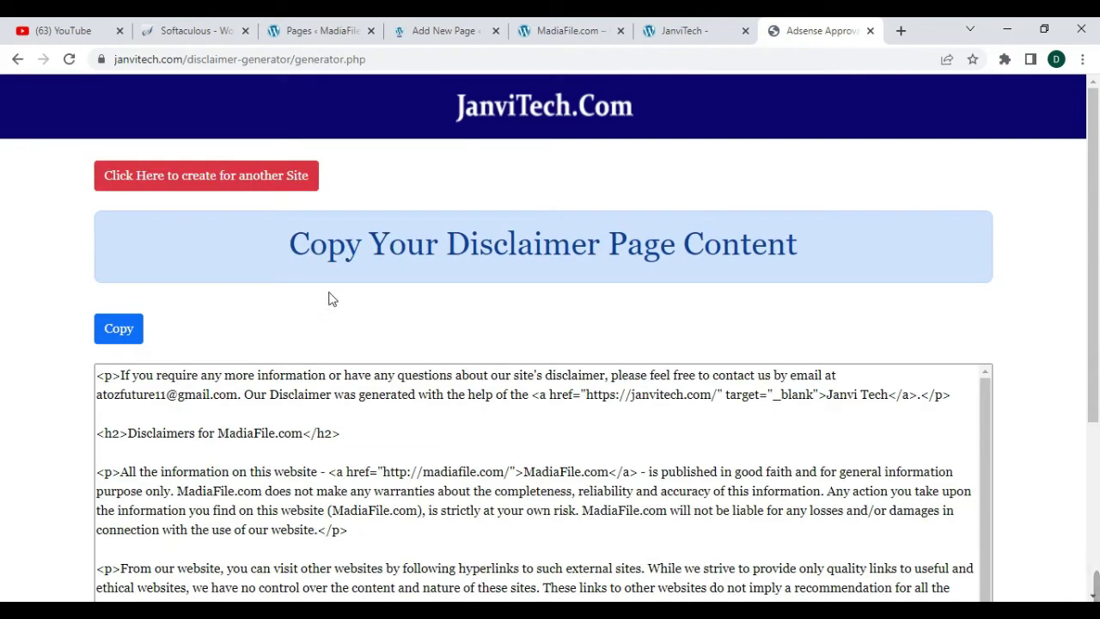
{"action": "left_click", "coordinate": [120, 331]}
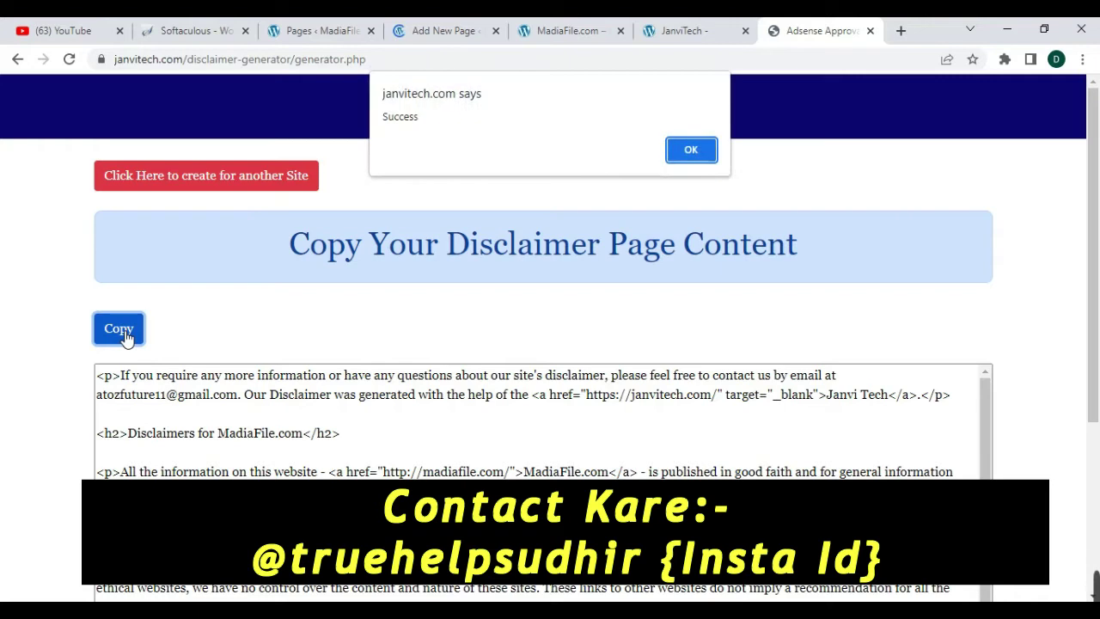
{"action": "left_click", "coordinate": [678, 160]}
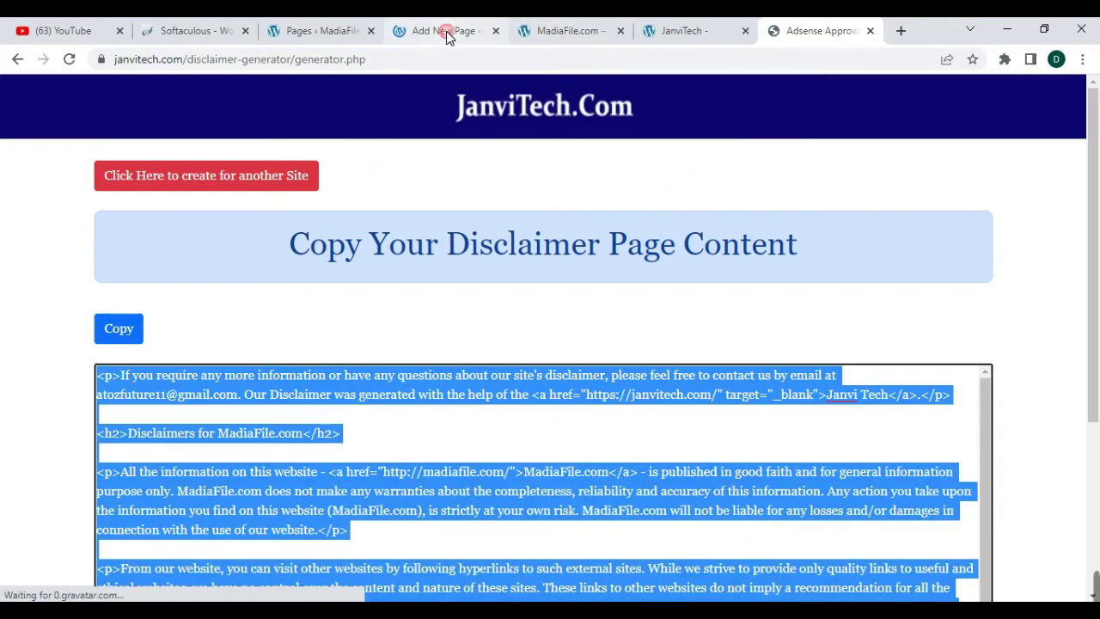
- Paste the disclaimer HTML into the new page's code editor and title it 'Disclaimers'
{"action": "left_click", "coordinate": [446, 31]}
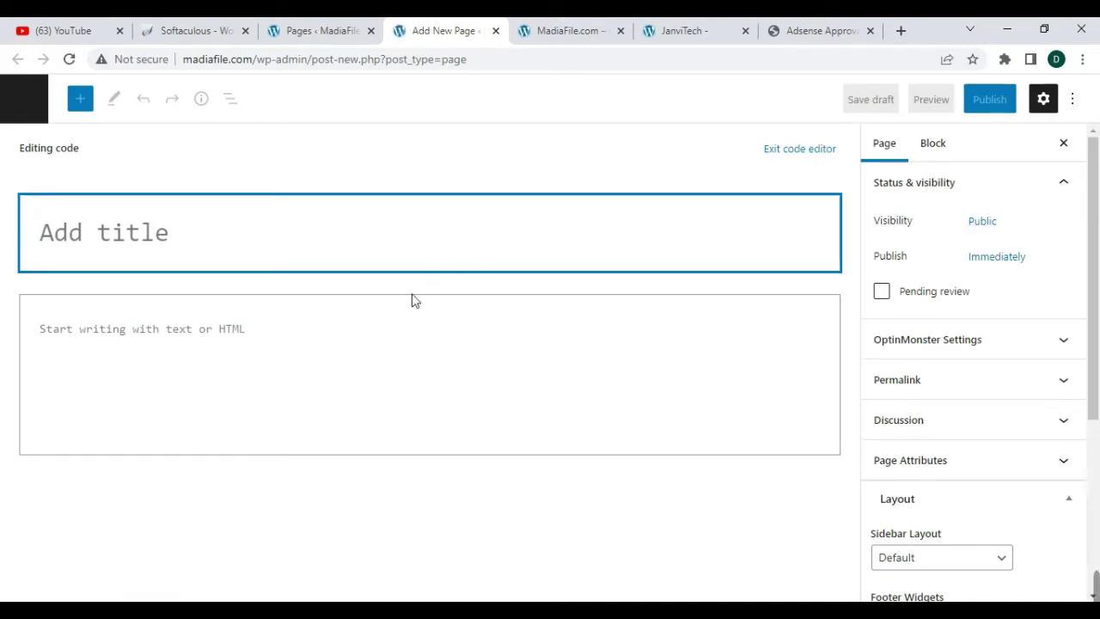
{"action": "left_click", "coordinate": [269, 339]}
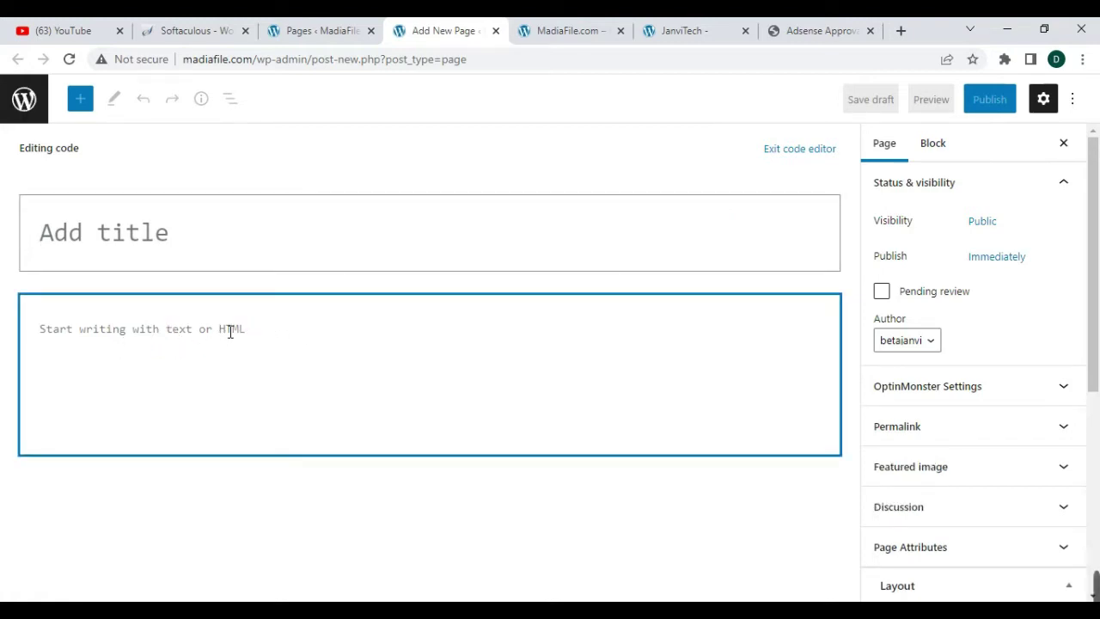
{"action": "key", "text": "ctrl+v"}
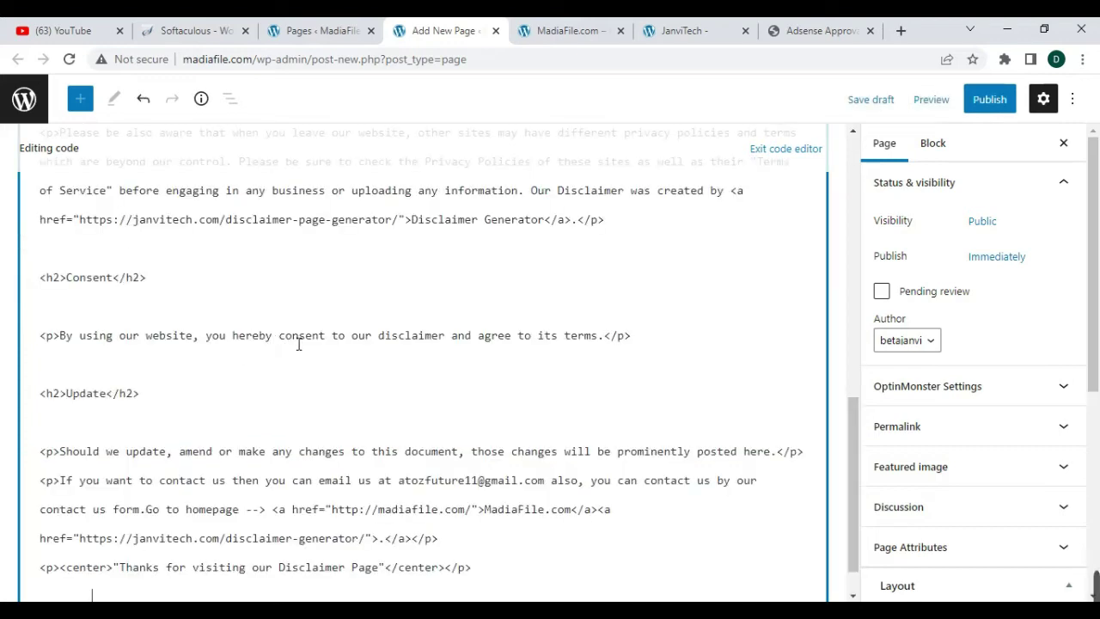
{"action": "left_click", "coordinate": [1073, 99]}
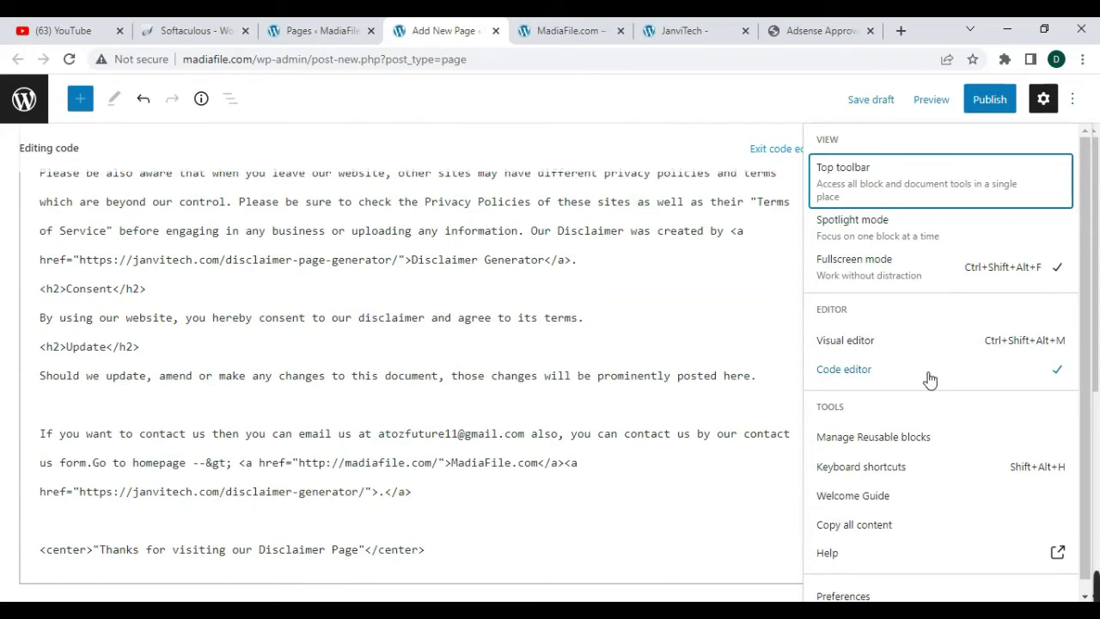
{"action": "scroll", "coordinate": [679, 284], "scroll_direction": "up", "scroll_amount": 10}
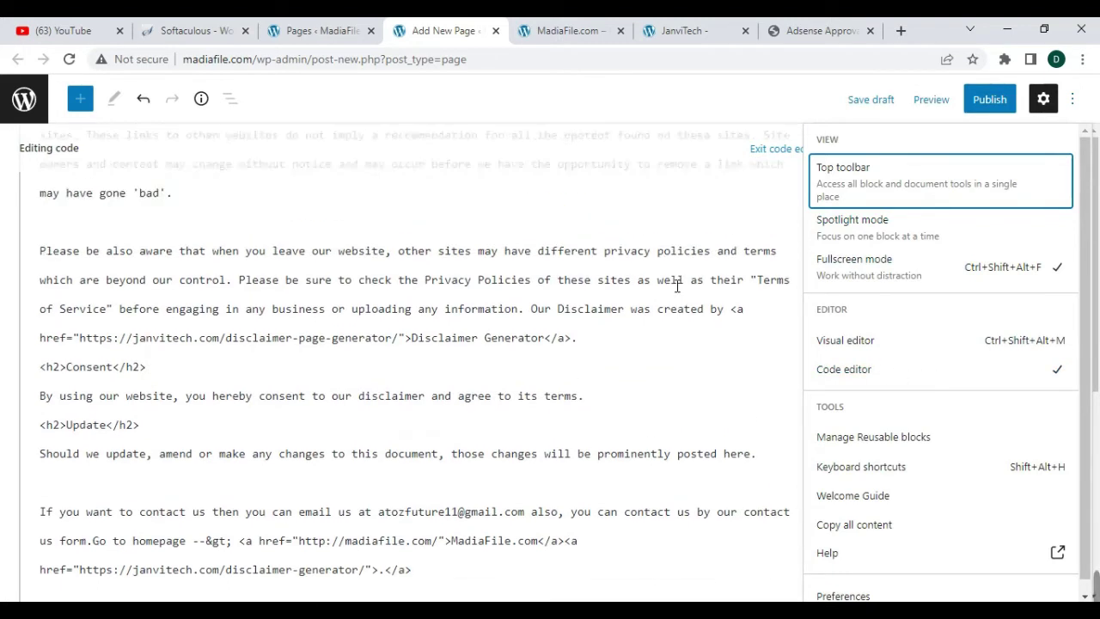
{"action": "scroll", "coordinate": [606, 281], "scroll_direction": "up", "scroll_amount": 1}
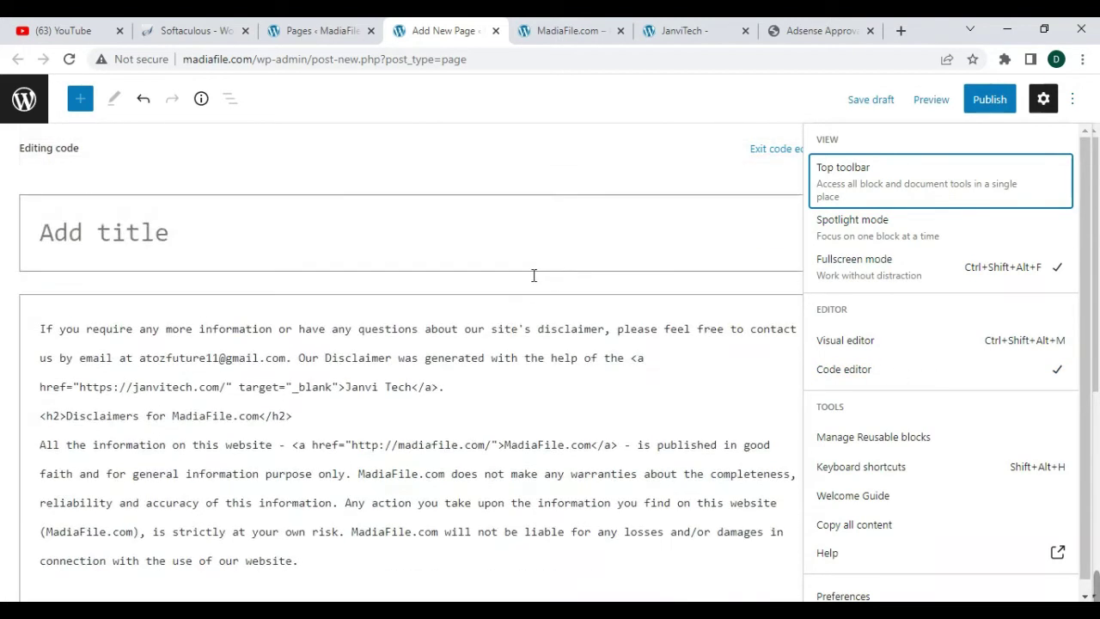
{"action": "left_click", "coordinate": [333, 244]}
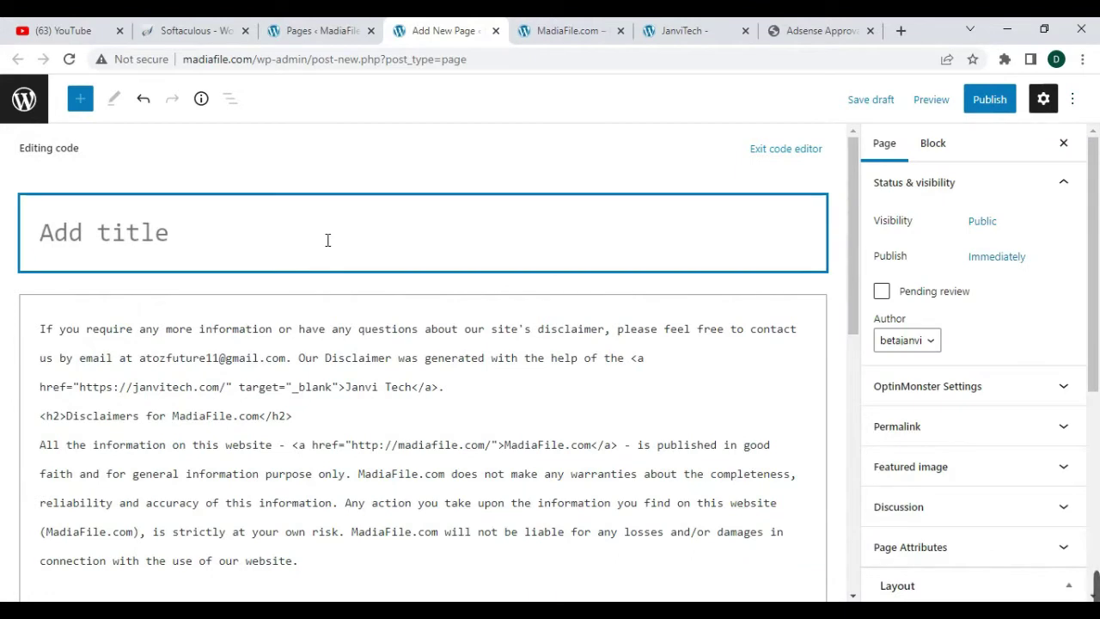
{"action": "type", "text": "Disclaimers"}
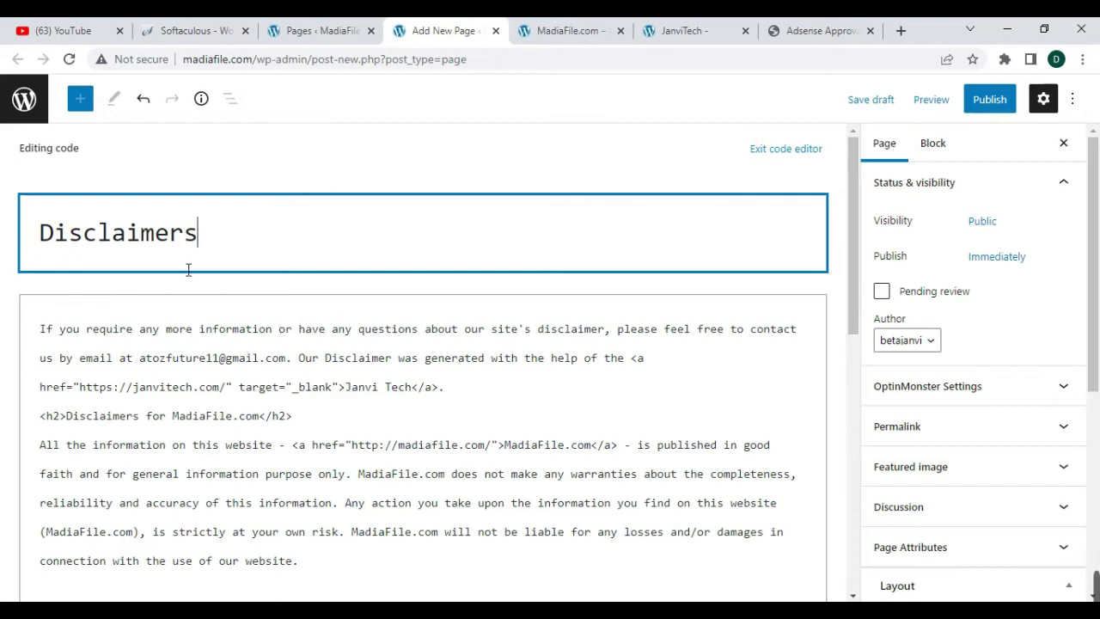
- Publish the Disclaimers page and open its live view in a new tab
{"action": "left_click", "coordinate": [990, 102]}
{"action": "left_click", "coordinate": [939, 99]}
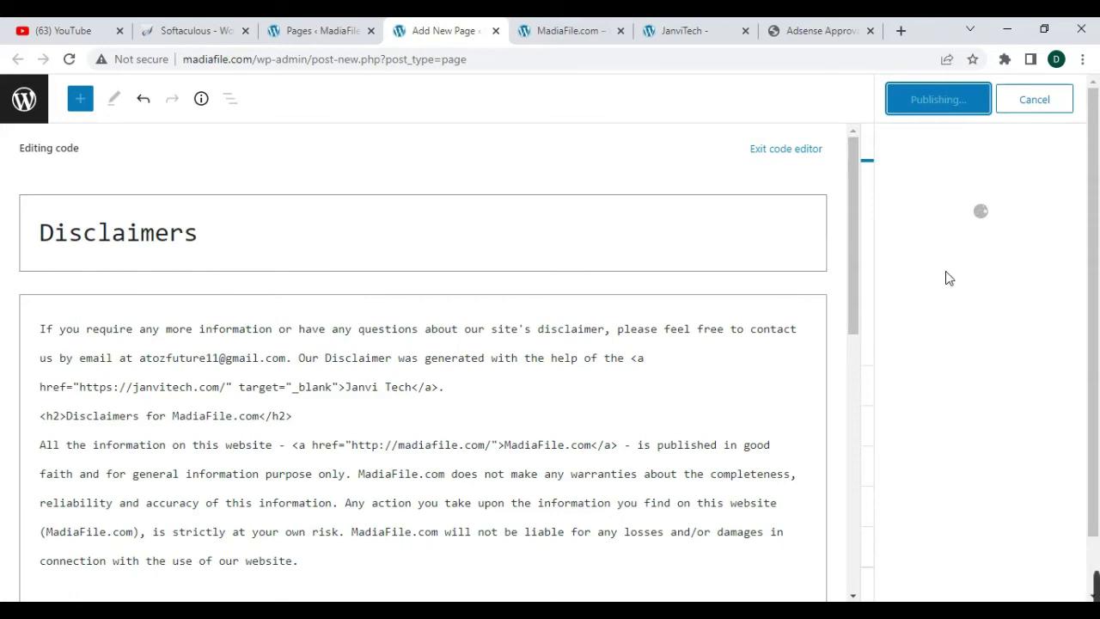
{"action": "right_click", "coordinate": [935, 276]}
{"action": "left_click", "coordinate": [947, 289]}
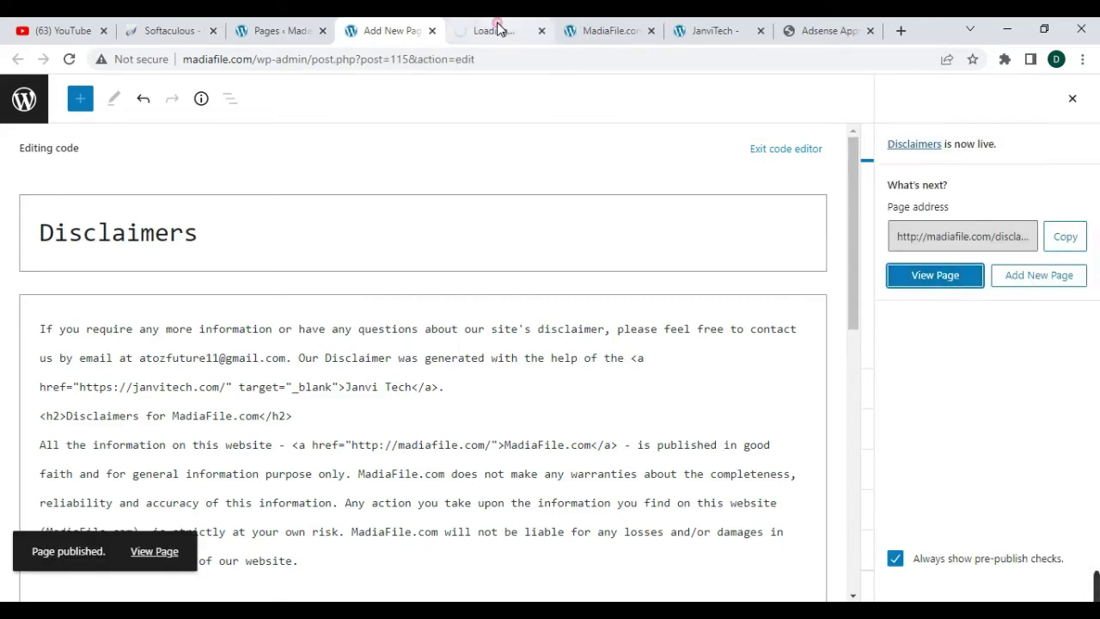
- Check the live Disclaimers page, then close it and its editor
{"action": "left_click", "coordinate": [498, 28]}
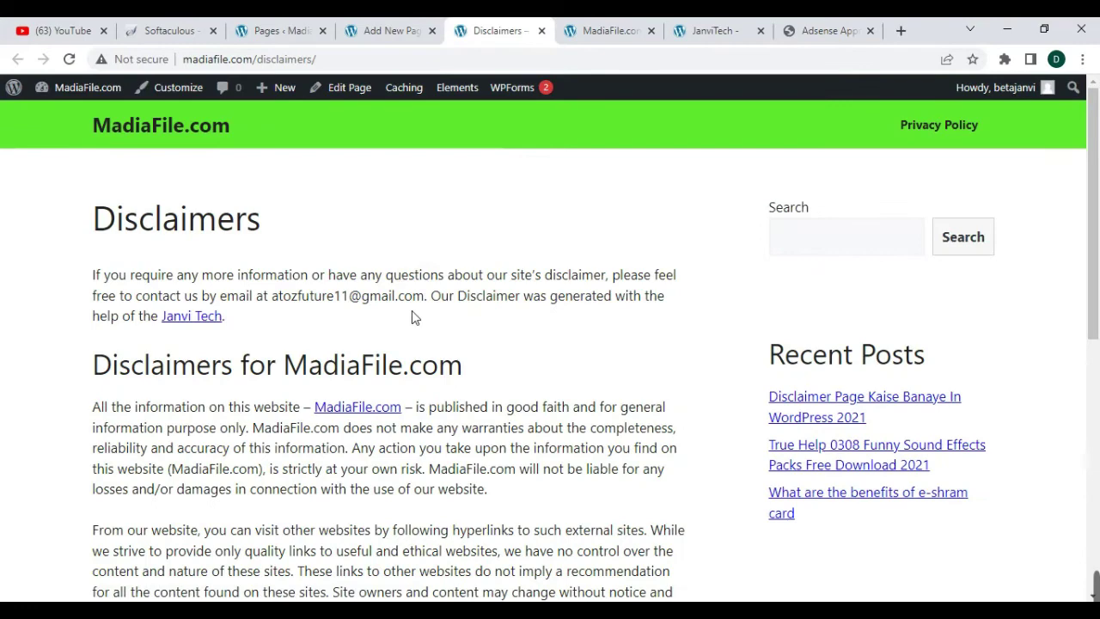
{"action": "scroll", "coordinate": [434, 299], "scroll_direction": "down", "scroll_amount": 6}
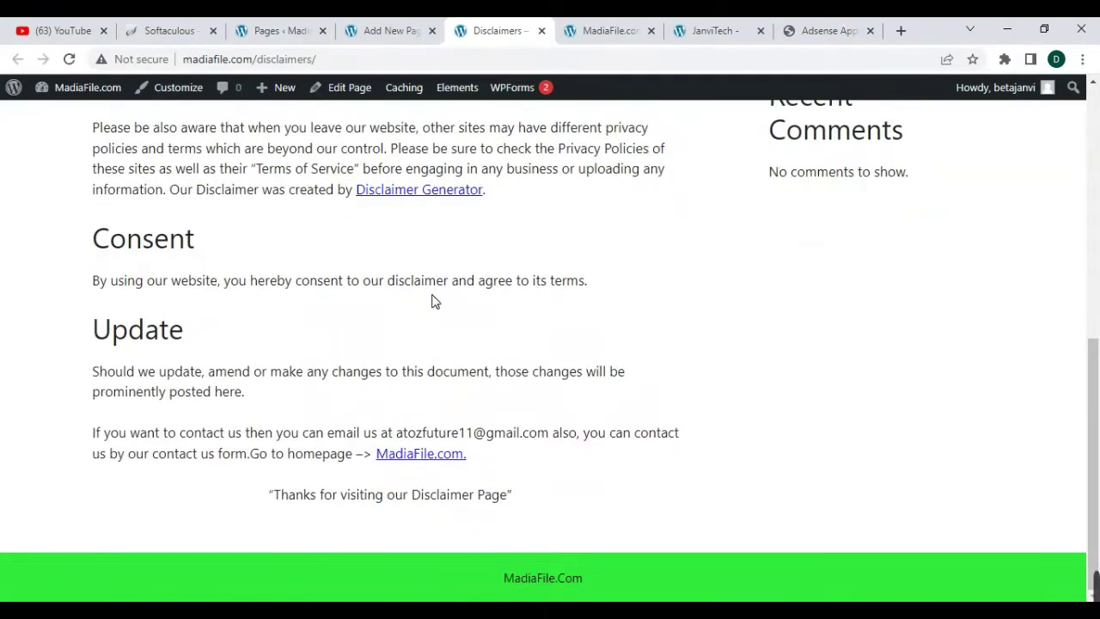
{"action": "scroll", "coordinate": [447, 333], "scroll_direction": "up", "scroll_amount": 8}
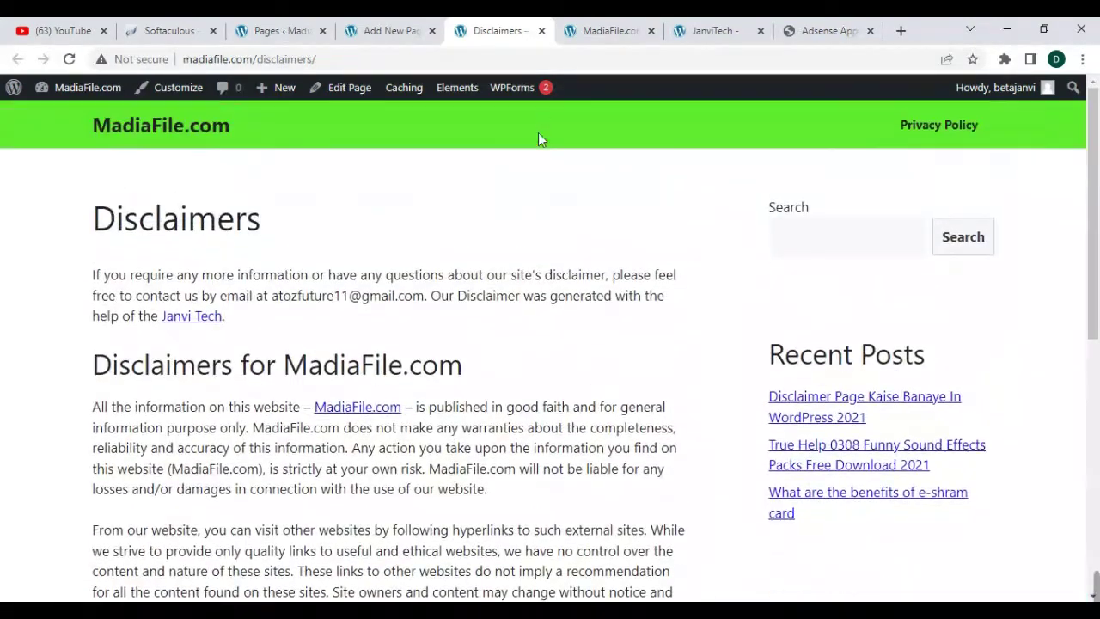
{"action": "left_click", "coordinate": [543, 31]}
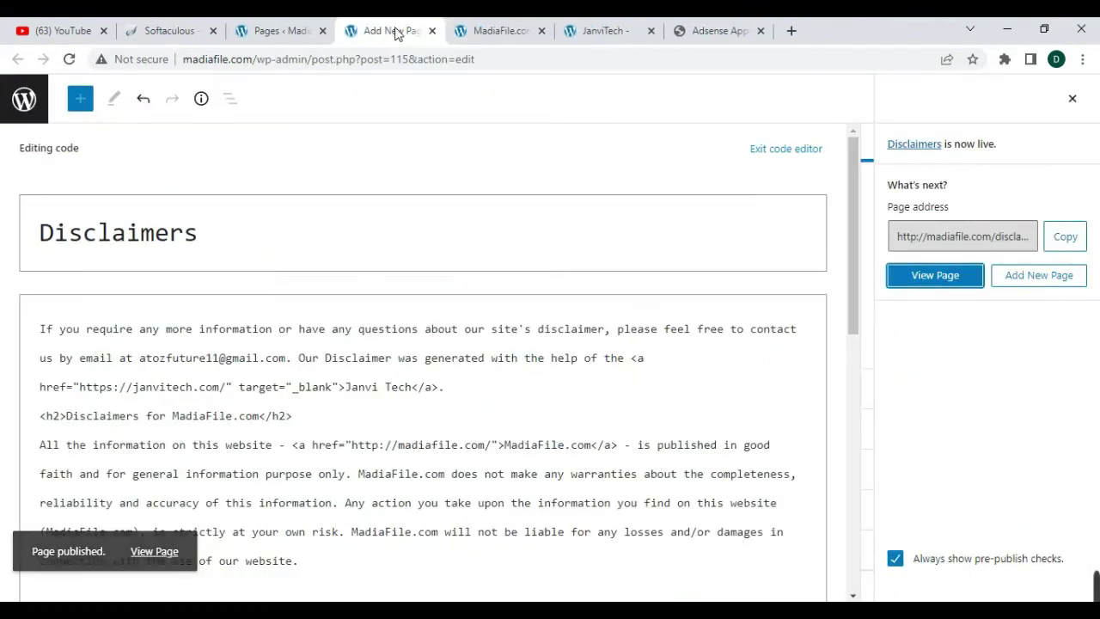
{"action": "left_click", "coordinate": [435, 33]}
- Open a new Add New page editor from the Pages list in another tab
{"action": "left_click", "coordinate": [288, 31]}
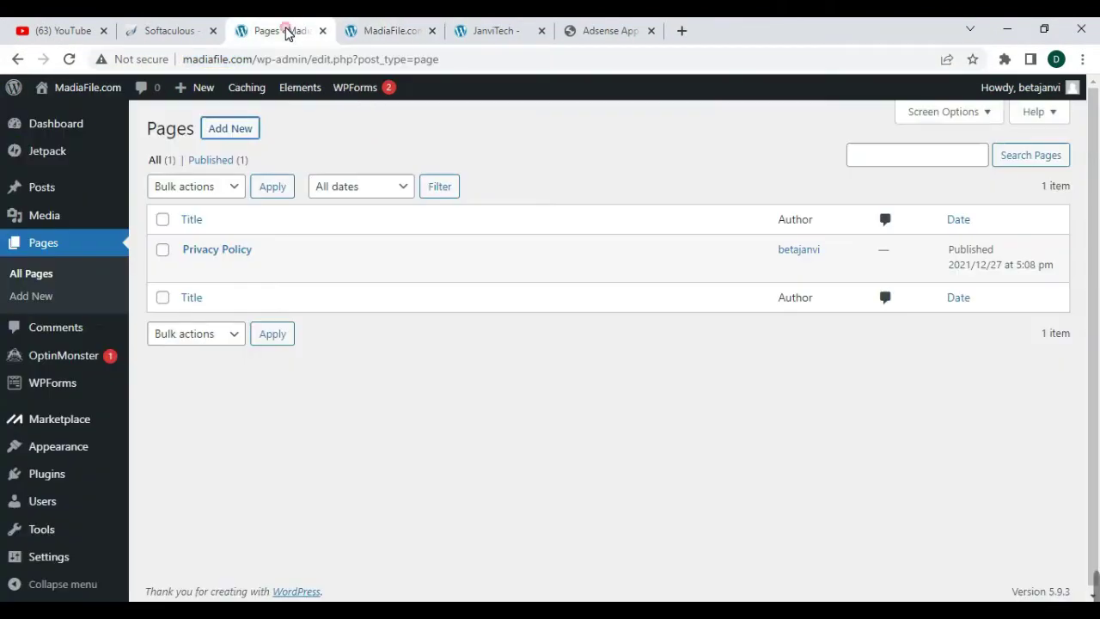
{"action": "right_click", "coordinate": [239, 128]}
{"action": "left_click", "coordinate": [288, 135]}
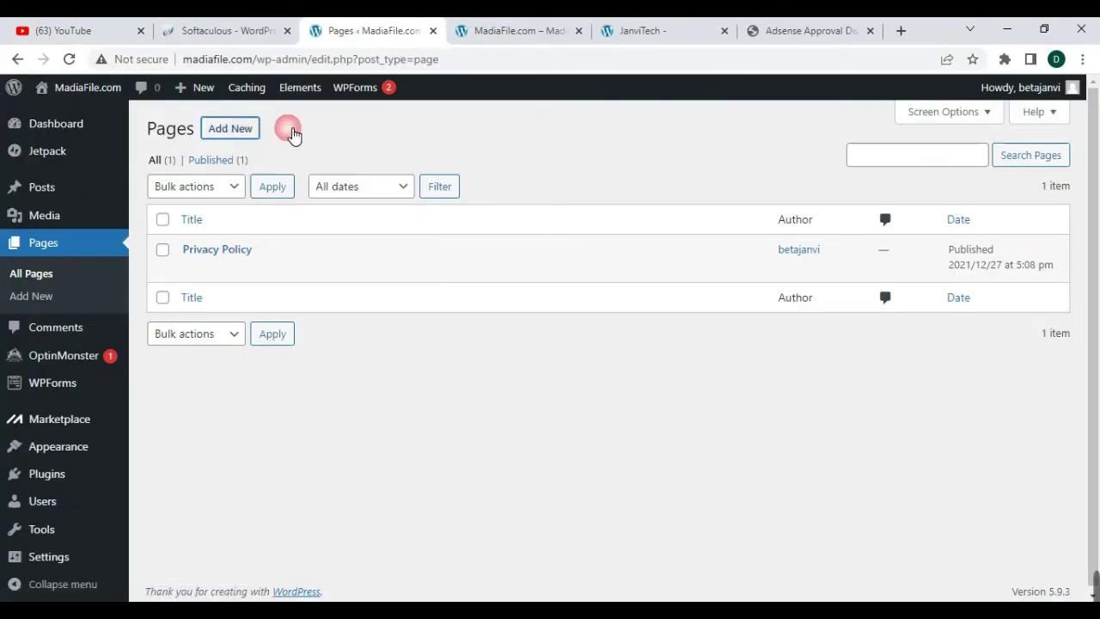
{"action": "left_click", "coordinate": [436, 33]}
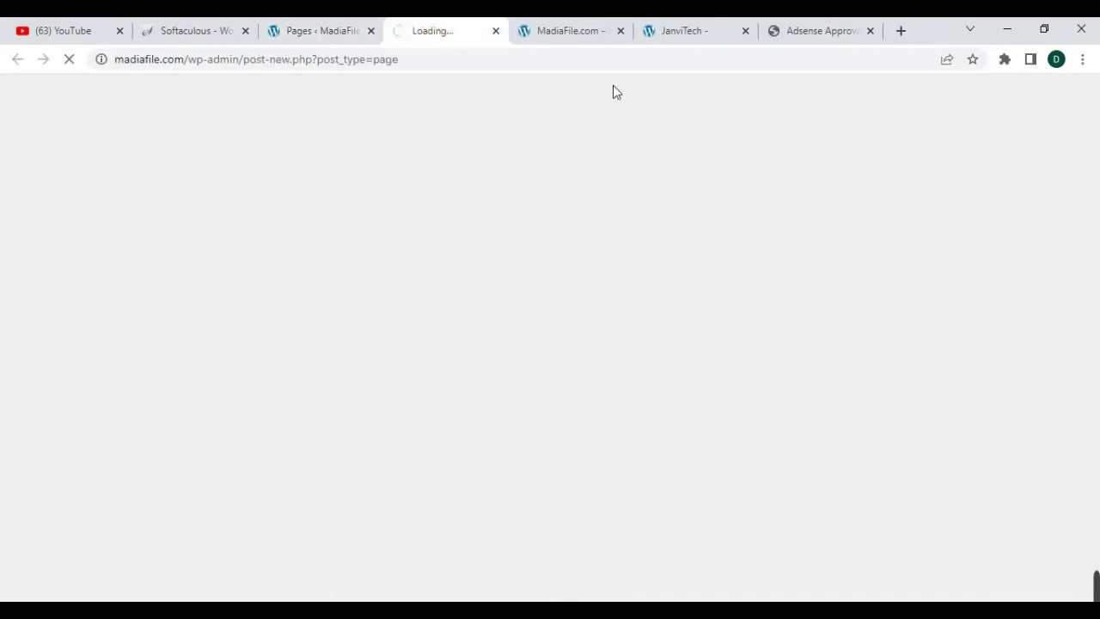
- Close the disclaimer generator and open JanviTech's About Us generator in a new tab
{"action": "left_click", "coordinate": [800, 32]}
{"action": "key", "text": "ctrl+shift+Tab"}
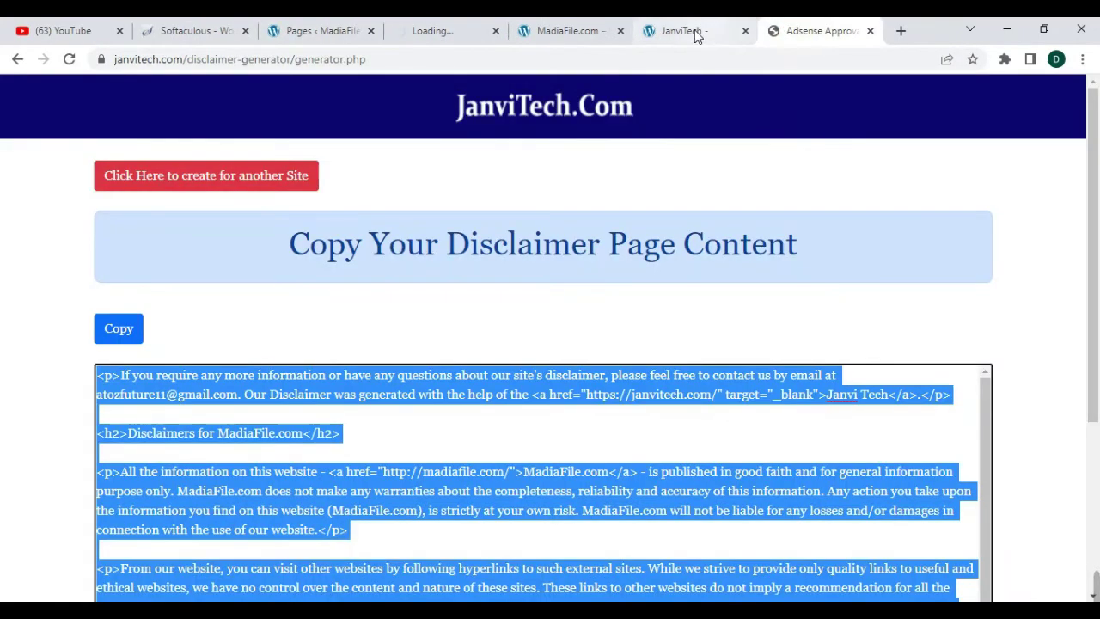
{"action": "left_click", "coordinate": [870, 30]}
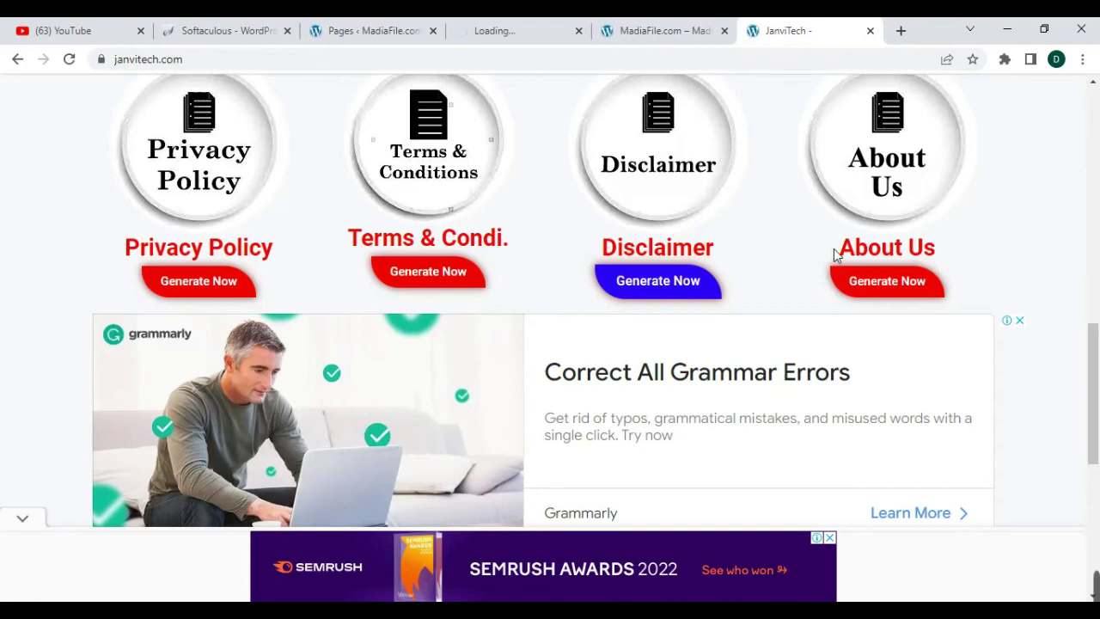
{"action": "right_click", "coordinate": [870, 286]}
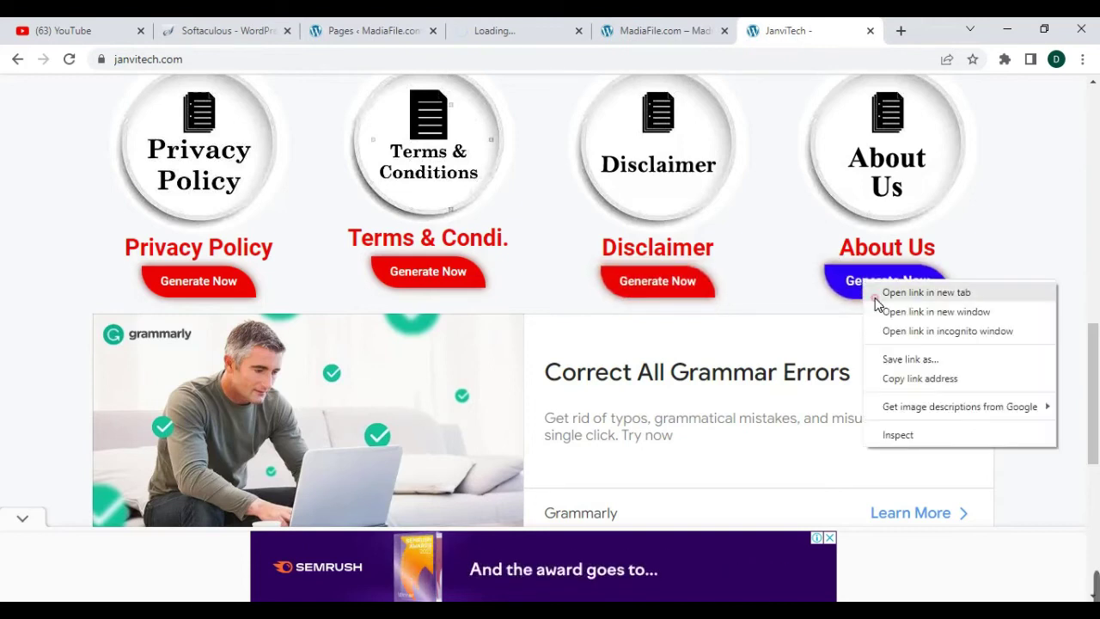
{"action": "left_click", "coordinate": [882, 294]}
{"action": "left_click", "coordinate": [801, 32]}
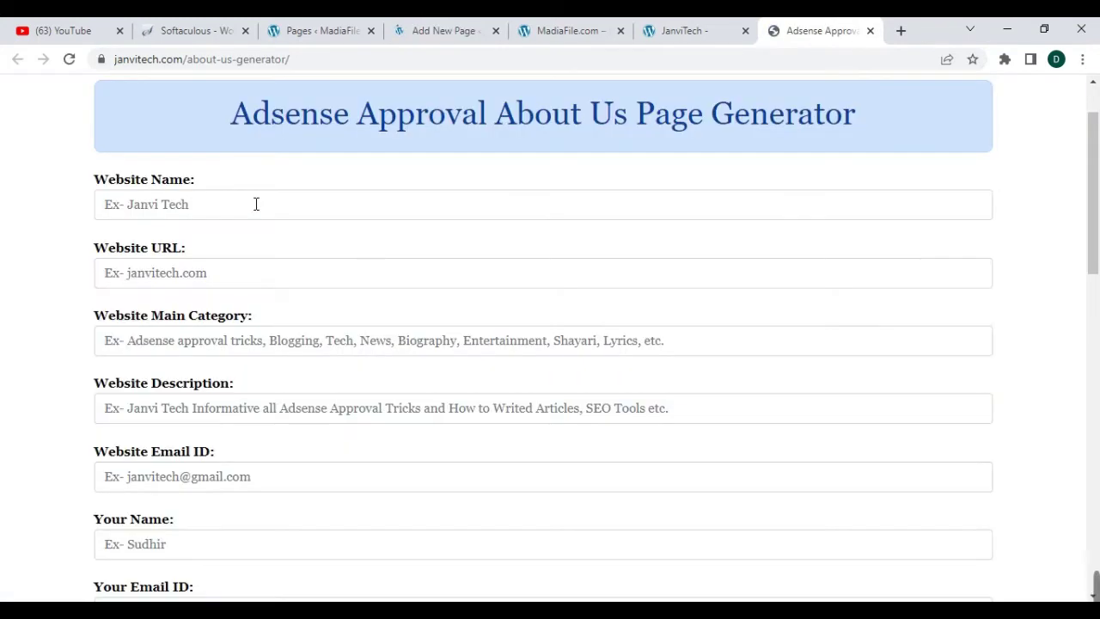
{"action": "left_click", "coordinate": [229, 209]}
{"action": "left_click", "coordinate": [177, 246]}
{"action": "scroll", "coordinate": [212, 237], "scroll_direction": "down", "scroll_amount": 2}
{"action": "left_click", "coordinate": [211, 113]}
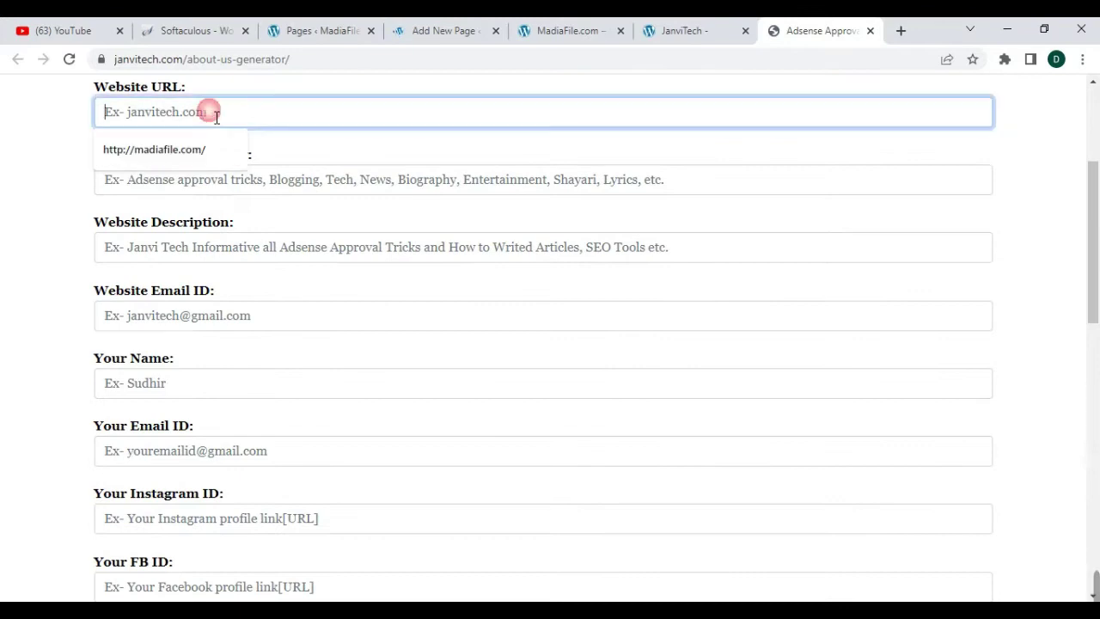
{"action": "left_click", "coordinate": [191, 151]}
{"action": "left_click", "coordinate": [208, 187]}
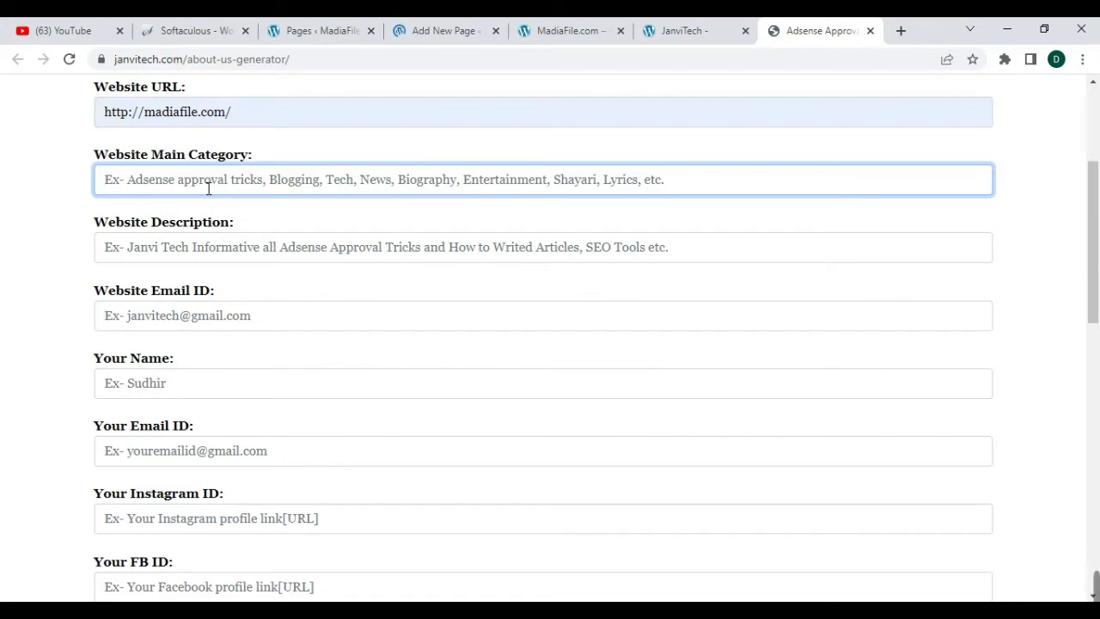
{"action": "type", "text": "tech"}
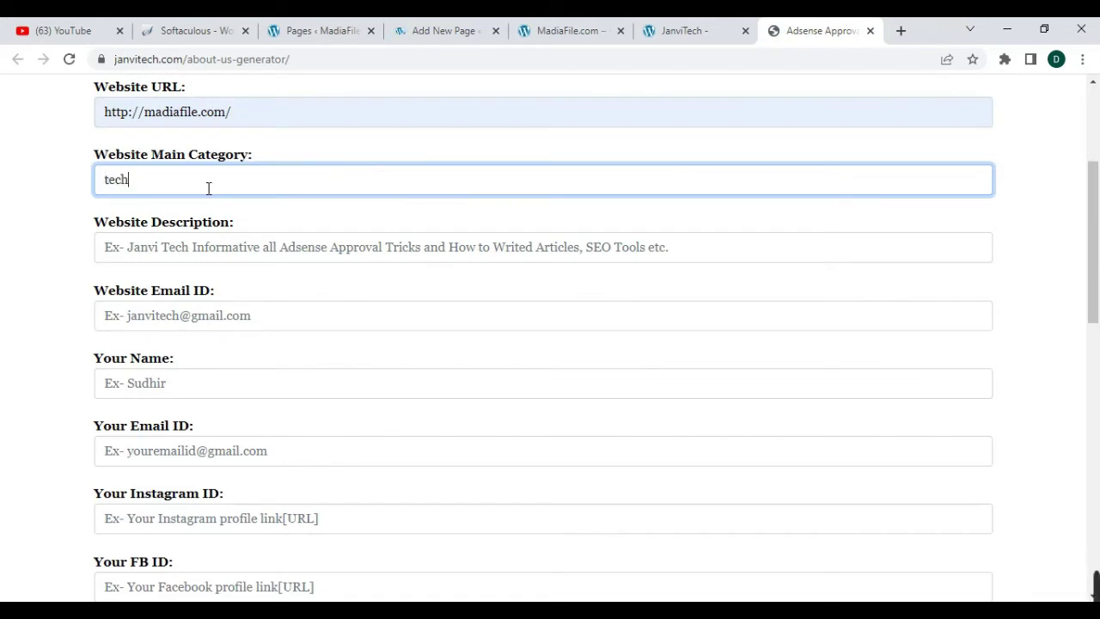
{"action": "left_click", "coordinate": [228, 249]}
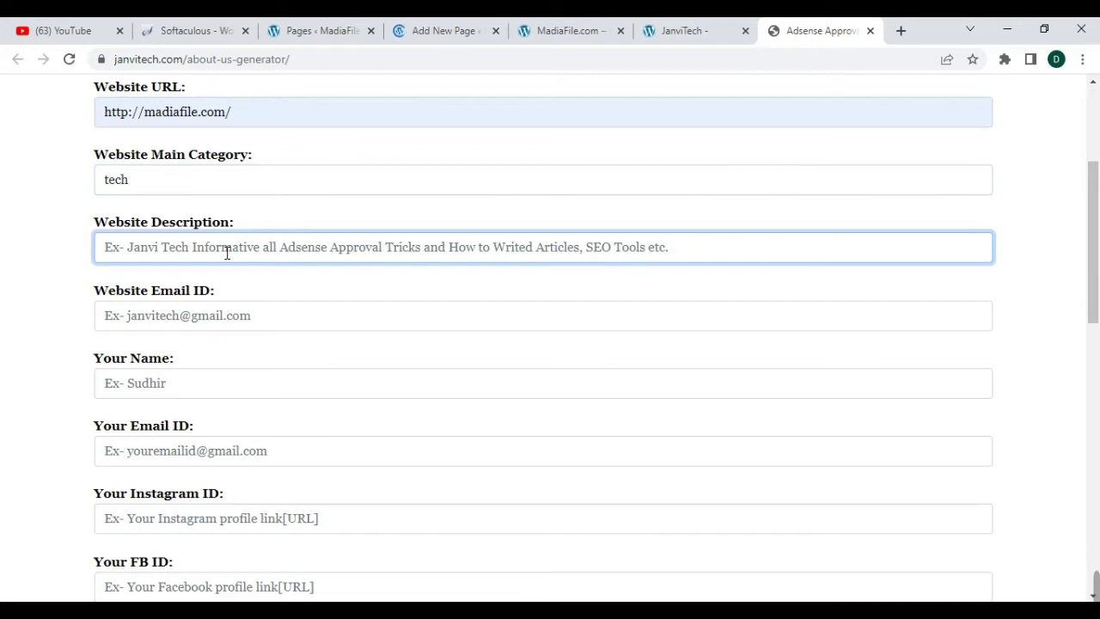
{"action": "type", "text": "tech unboxing Review"}
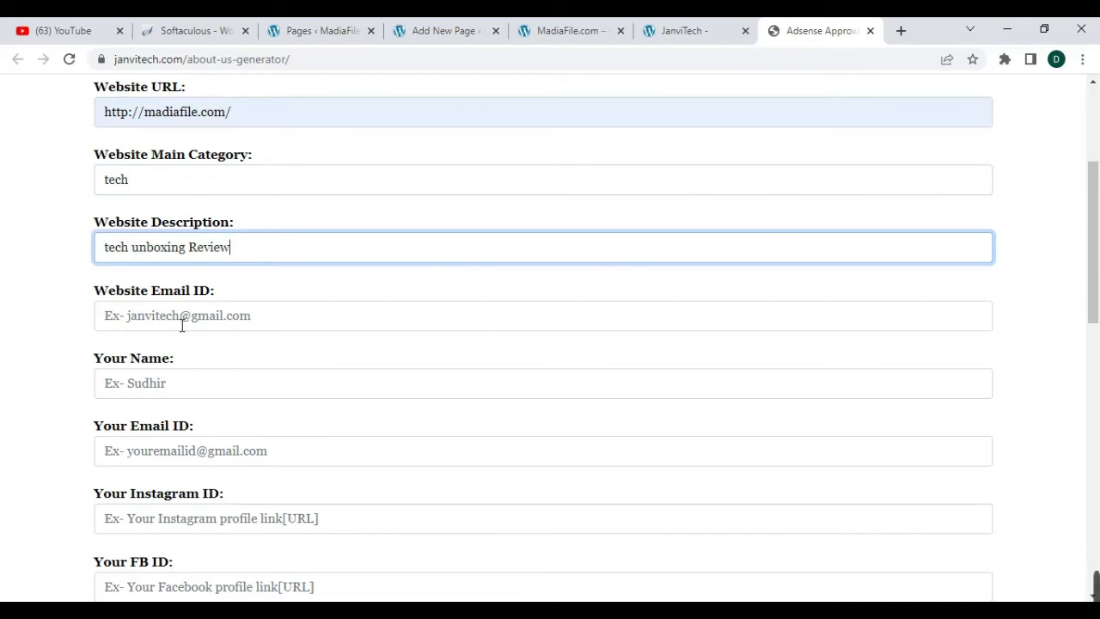
- Enter the site contact e-mail, the author's name, and the same e-mail as author e-mail
{"action": "left_click", "coordinate": [183, 325]}
{"action": "left_click", "coordinate": [185, 351]}
{"action": "scroll", "coordinate": [184, 250], "scroll_direction": "down", "scroll_amount": 2}
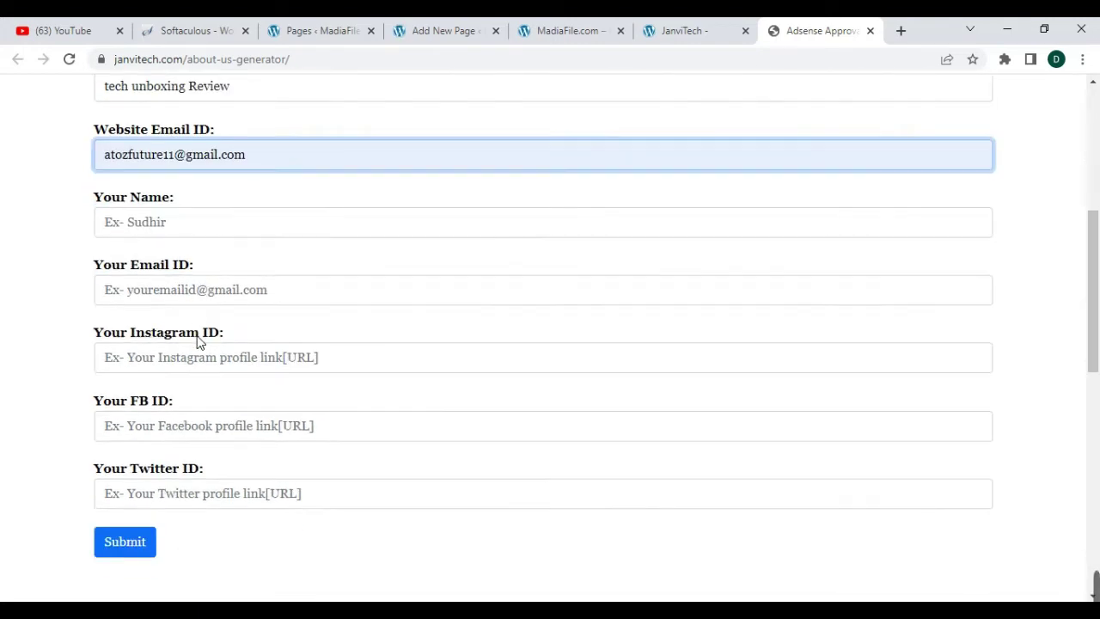
{"action": "left_click", "coordinate": [186, 225]}
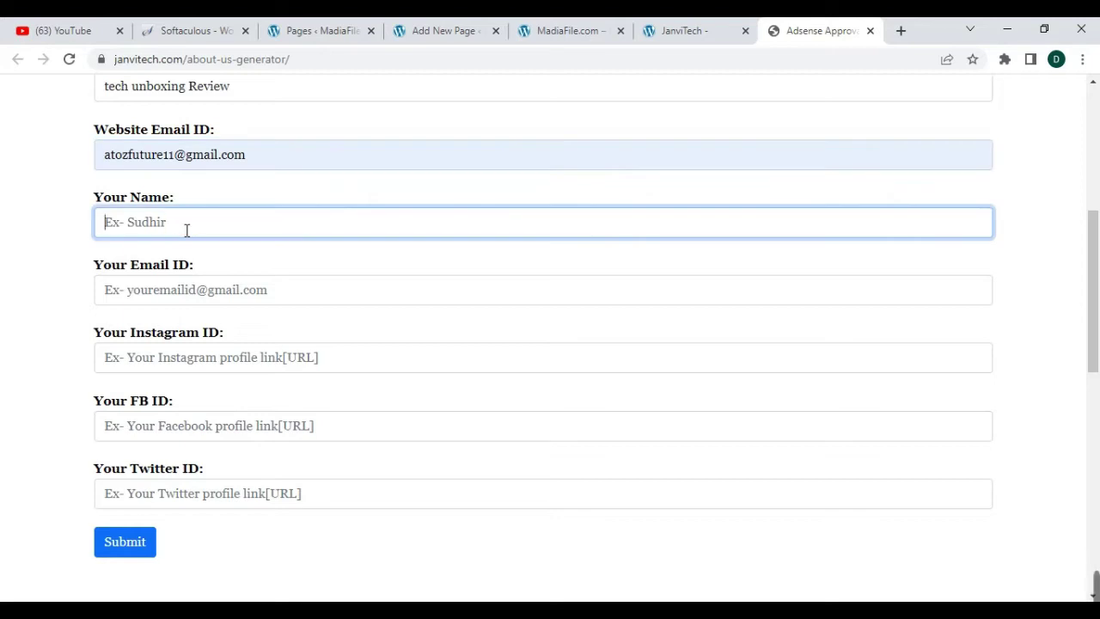
{"action": "type", "text": "Sudhir"}
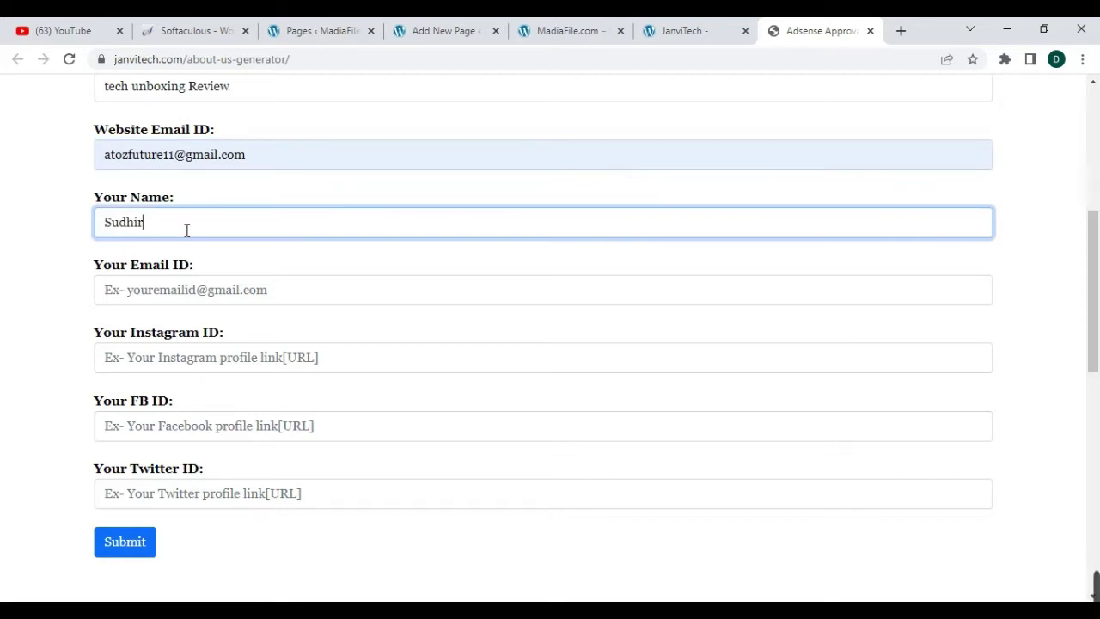
{"action": "left_click", "coordinate": [181, 302]}
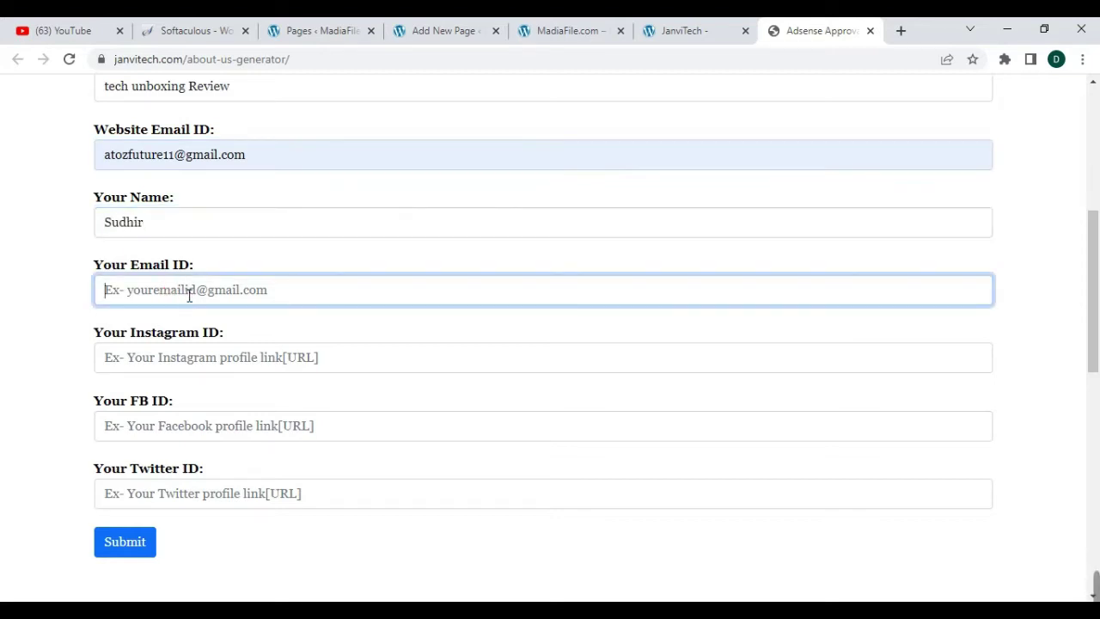
{"action": "left_click", "coordinate": [190, 153]}
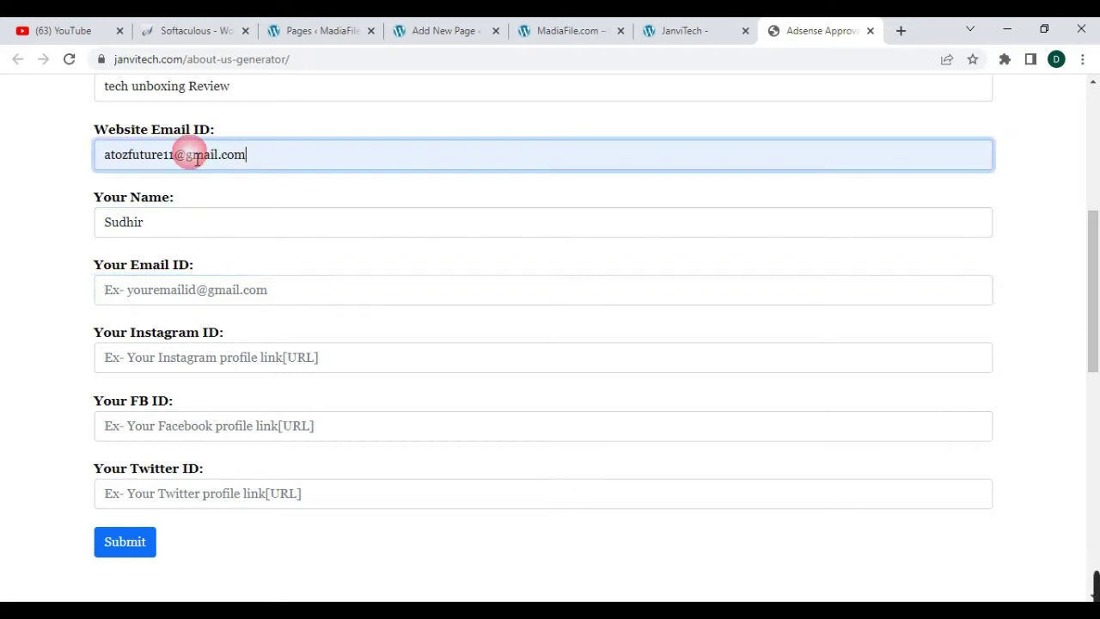
{"action": "left_click", "coordinate": [193, 299]}
{"action": "left_click", "coordinate": [200, 168]}
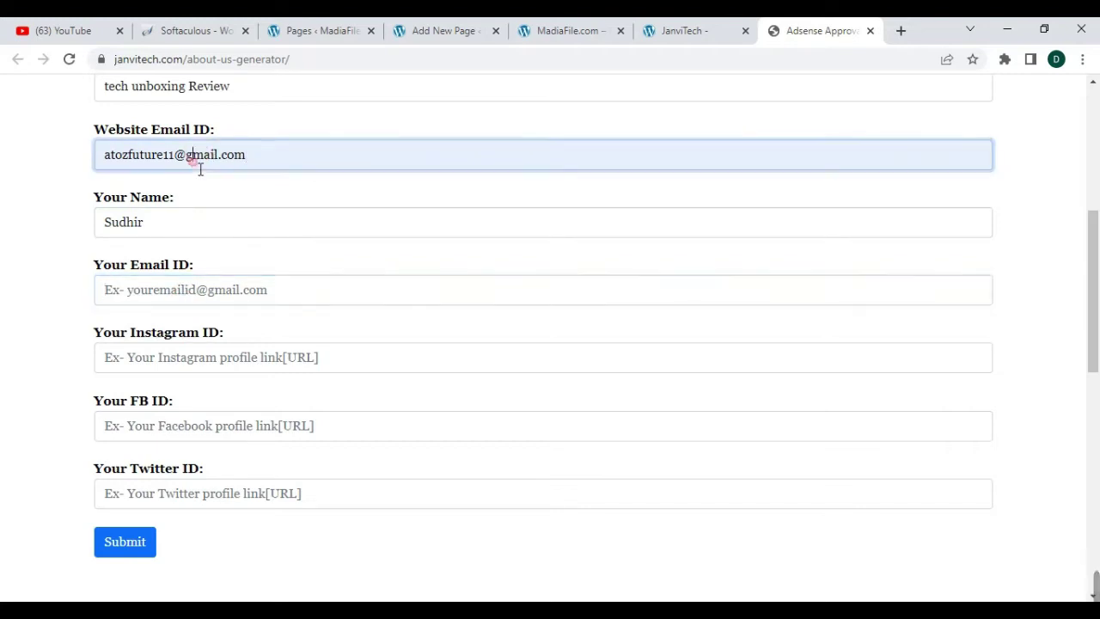
{"action": "left_click", "coordinate": [210, 285]}
{"action": "key", "text": "ctrl+v"}
- Fill the Instagram, Facebook and Twitter profile links and submit the form
{"action": "scroll", "coordinate": [214, 293], "scroll_direction": "down", "scroll_amount": 1}
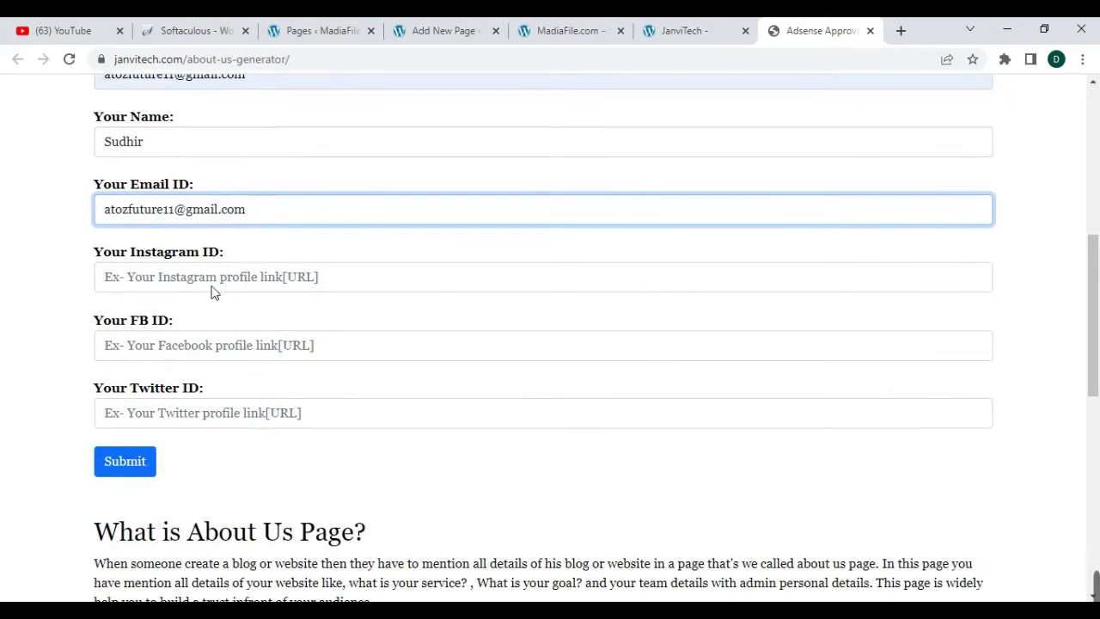
{"action": "left_click", "coordinate": [206, 283]}
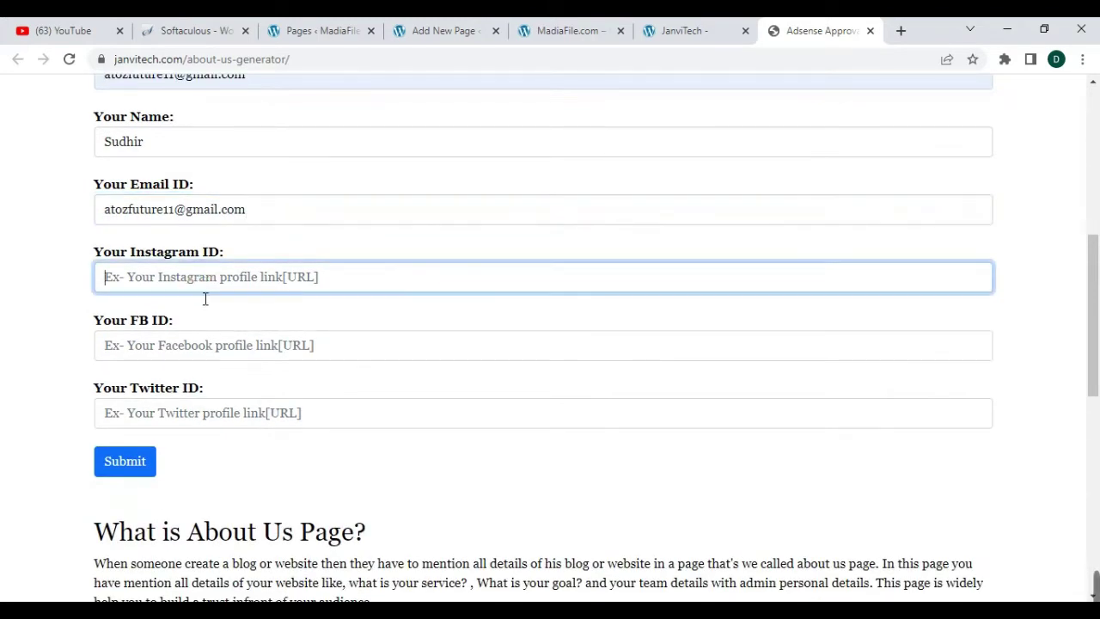
{"action": "left_click", "coordinate": [187, 353]}
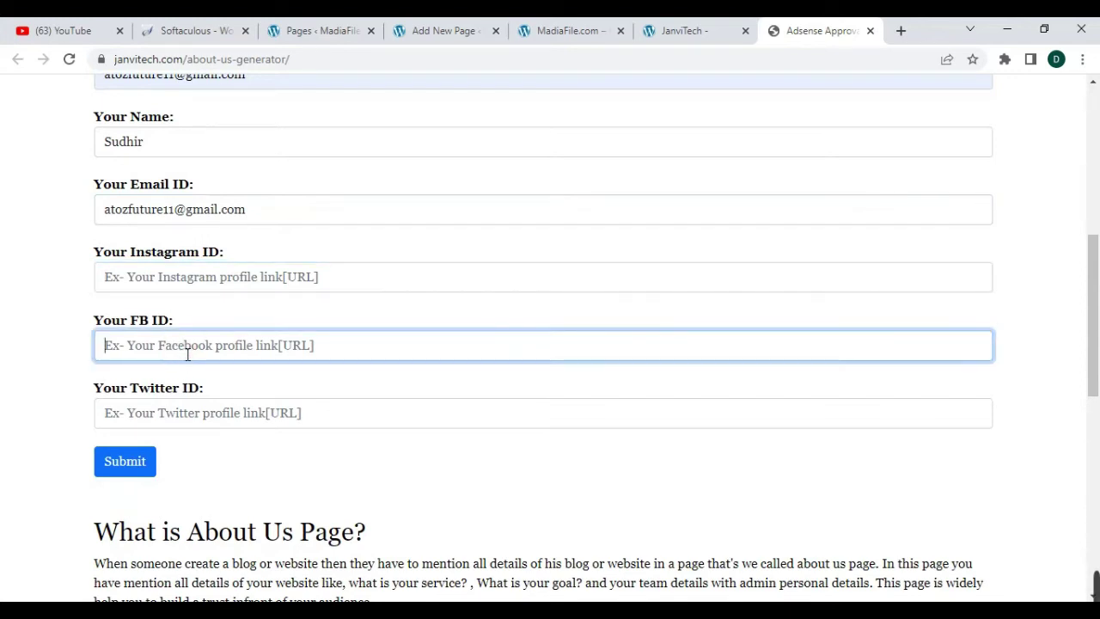
{"action": "left_click", "coordinate": [204, 419]}
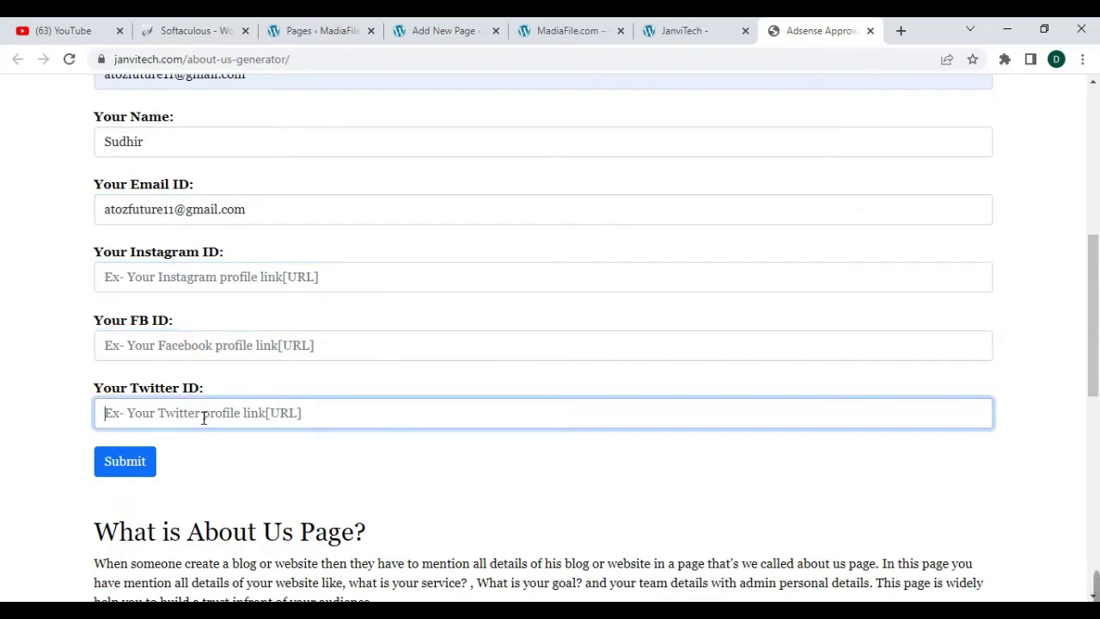
{"action": "left_click", "coordinate": [253, 285]}
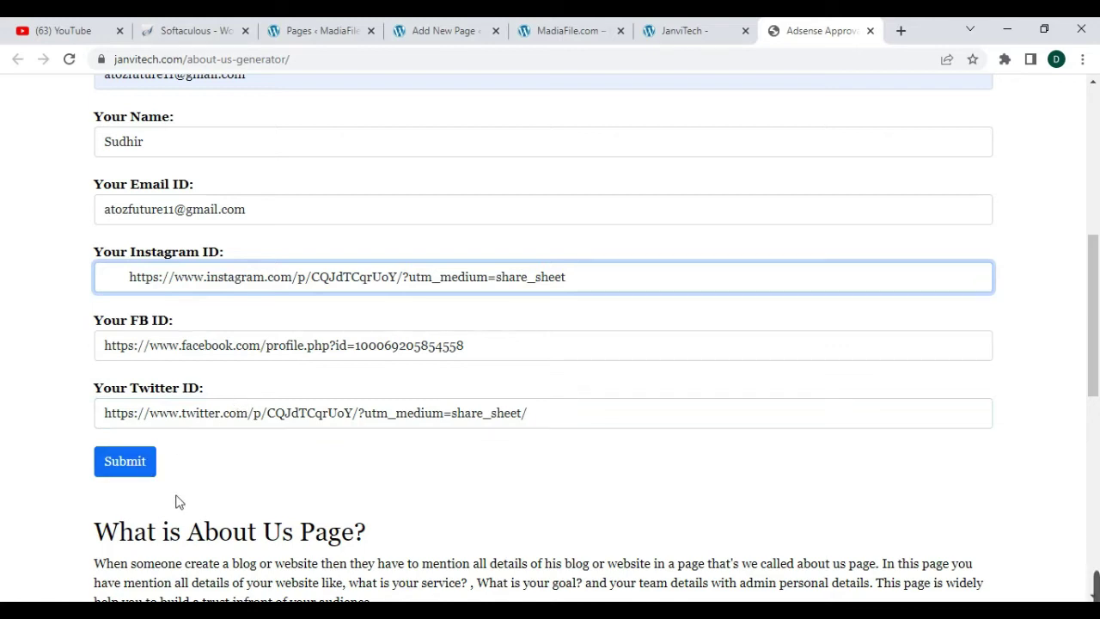
{"action": "left_click", "coordinate": [130, 462]}
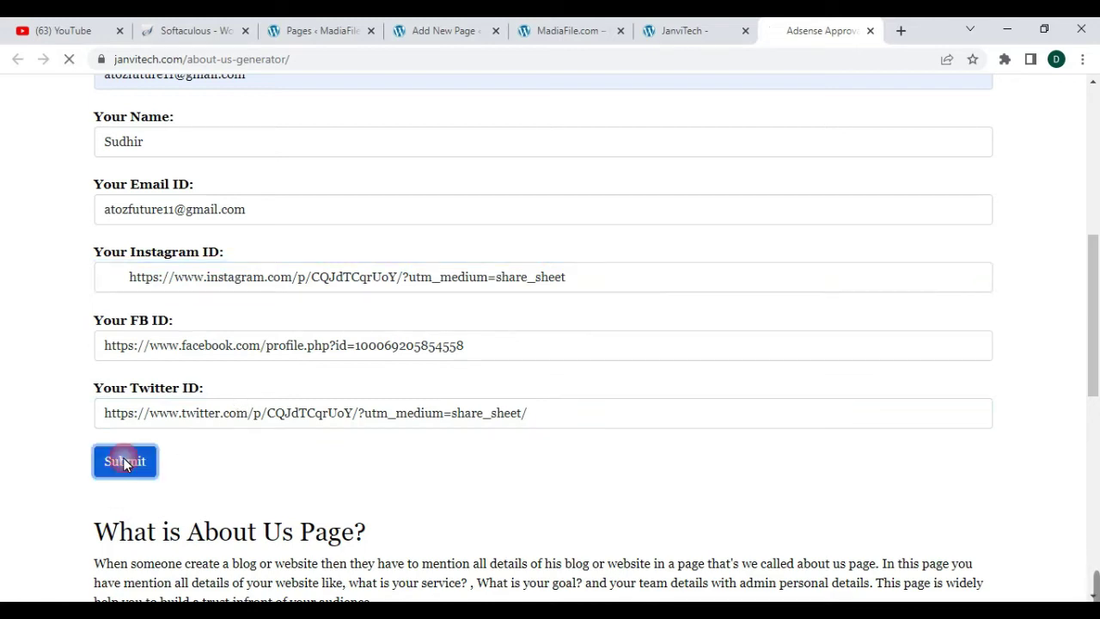
- Copy the generated About Us HTML and return to the WordPress page draft
{"action": "scroll", "coordinate": [248, 376], "scroll_direction": "up", "scroll_amount": 4}
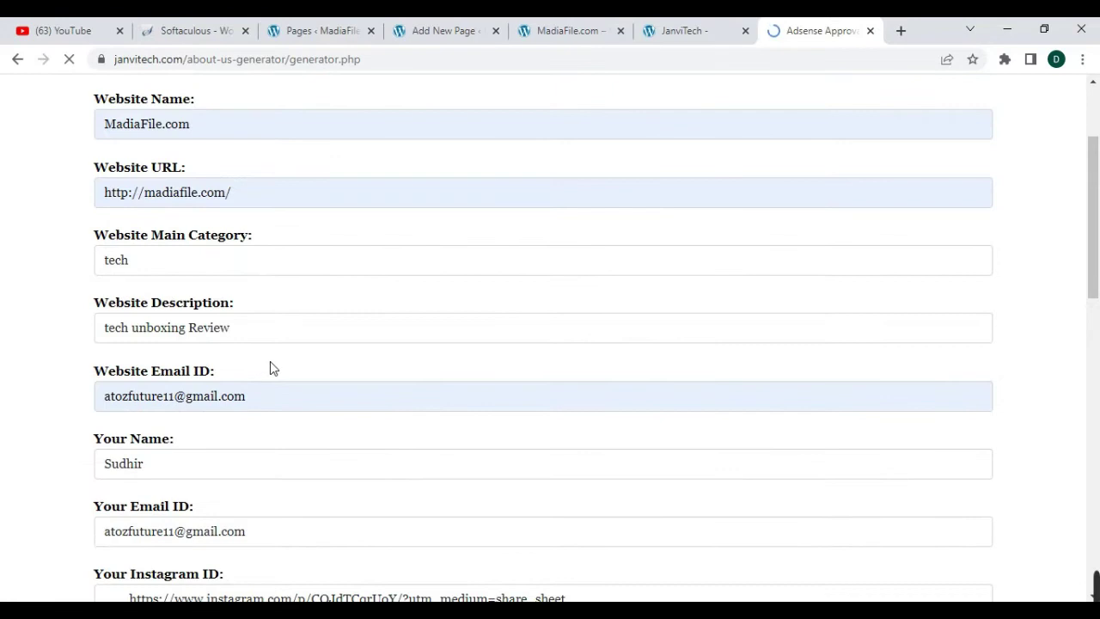
{"action": "scroll", "coordinate": [270, 361], "scroll_direction": "down", "scroll_amount": 2}
{"action": "scroll", "coordinate": [286, 389], "scroll_direction": "down", "scroll_amount": 10}
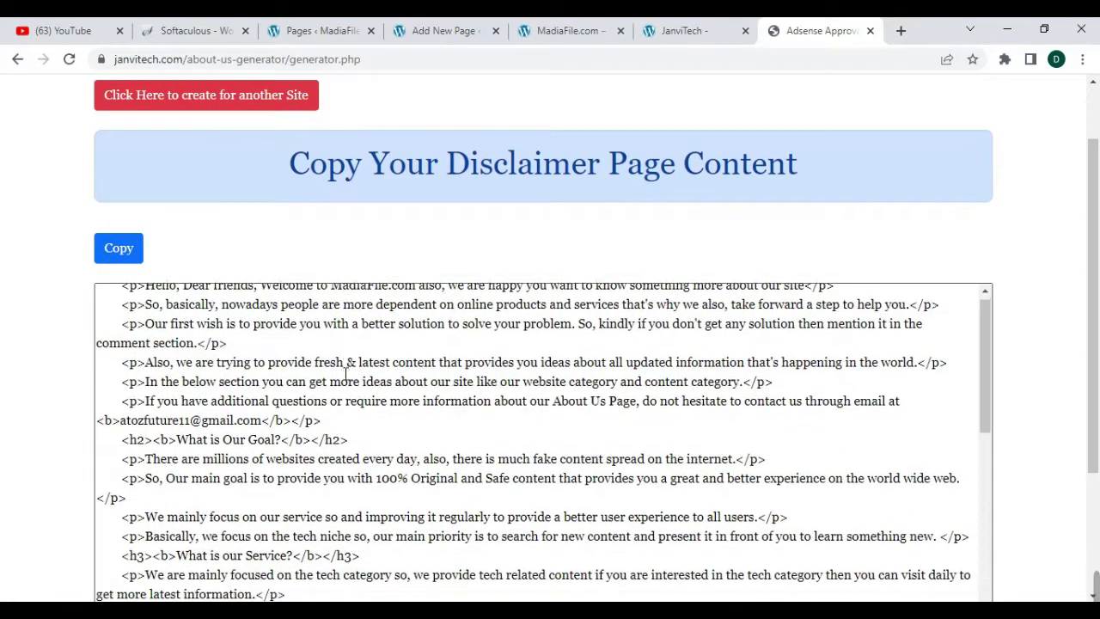
{"action": "scroll", "coordinate": [318, 353], "scroll_direction": "up", "scroll_amount": 10}
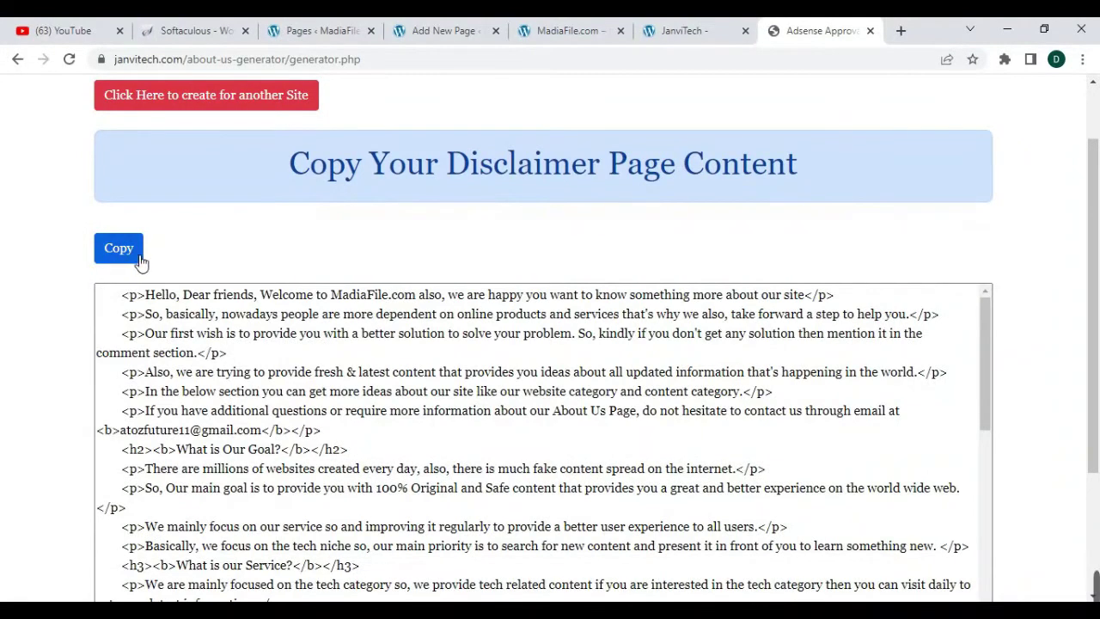
{"action": "left_click", "coordinate": [124, 250]}
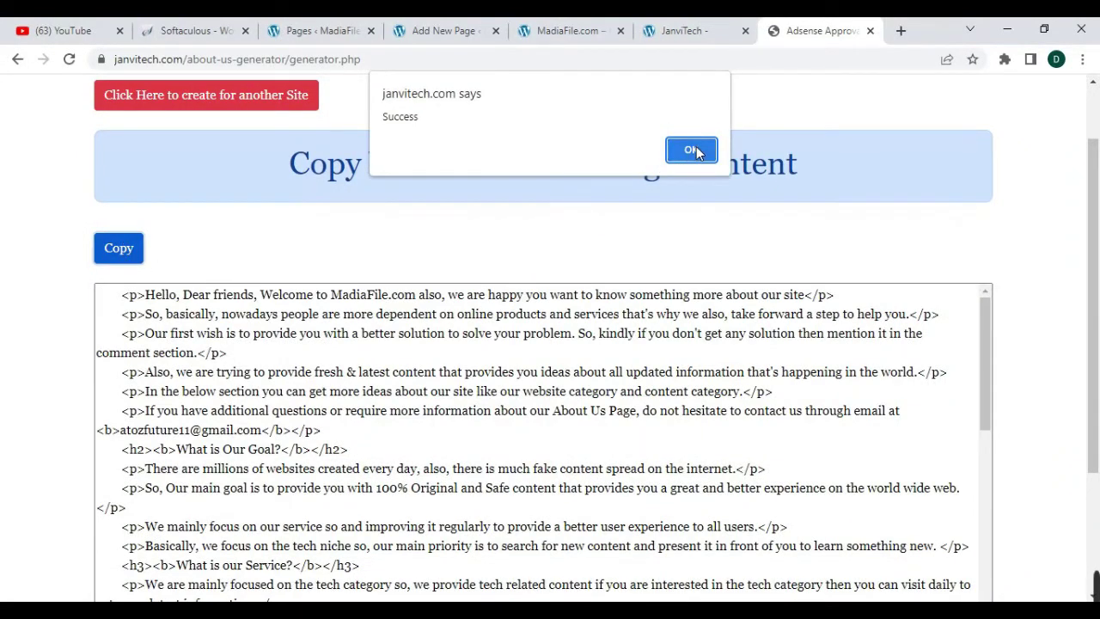
{"action": "left_click", "coordinate": [693, 152]}
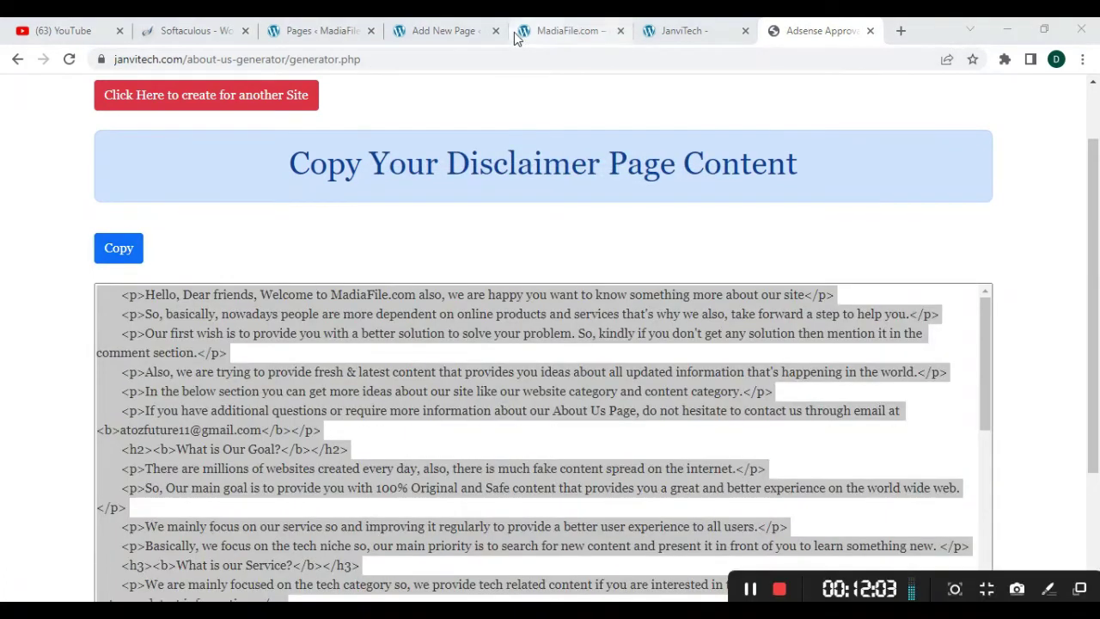
{"action": "left_click", "coordinate": [447, 31]}
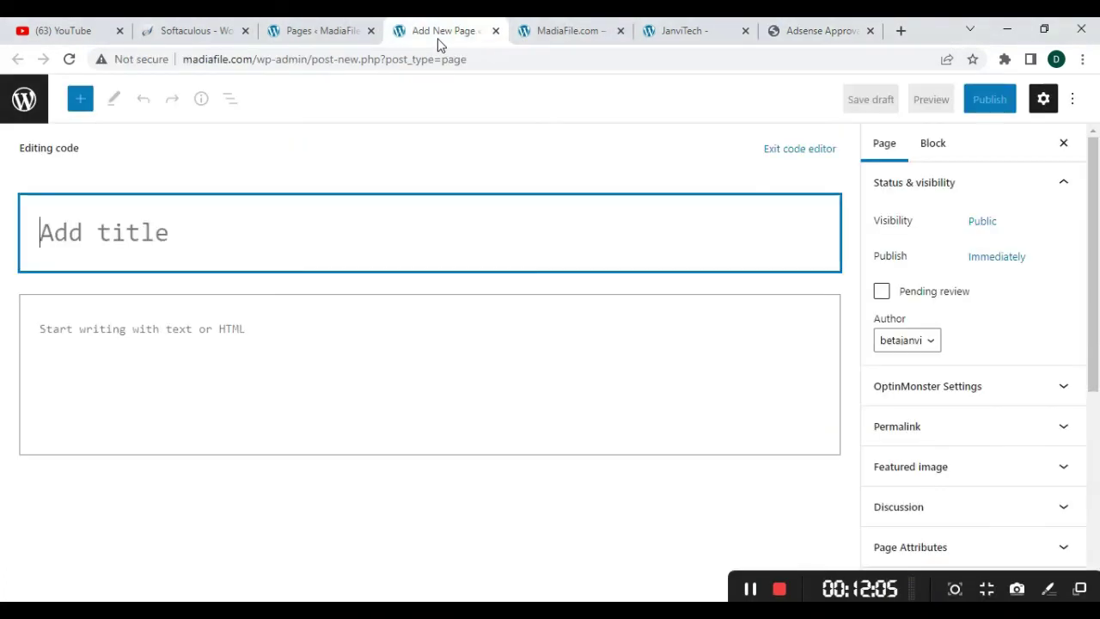
- Paste the About Us HTML into the page body and title it 'About Us'
{"action": "left_click", "coordinate": [180, 344]}
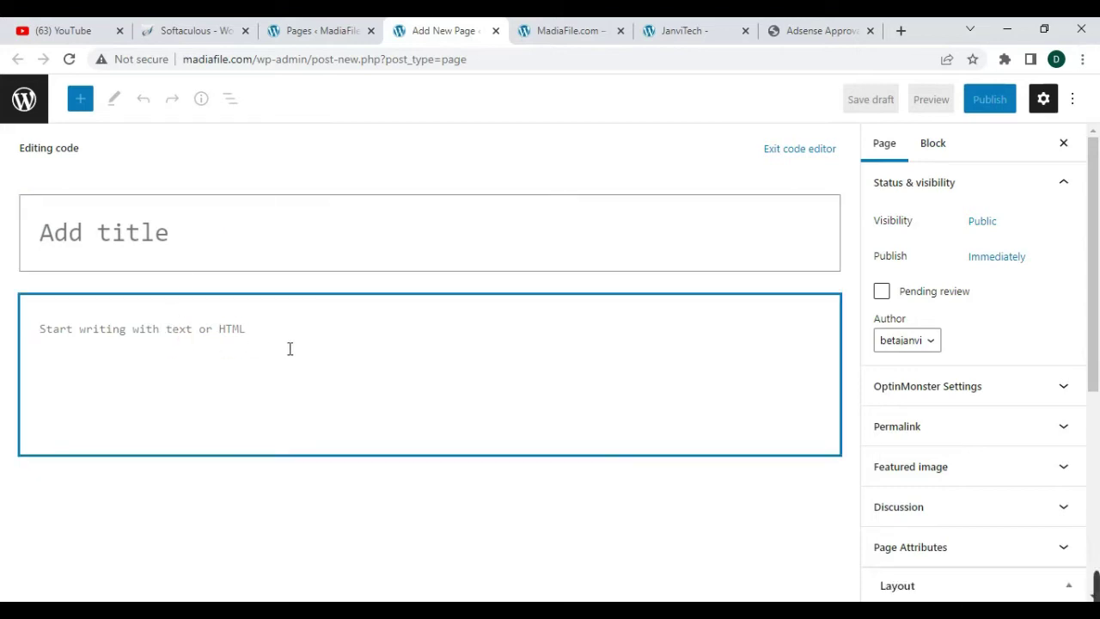
{"action": "key", "text": "ctrl+v"}
{"action": "scroll", "coordinate": [491, 326], "scroll_direction": "up", "scroll_amount": 10}
{"action": "scroll", "coordinate": [481, 272], "scroll_direction": "up", "scroll_amount": 10}
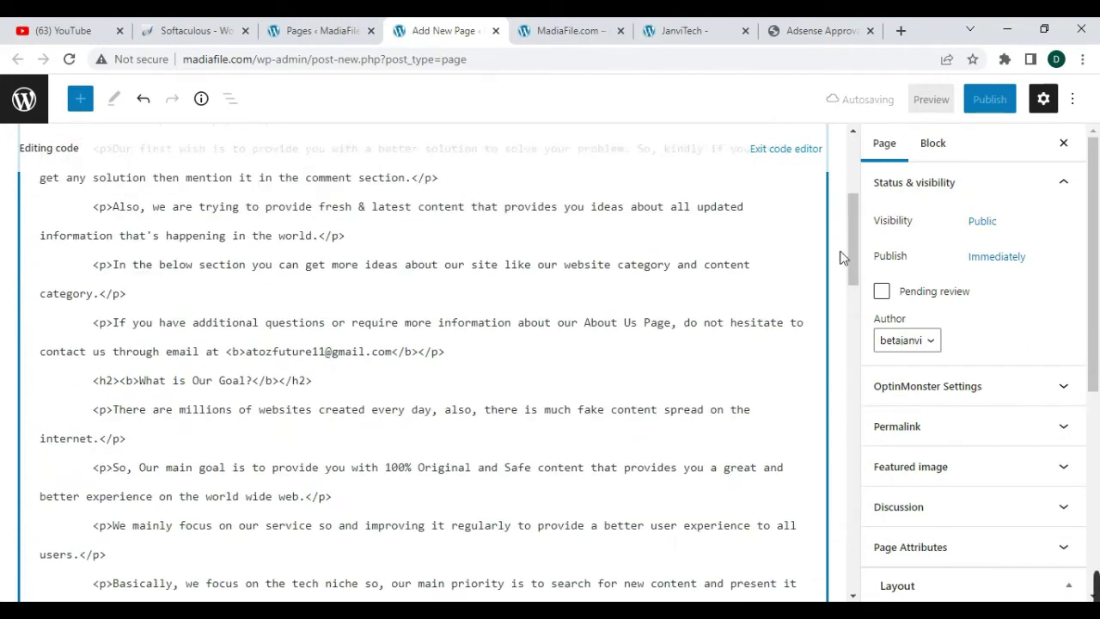
{"action": "left_click", "coordinate": [424, 249]}
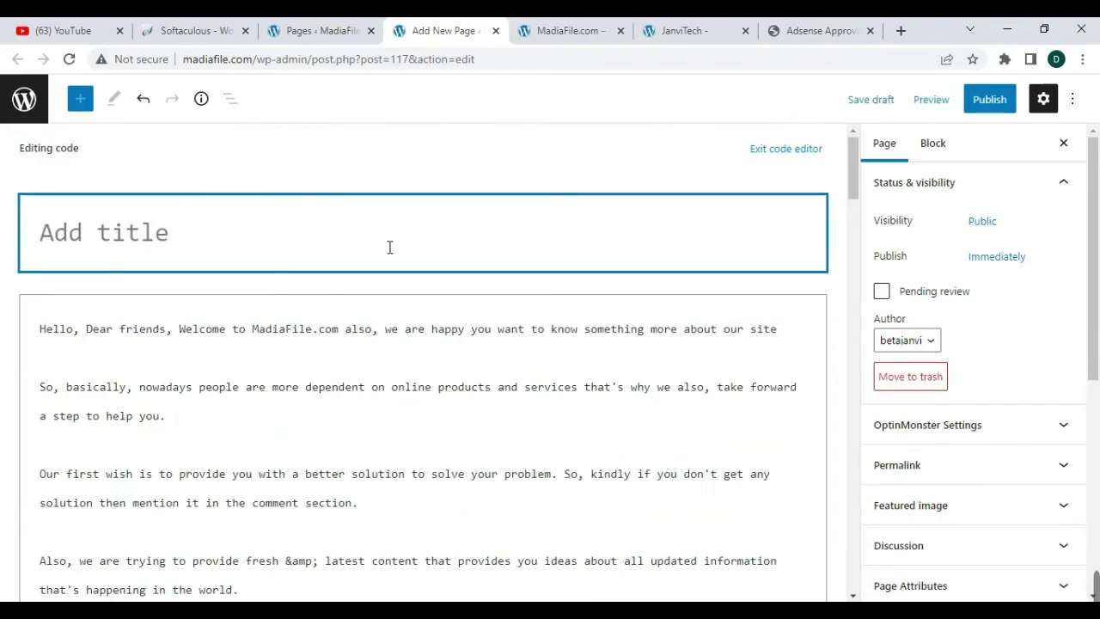
{"action": "type", "text": "About Us"}
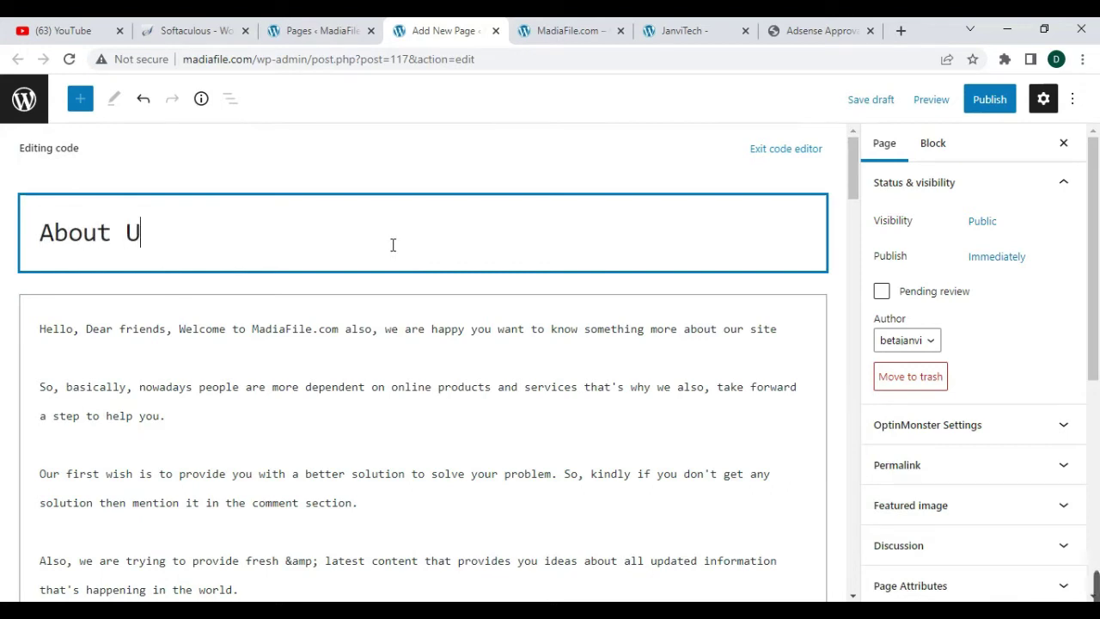
- Publish the About Us page, review it live, and open a new blank tab
{"action": "left_click", "coordinate": [990, 101]}
{"action": "left_click", "coordinate": [971, 110]}
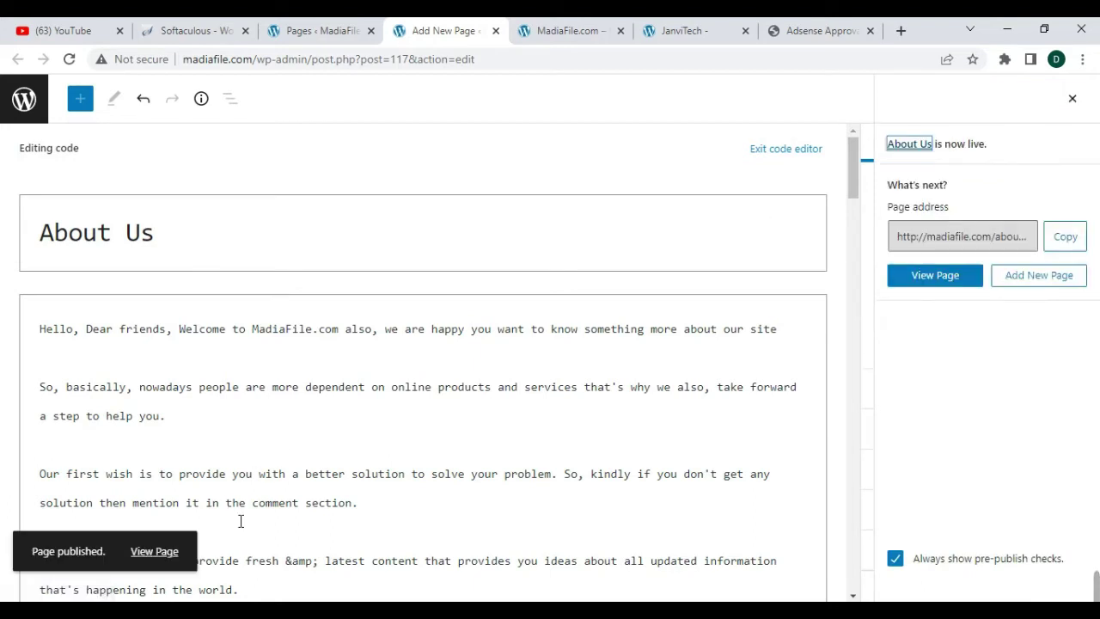
{"action": "right_click", "coordinate": [930, 281]}
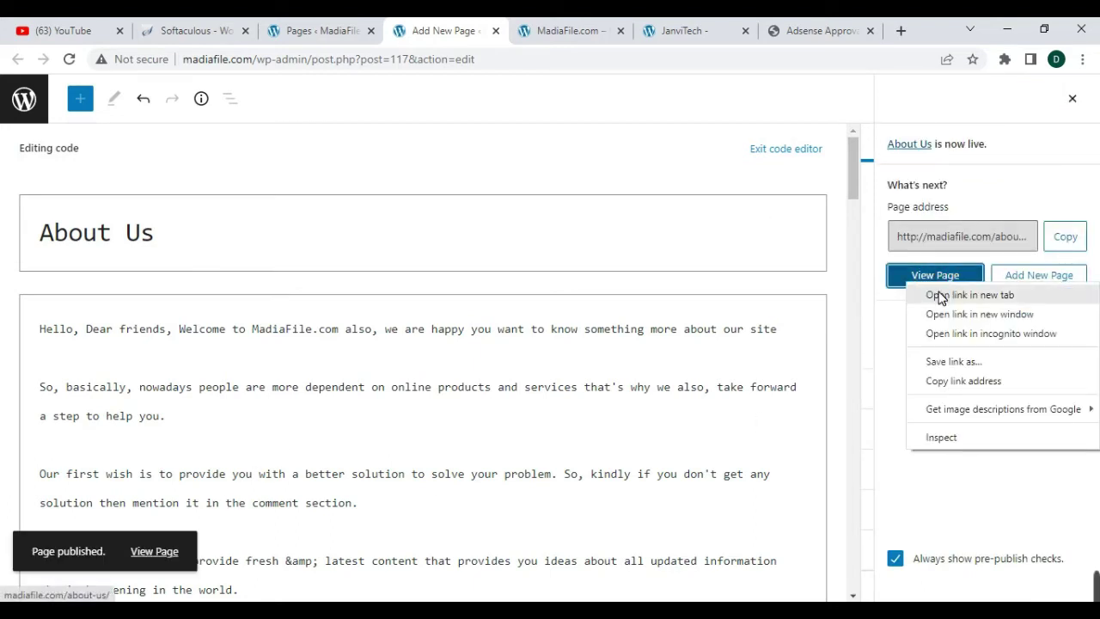
{"action": "left_click", "coordinate": [938, 293]}
{"action": "left_click", "coordinate": [507, 30]}
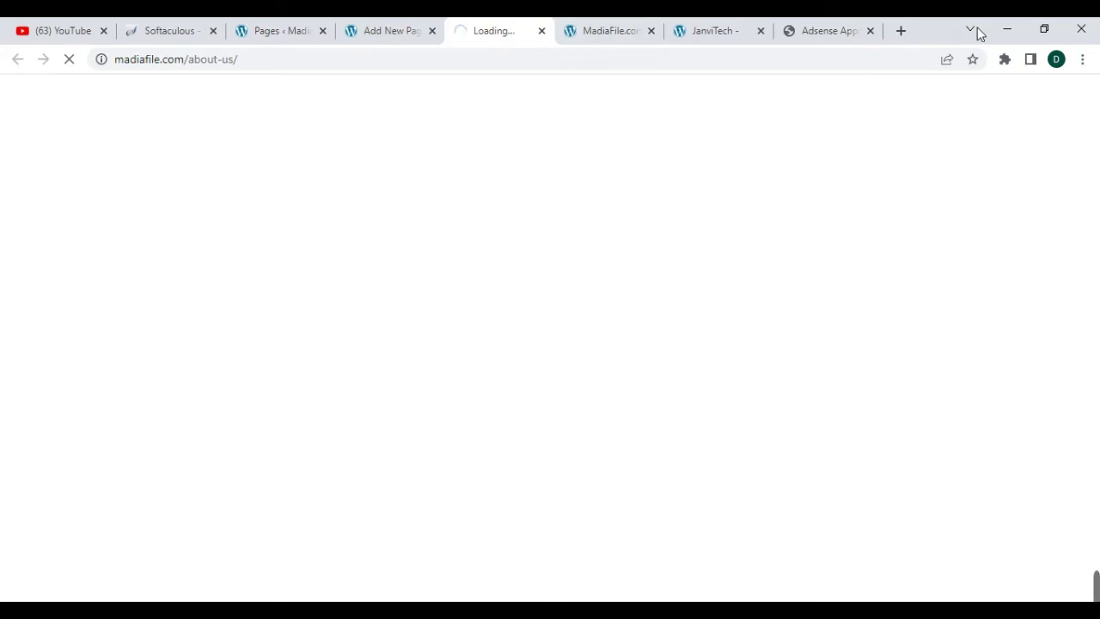
{"action": "scroll", "coordinate": [498, 258], "scroll_direction": "down", "scroll_amount": 15}
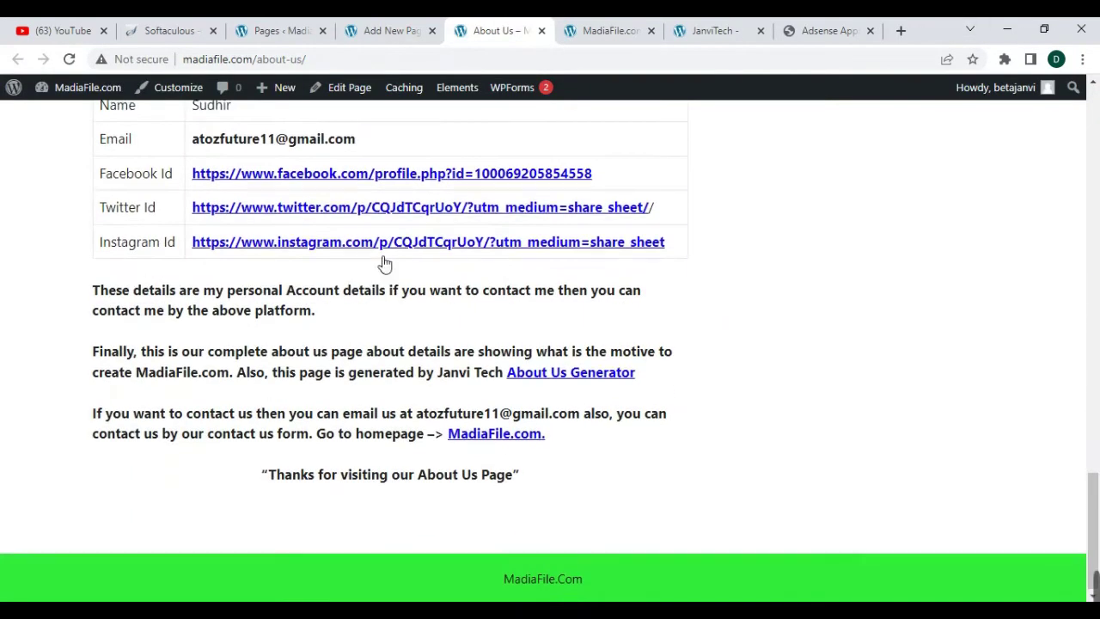
{"action": "scroll", "coordinate": [311, 322], "scroll_direction": "up", "scroll_amount": 2}
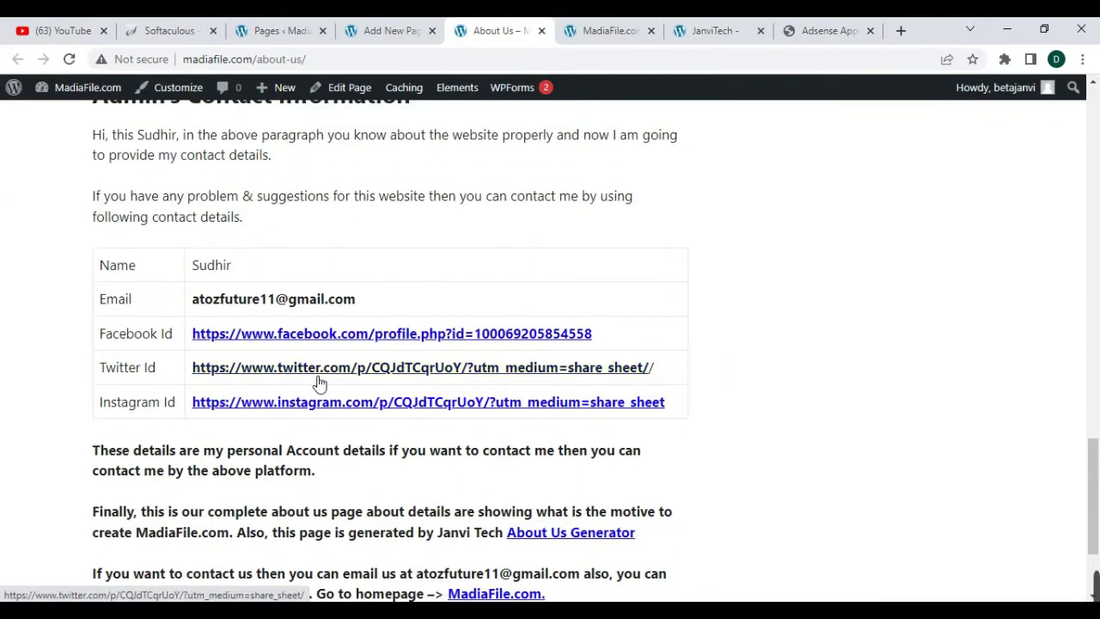
{"action": "scroll", "coordinate": [565, 300], "scroll_direction": "up", "scroll_amount": 10}
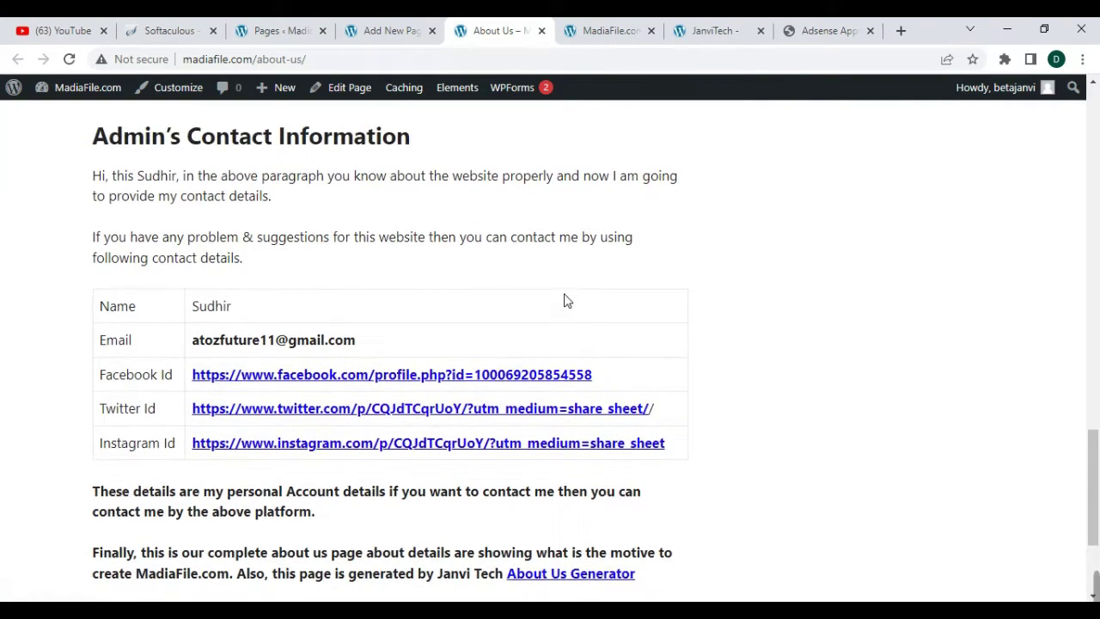
{"action": "left_click", "coordinate": [901, 31]}
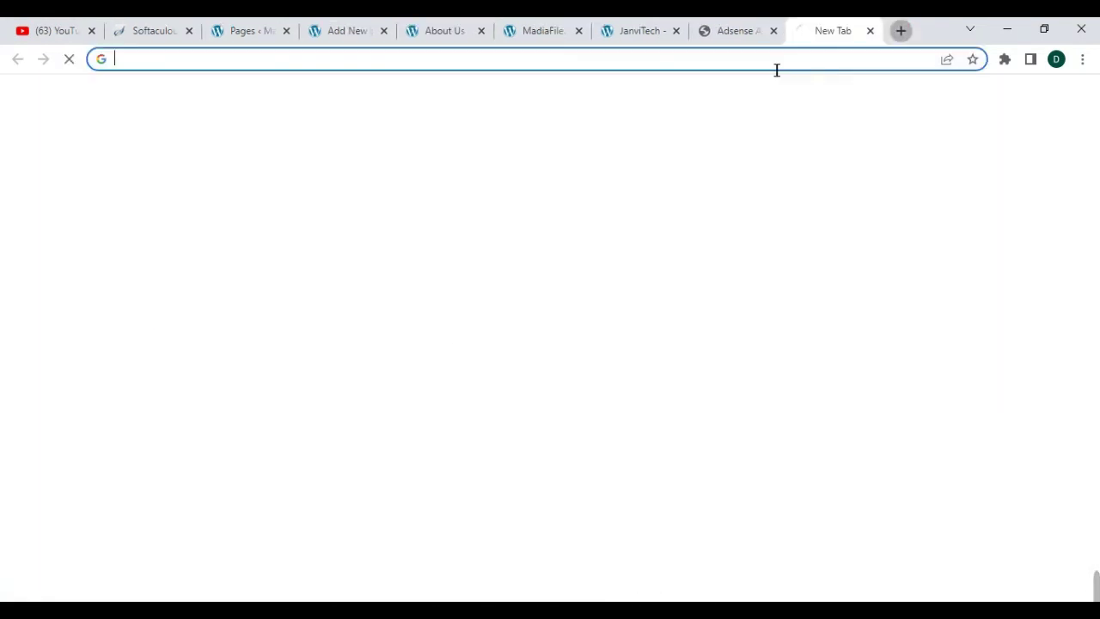
- Open Blogger from the address bar and start a new page on the Janvi Tech blog
{"action": "left_click", "coordinate": [766, 61]}
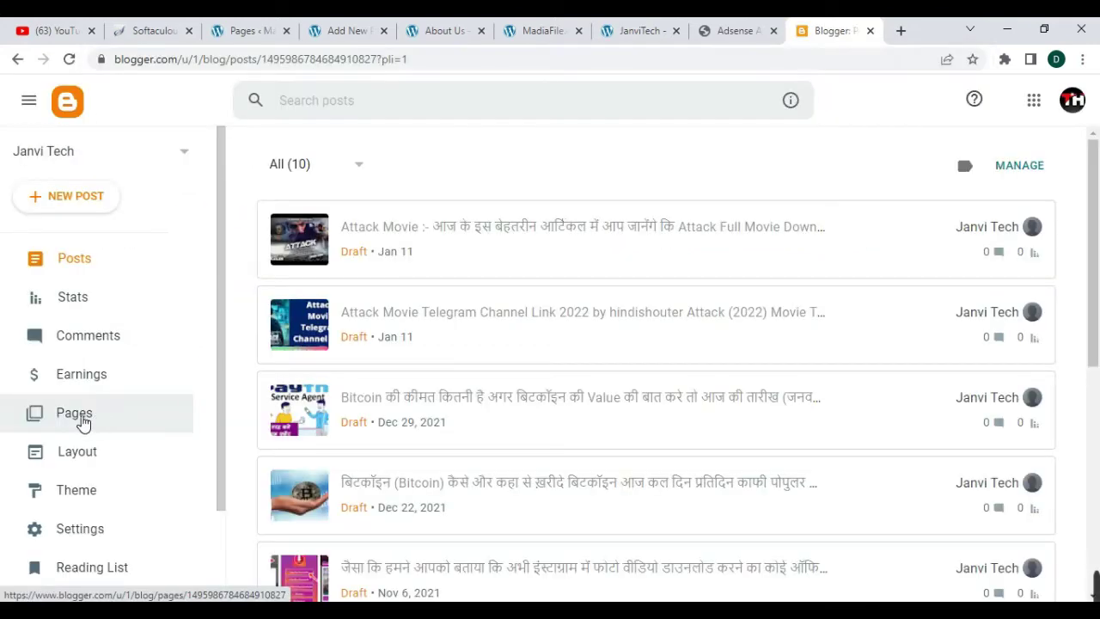
{"action": "left_click", "coordinate": [78, 416]}
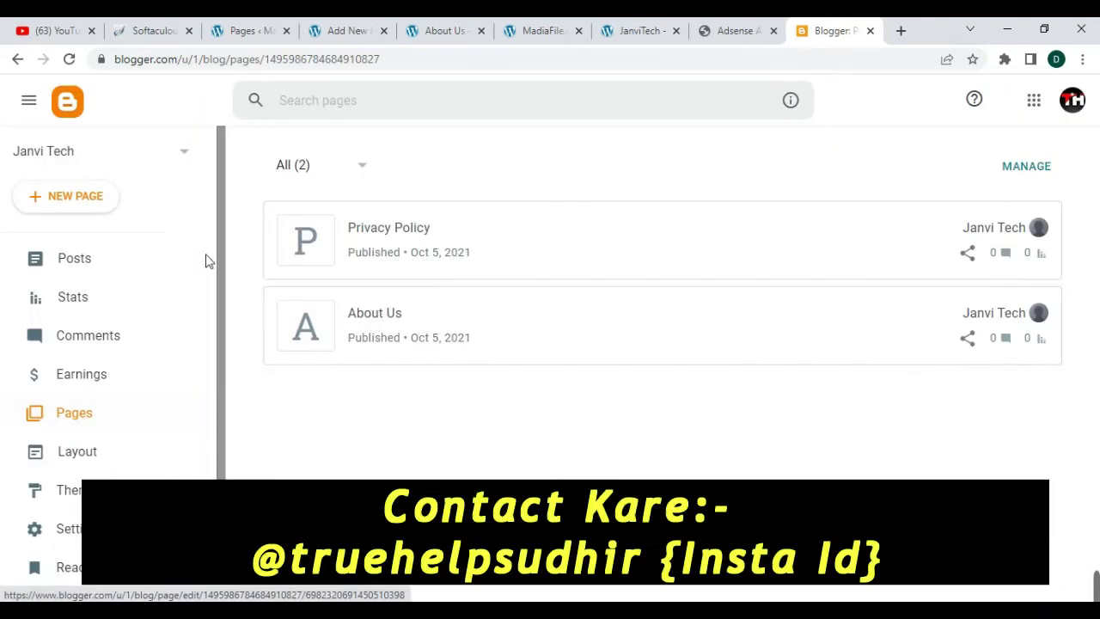
{"action": "left_click", "coordinate": [58, 205]}
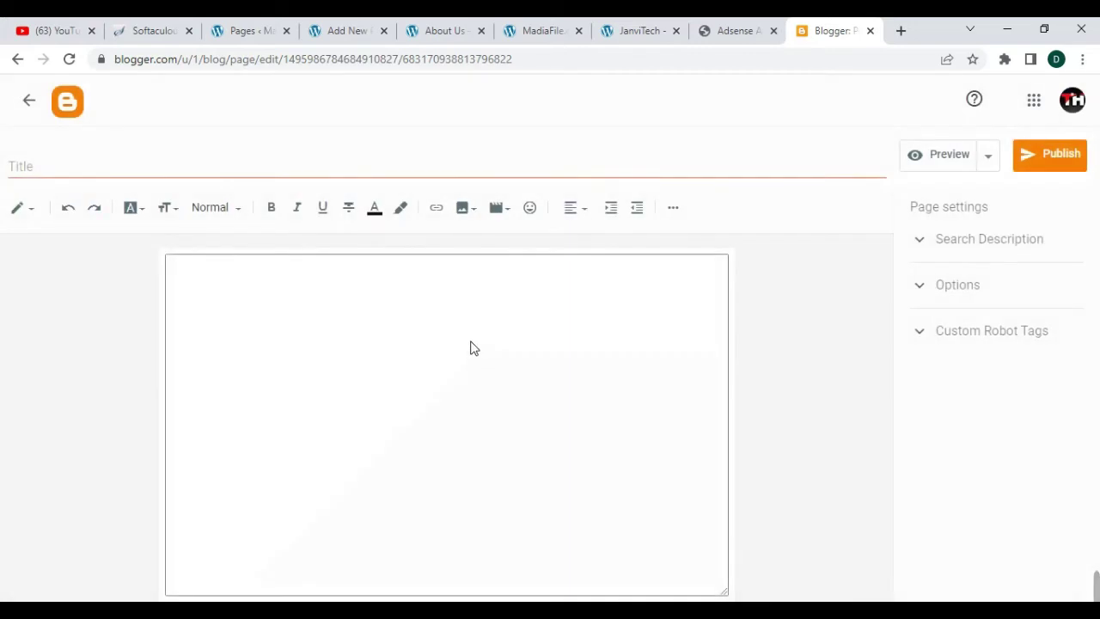
- Switch the page editor to HTML view and paste in the About Us HTML code
{"action": "left_click", "coordinate": [32, 217]}
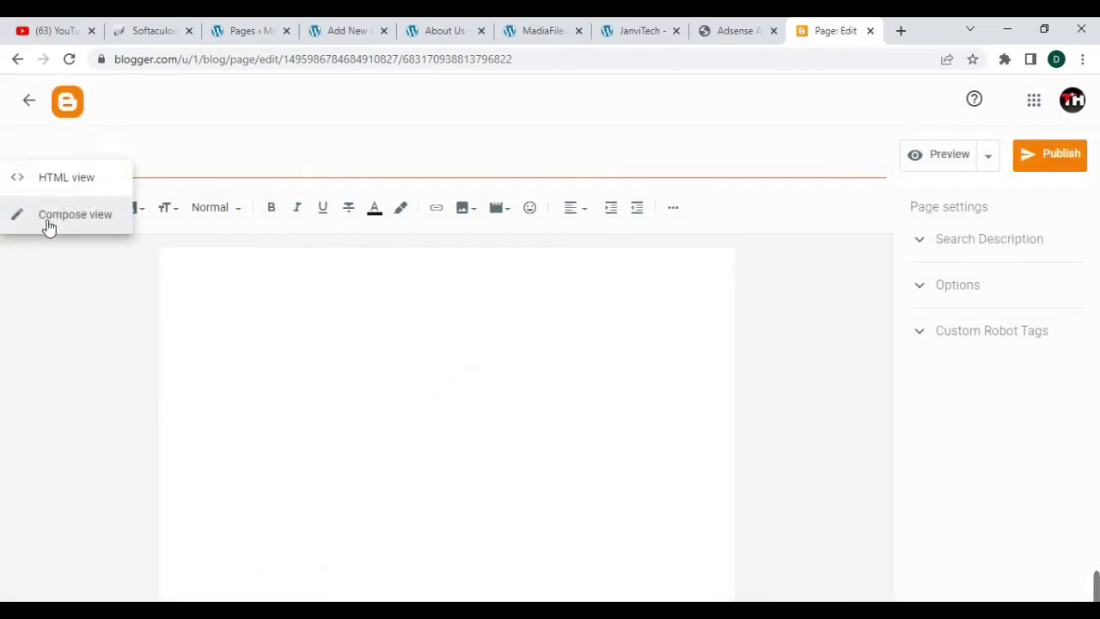
{"action": "left_click", "coordinate": [73, 183]}
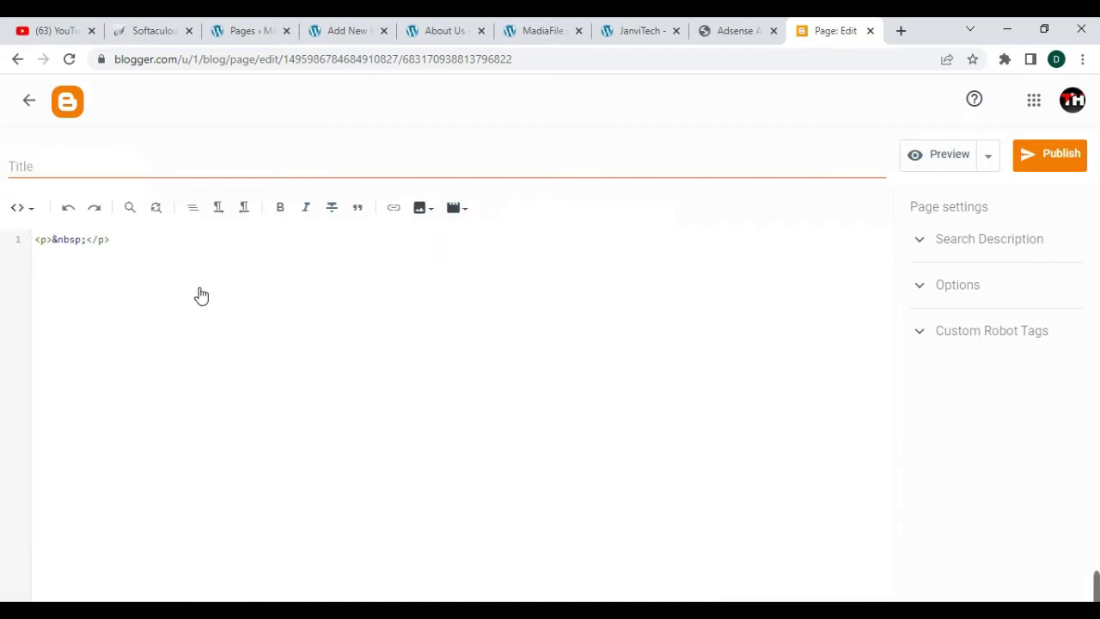
{"action": "left_click_drag", "start_coordinate": [109, 250], "coordinate": [42, 247]}
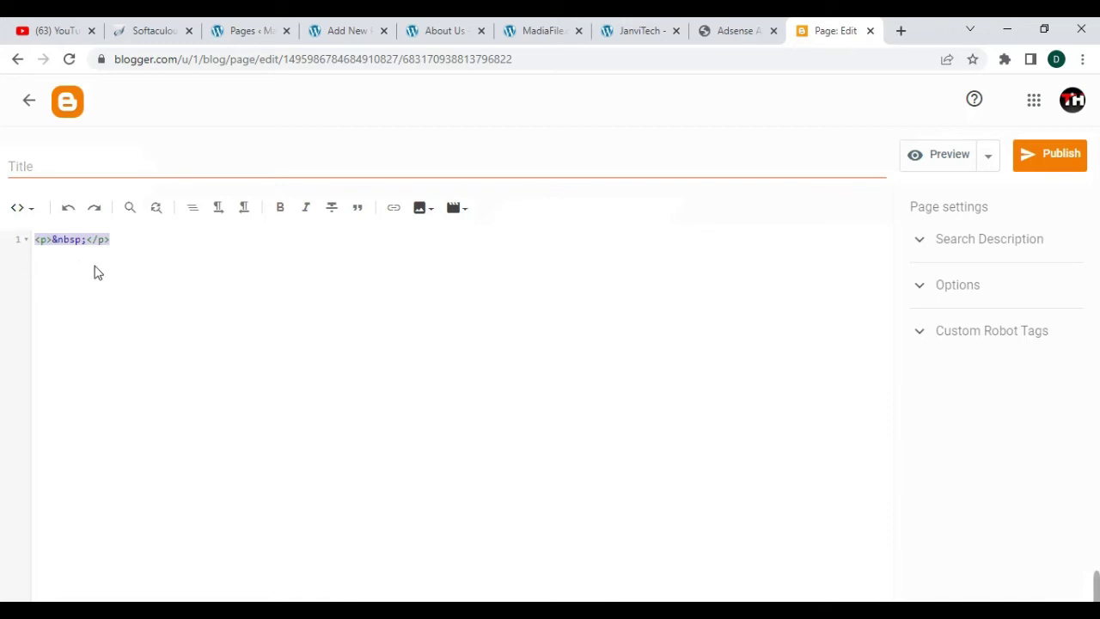
{"action": "key", "text": "ctrl+v"}
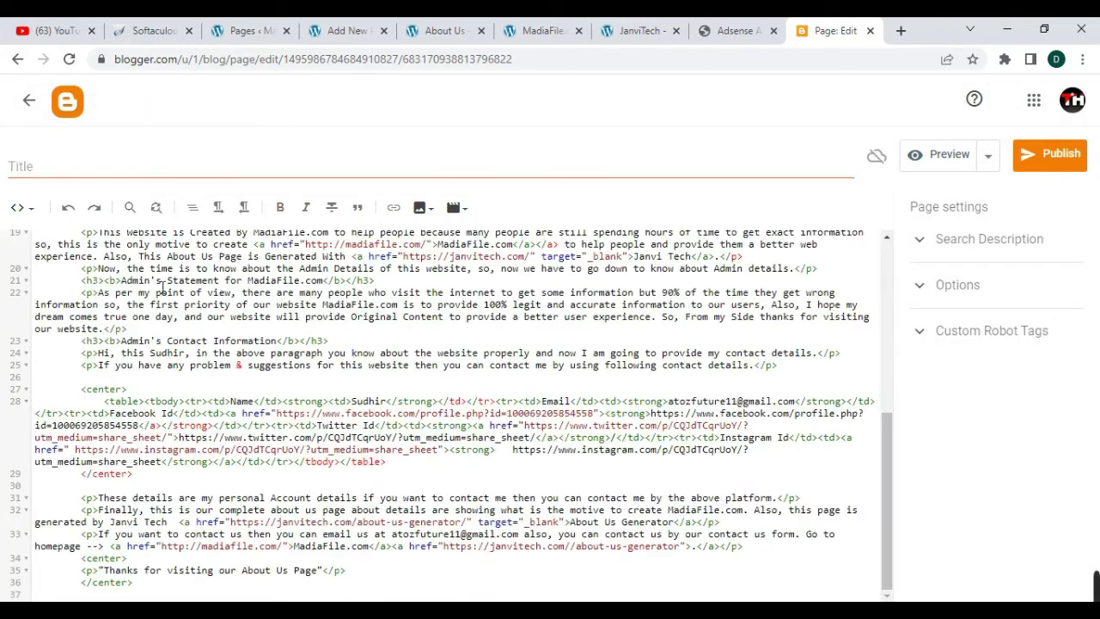
{"action": "scroll", "coordinate": [298, 281], "scroll_direction": "up", "scroll_amount": 10}
- Title the page 'About Us' and publish it
{"action": "left_click", "coordinate": [196, 171]}
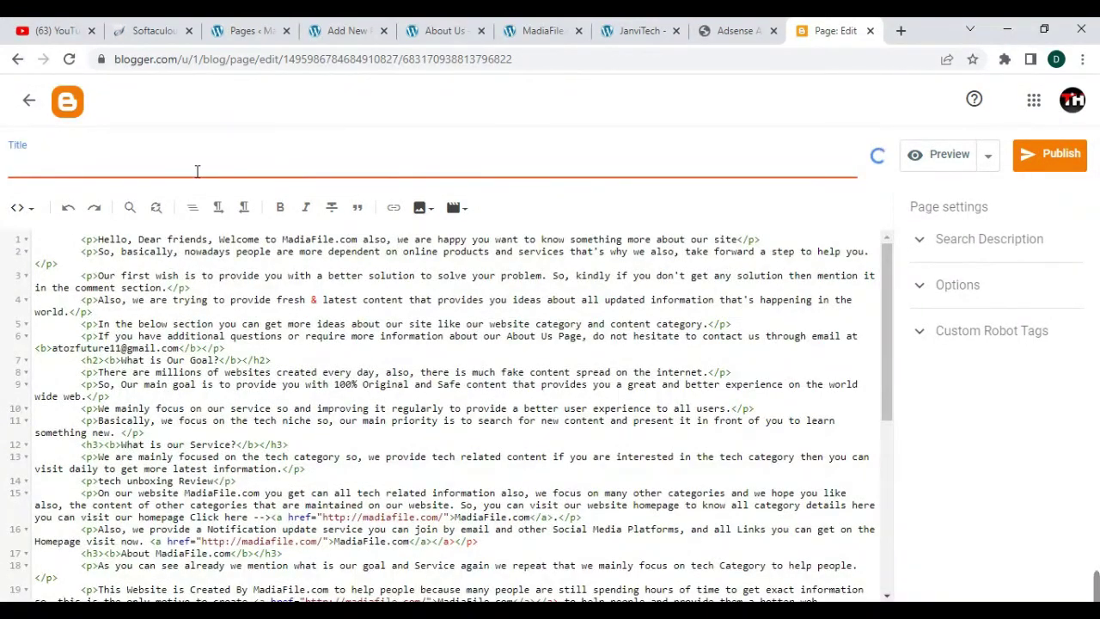
{"action": "type", "text": "About Us"}
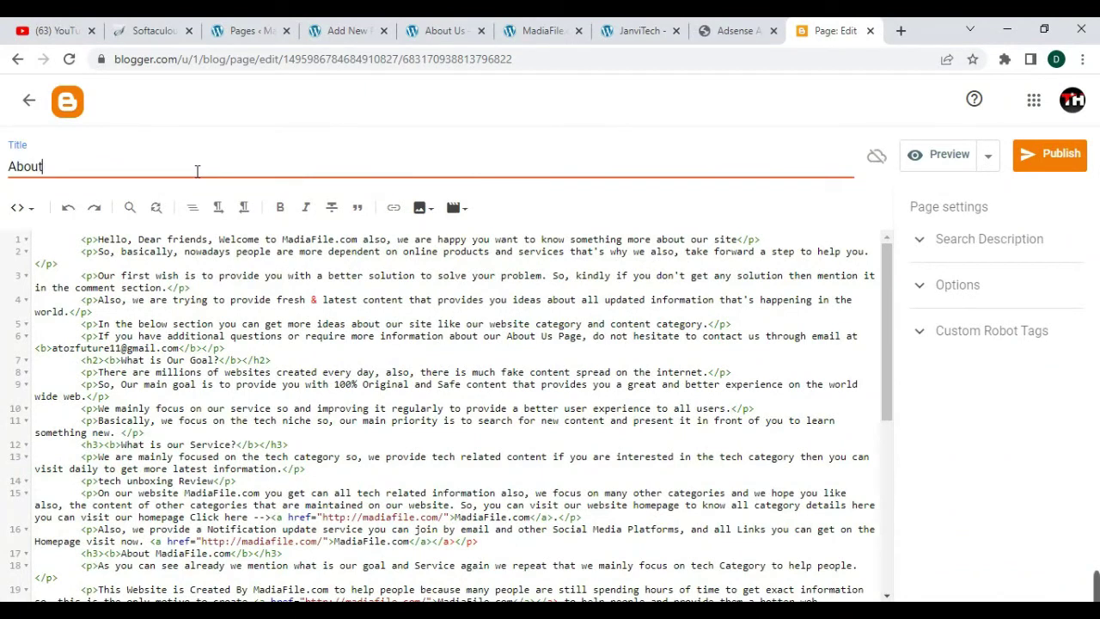
{"action": "left_click", "coordinate": [1064, 156]}
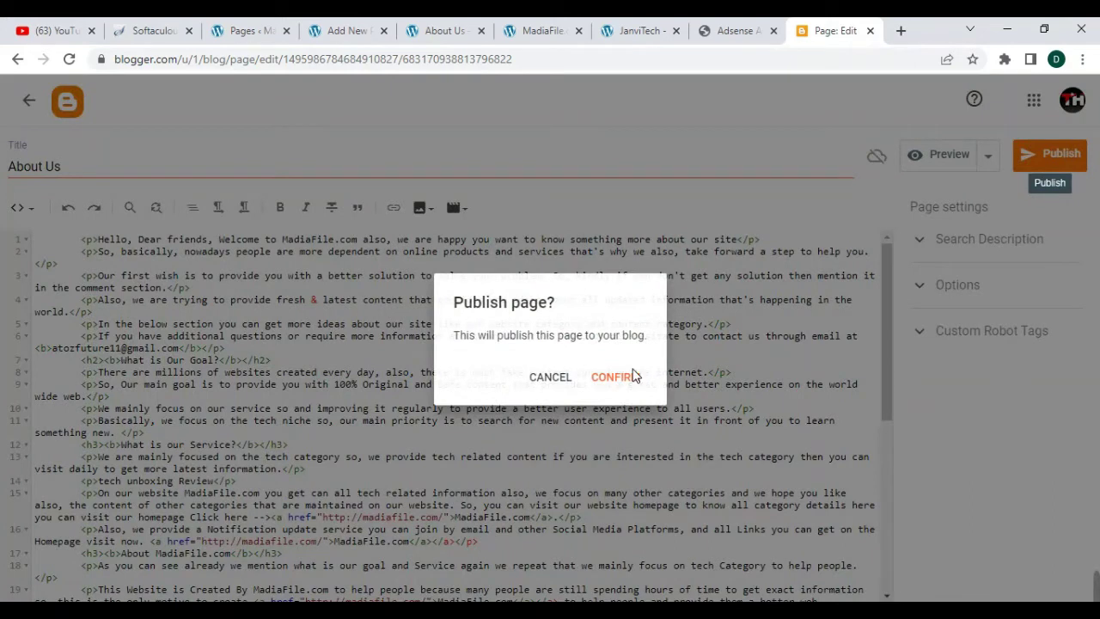
{"action": "left_click", "coordinate": [634, 377]}
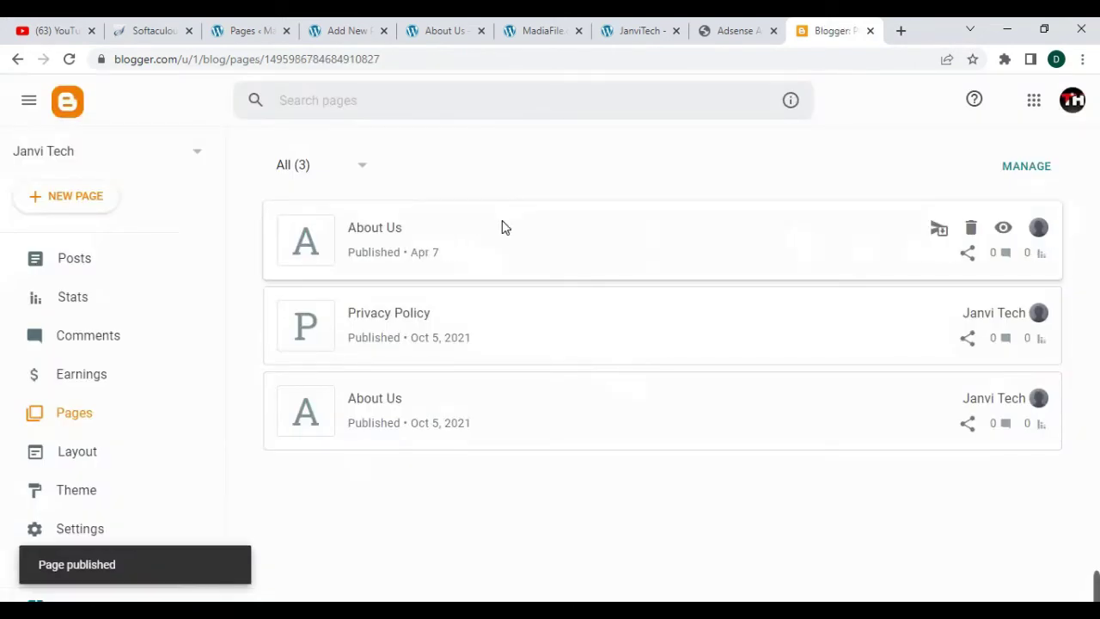
{"action": "left_click", "coordinate": [1004, 229]}
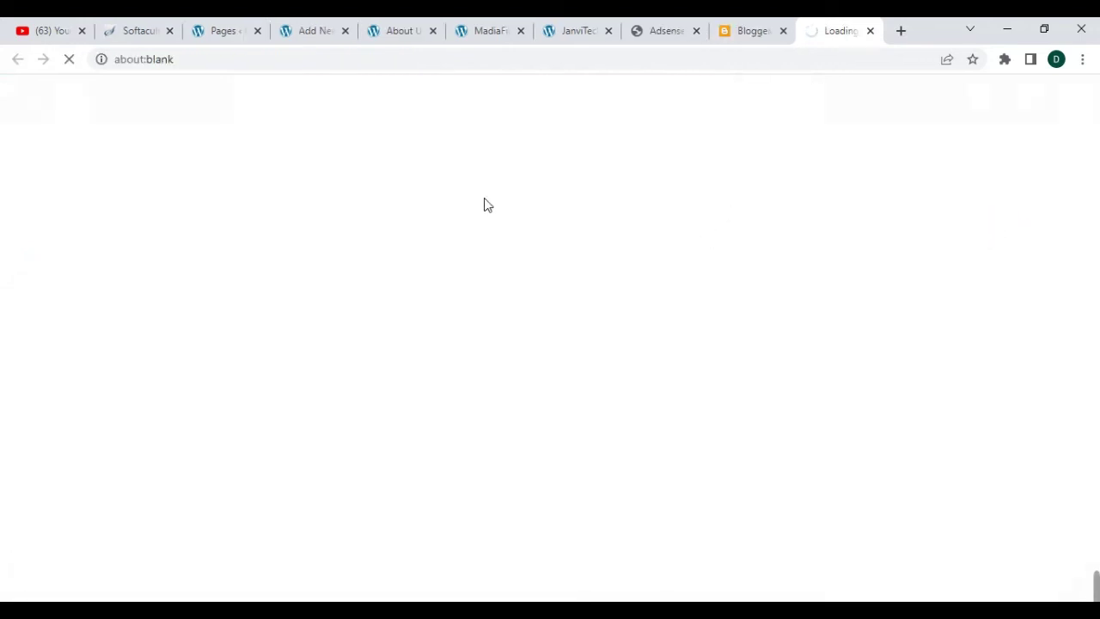
{"action": "scroll", "coordinate": [398, 270], "scroll_direction": "down", "scroll_amount": 14}
{"action": "scroll", "coordinate": [395, 258], "scroll_direction": "down", "scroll_amount": 15}
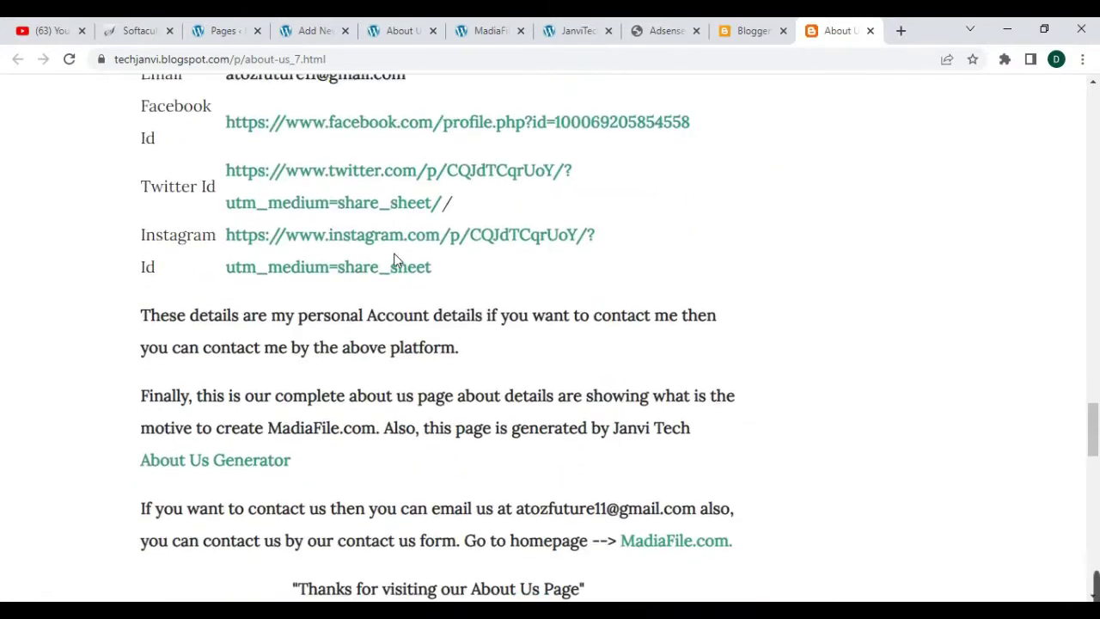
{"action": "scroll", "coordinate": [394, 258], "scroll_direction": "down", "scroll_amount": 4}
{"action": "scroll", "coordinate": [396, 263], "scroll_direction": "up", "scroll_amount": 6}
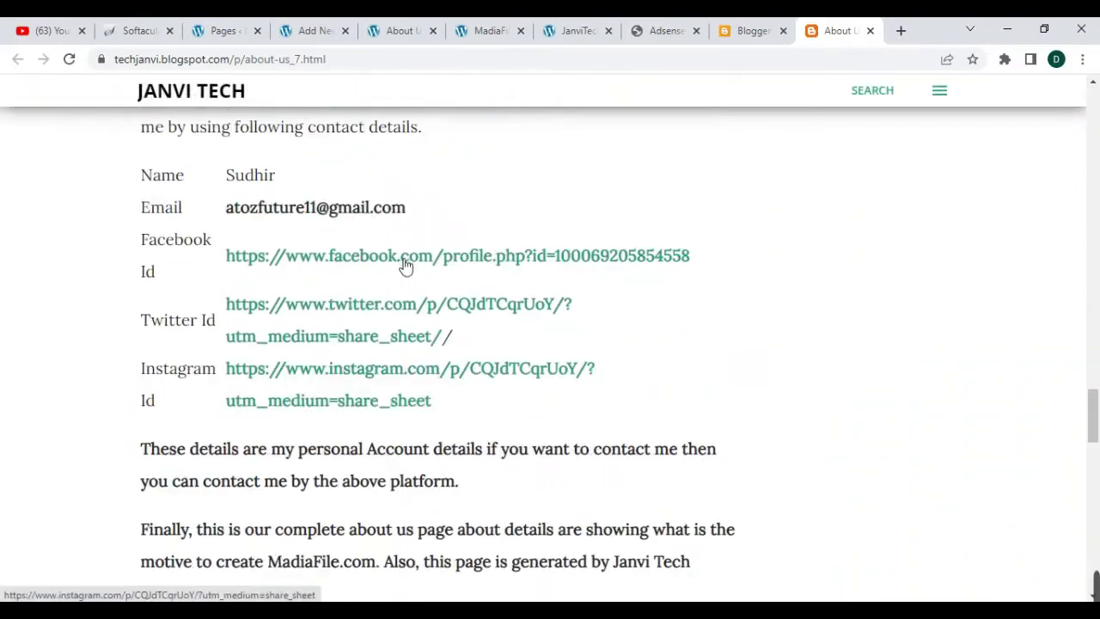
{"action": "scroll", "coordinate": [406, 267], "scroll_direction": "up", "scroll_amount": 12}
{"action": "scroll", "coordinate": [415, 261], "scroll_direction": "up", "scroll_amount": 12}
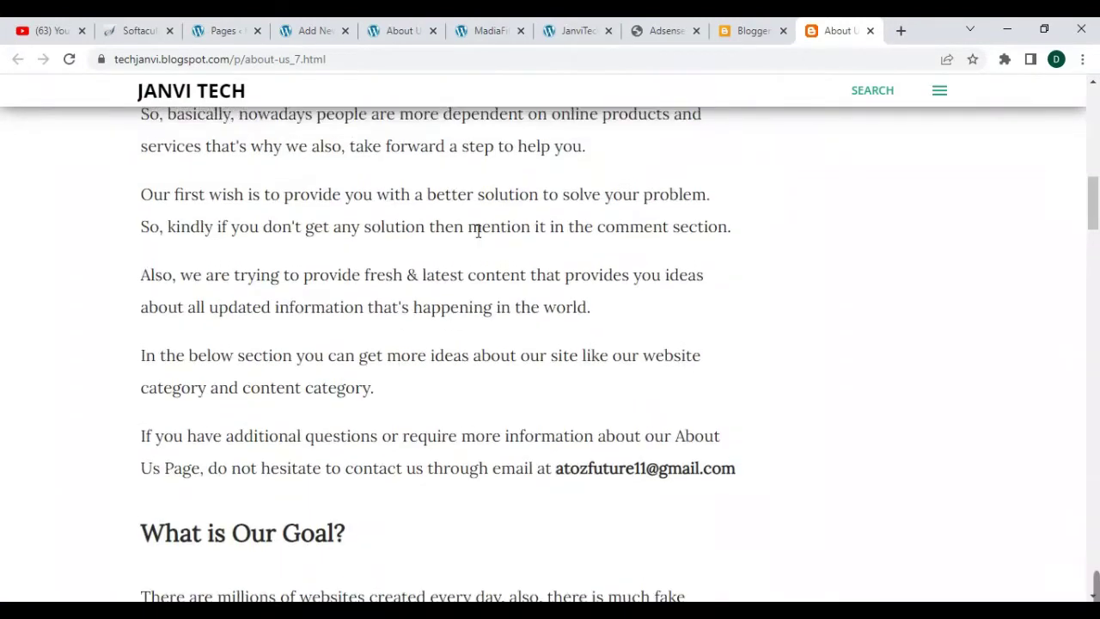
{"action": "scroll", "coordinate": [478, 231], "scroll_direction": "up", "scroll_amount": 1}
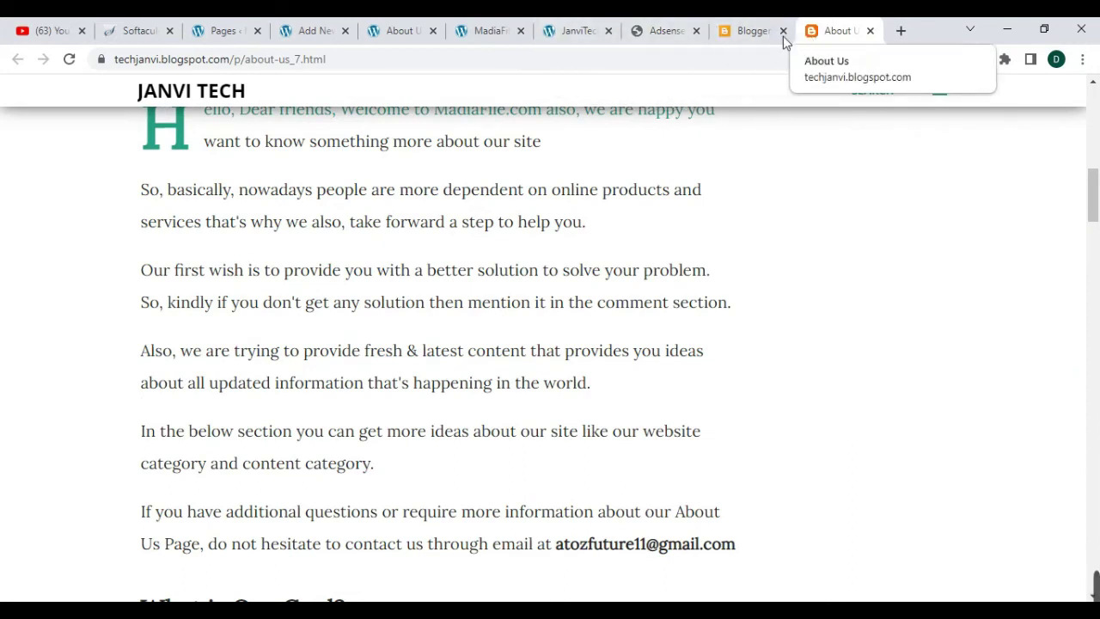
{"action": "left_click", "coordinate": [736, 31]}
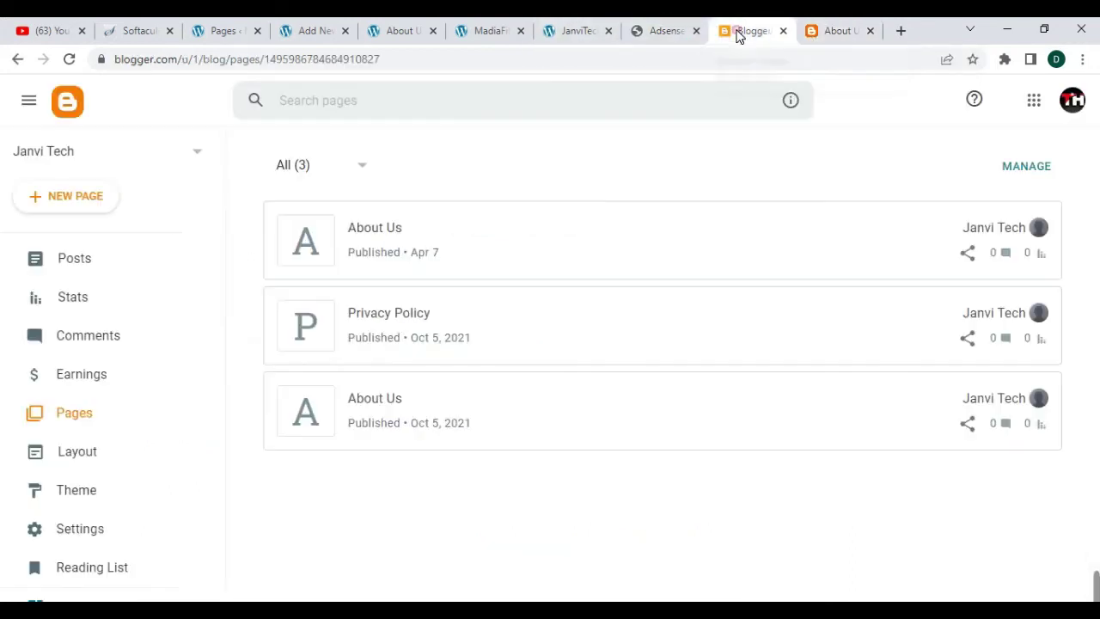
- Reload the WordPress Pages list to show the four newly published legal pages
{"action": "left_click", "coordinate": [582, 35]}
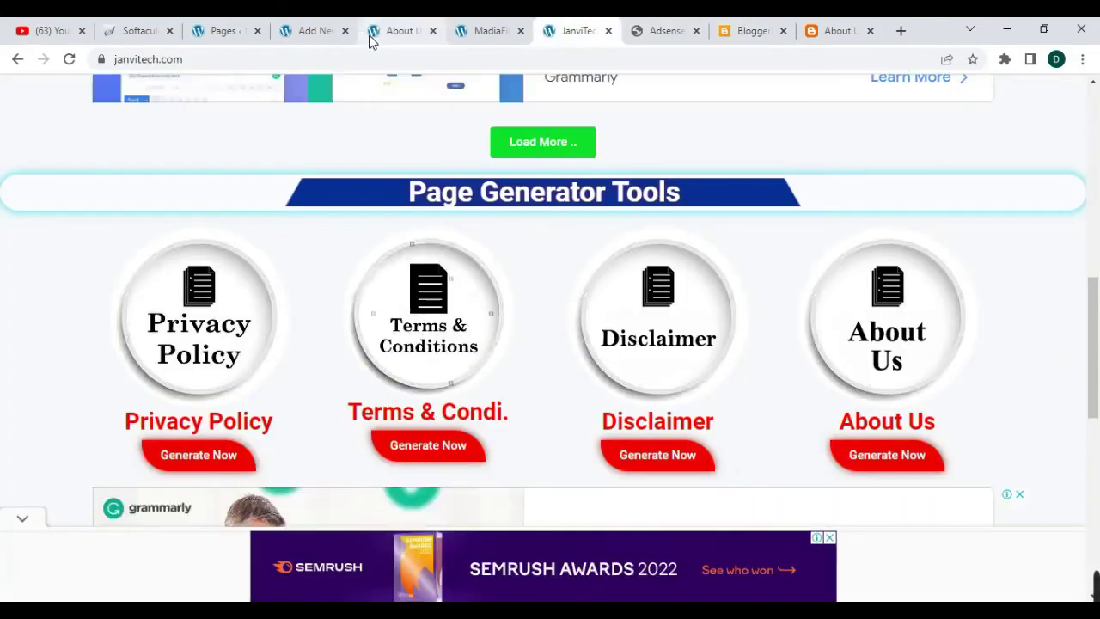
{"action": "left_click", "coordinate": [297, 32]}
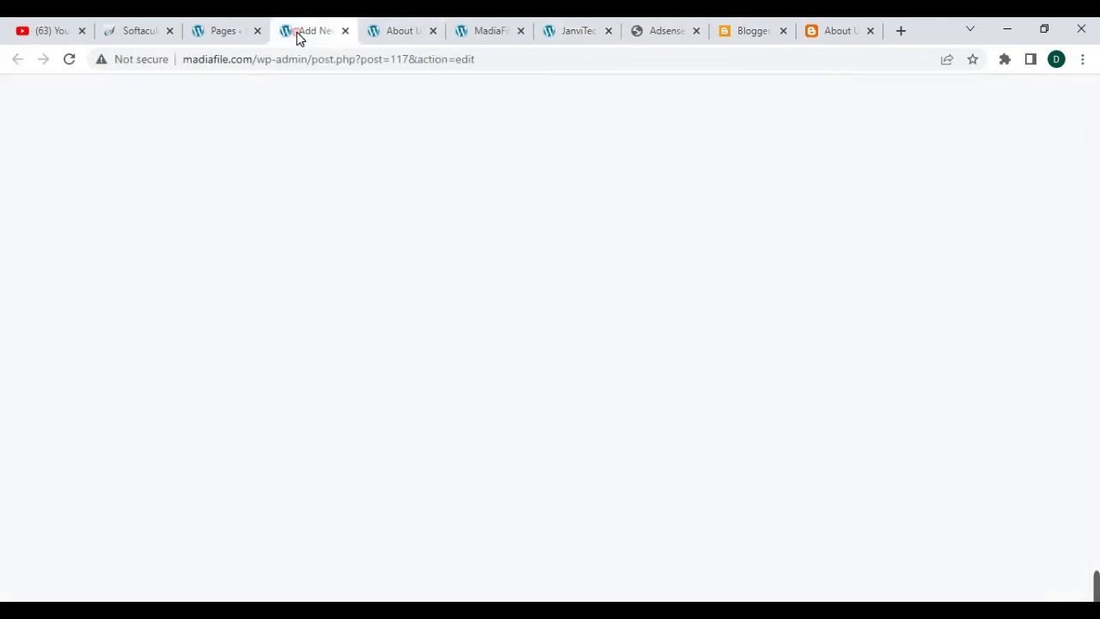
{"action": "left_click", "coordinate": [207, 33]}
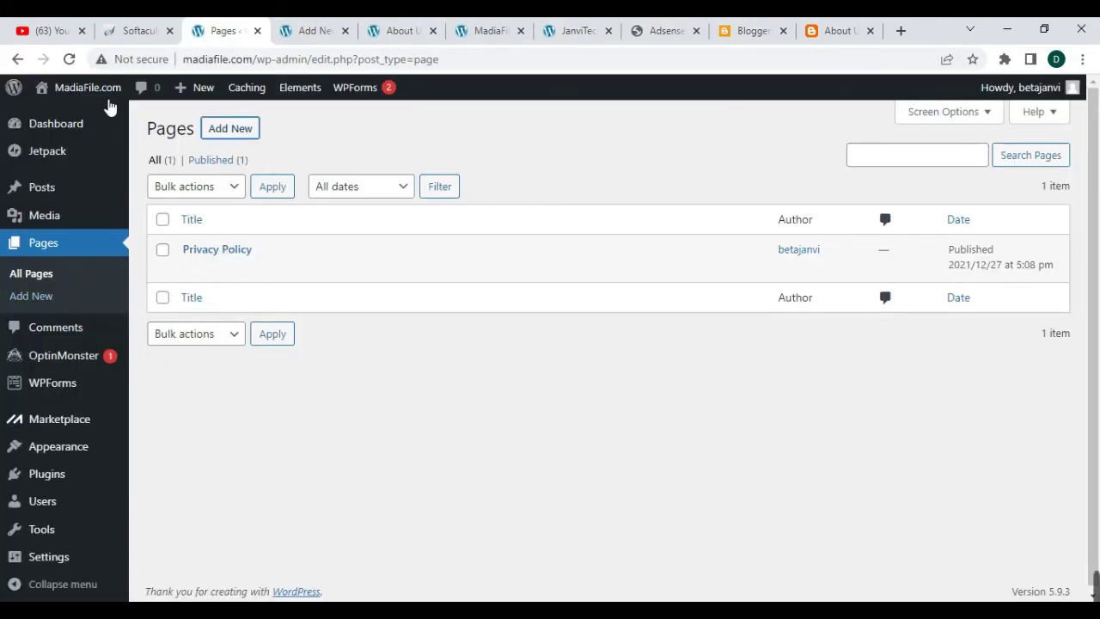
{"action": "left_click", "coordinate": [72, 60]}
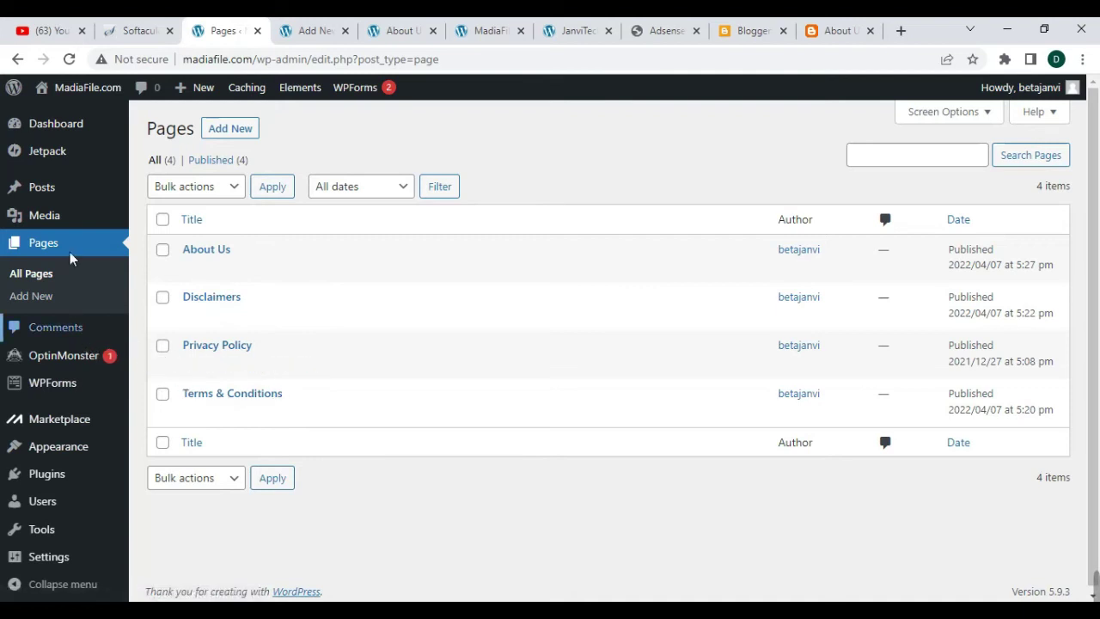
- Open WPForms All Forms, which shows no forms yet
{"action": "mouse_move", "coordinate": [90, 217]}
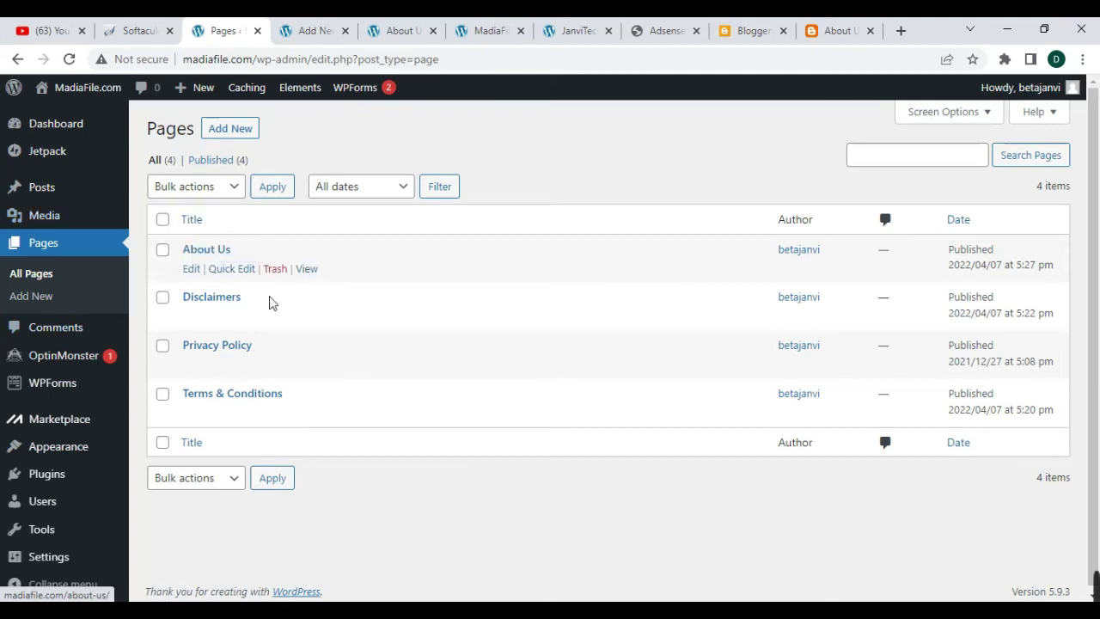
{"action": "mouse_move", "coordinate": [48, 391]}
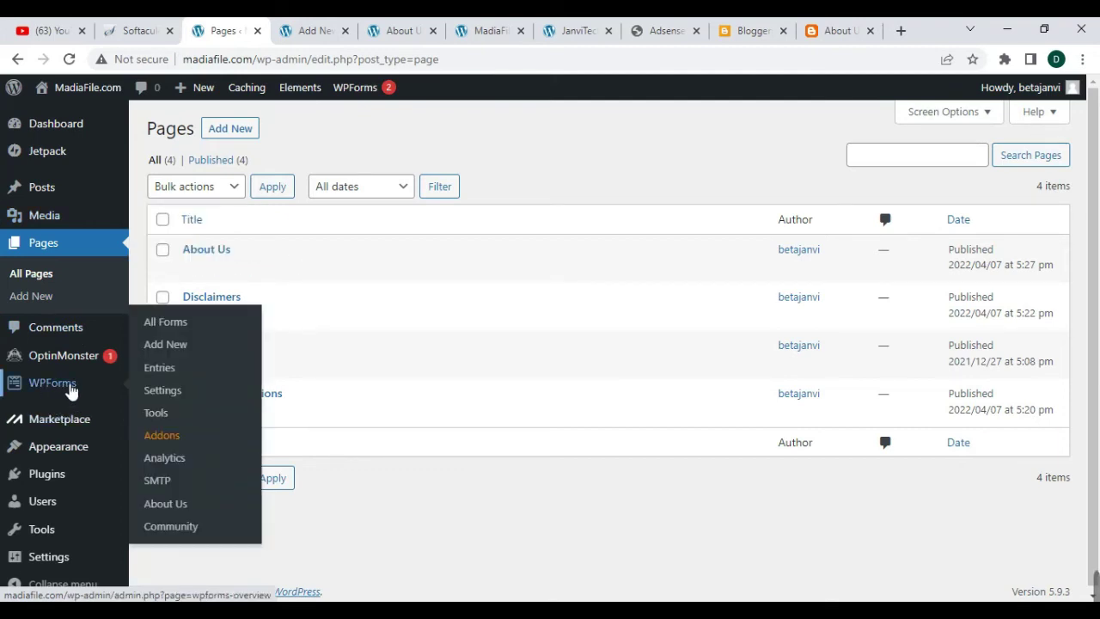
{"action": "left_click", "coordinate": [175, 327]}
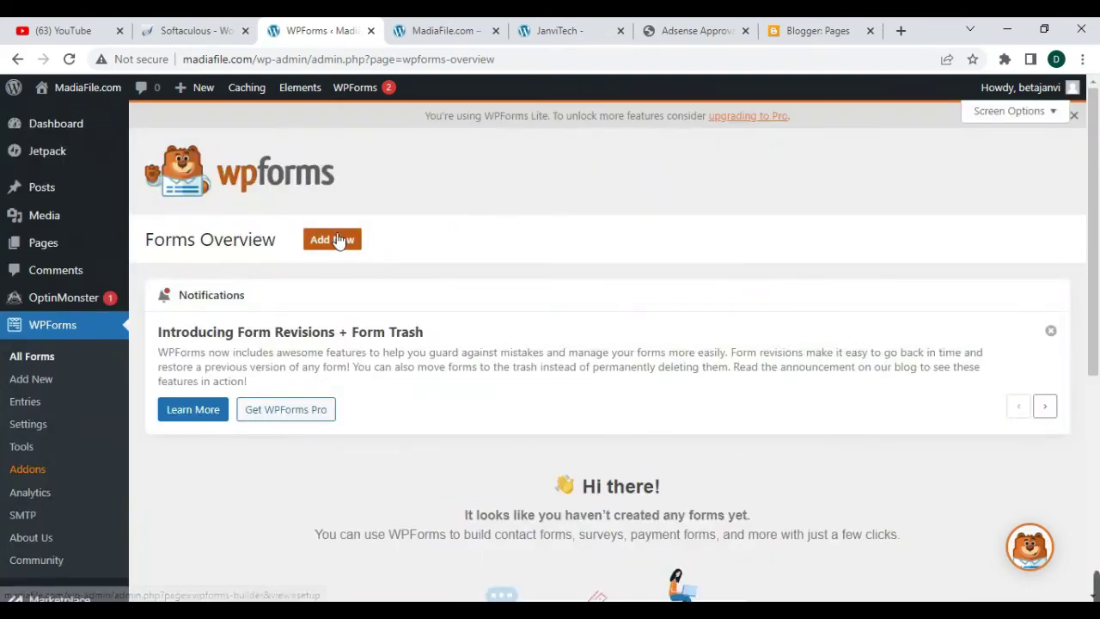
- Start a new WPForms form from the Simple Contact Form template
{"action": "left_click", "coordinate": [333, 240]}
{"action": "mouse_move", "coordinate": [732, 391]}
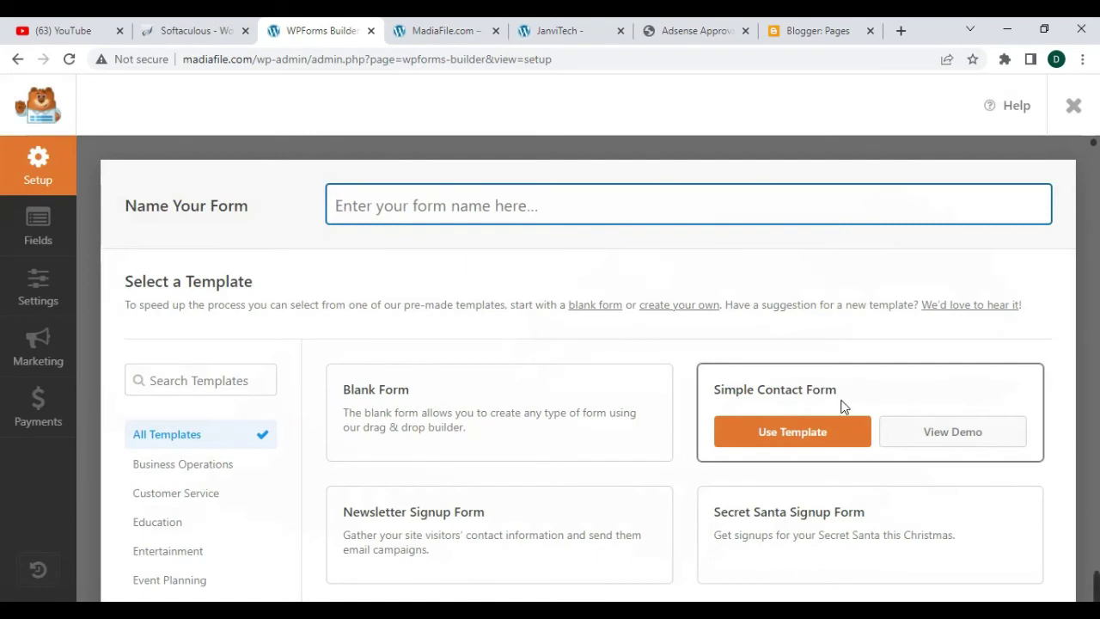
{"action": "left_click", "coordinate": [793, 440]}
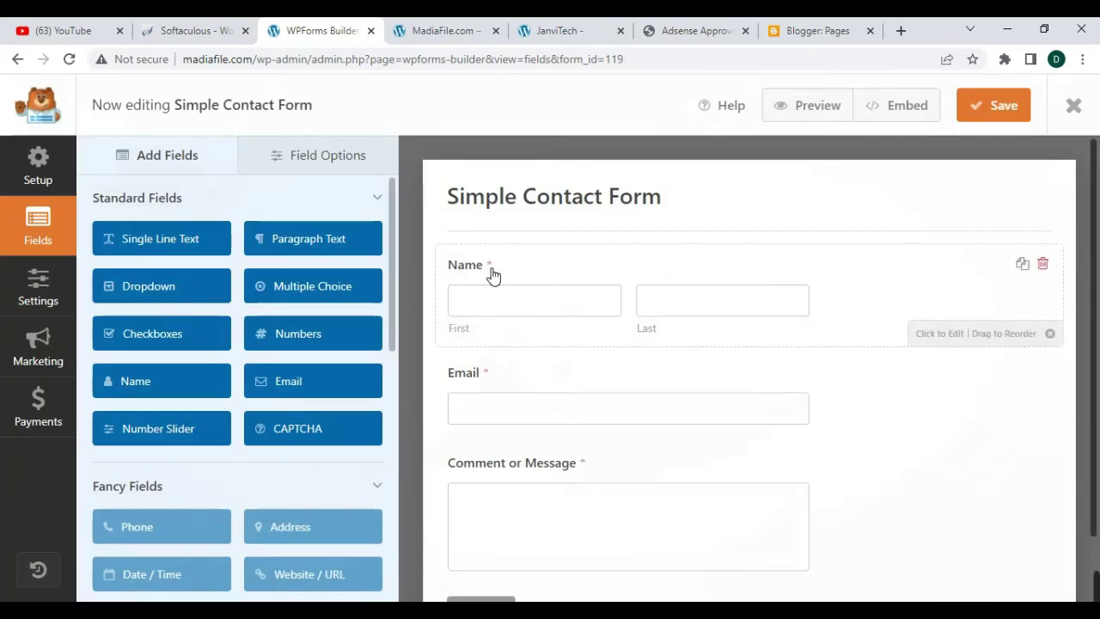
{"action": "scroll", "coordinate": [517, 392], "scroll_direction": "down", "scroll_amount": 1}
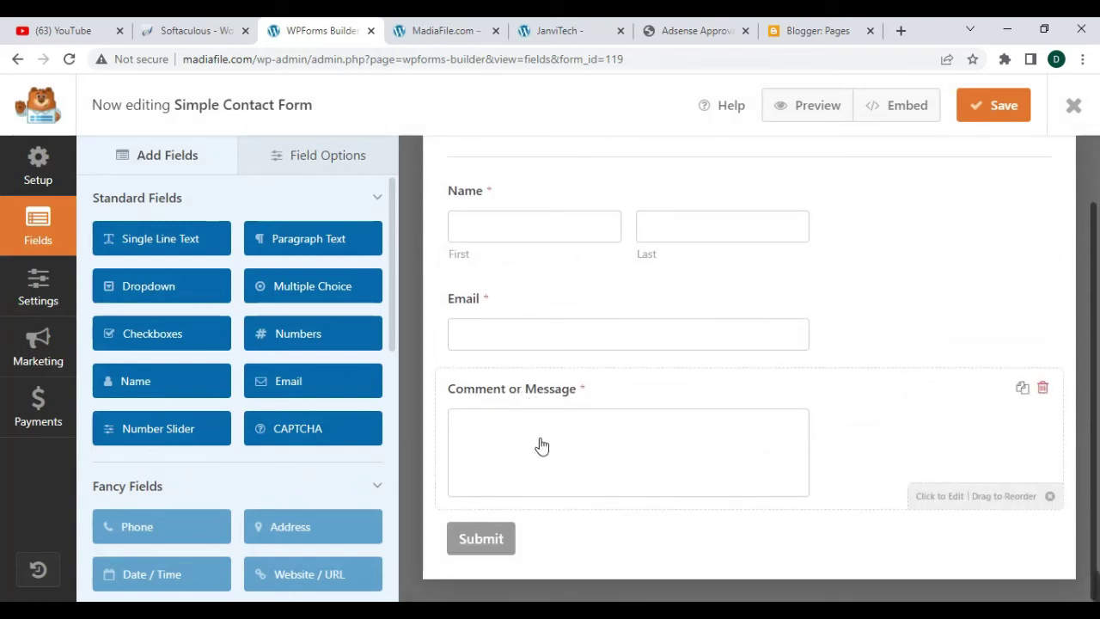
{"action": "scroll", "coordinate": [539, 300], "scroll_direction": "up", "scroll_amount": 1}
- Relabel the fields 'Your Name', 'Your Email' and 'Your Comment or Message'
{"action": "left_click", "coordinate": [505, 274]}
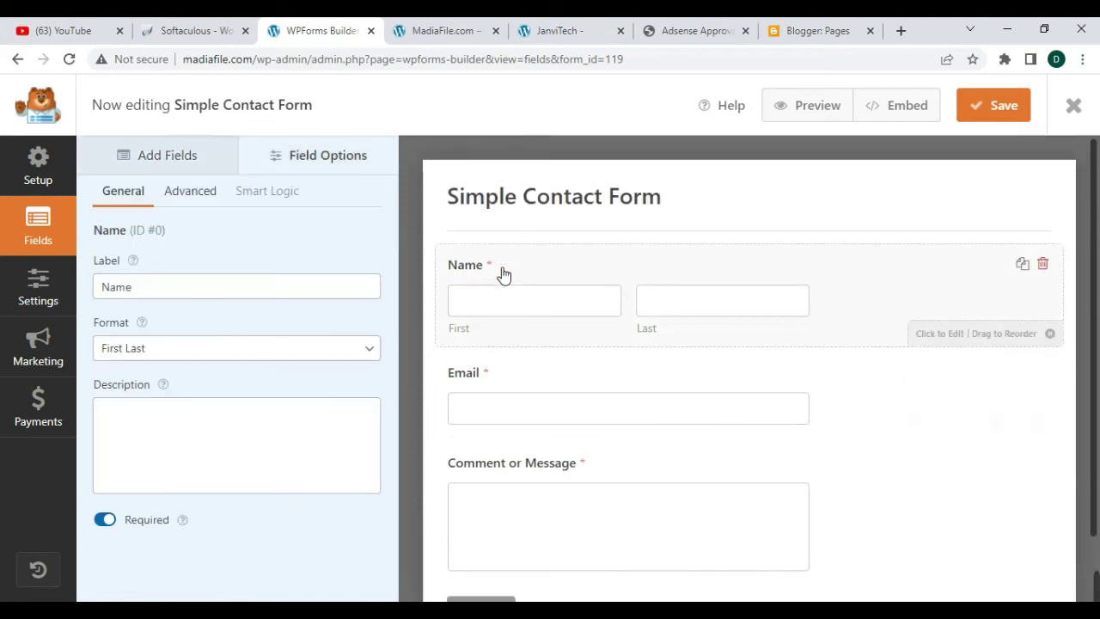
{"action": "left_click", "coordinate": [123, 286]}
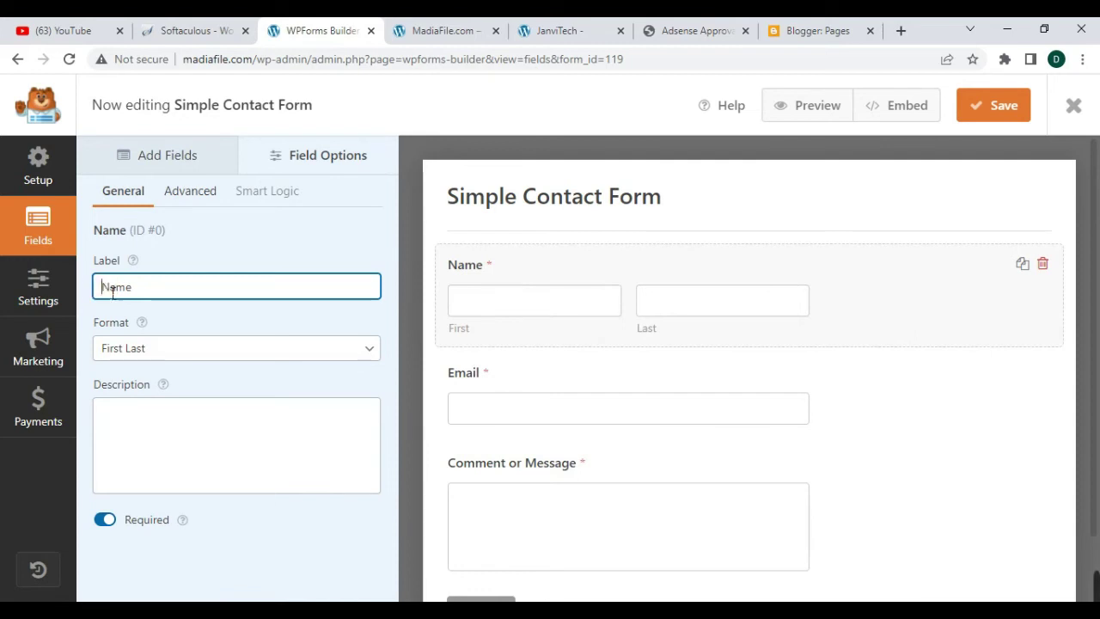
{"action": "type", "text": "Your"}
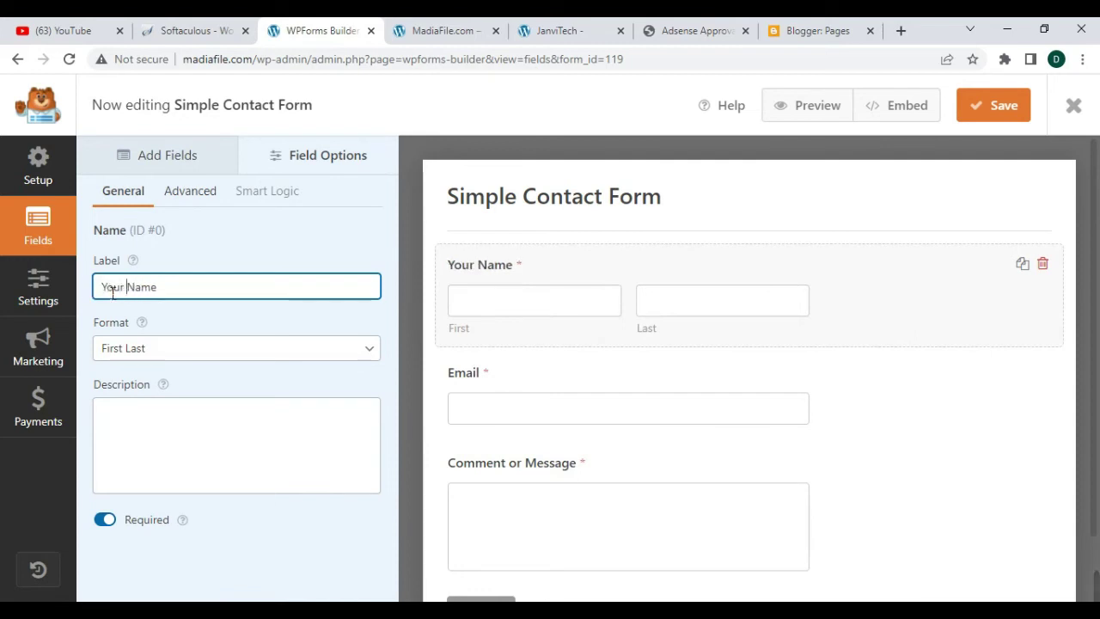
{"action": "left_click", "coordinate": [510, 383]}
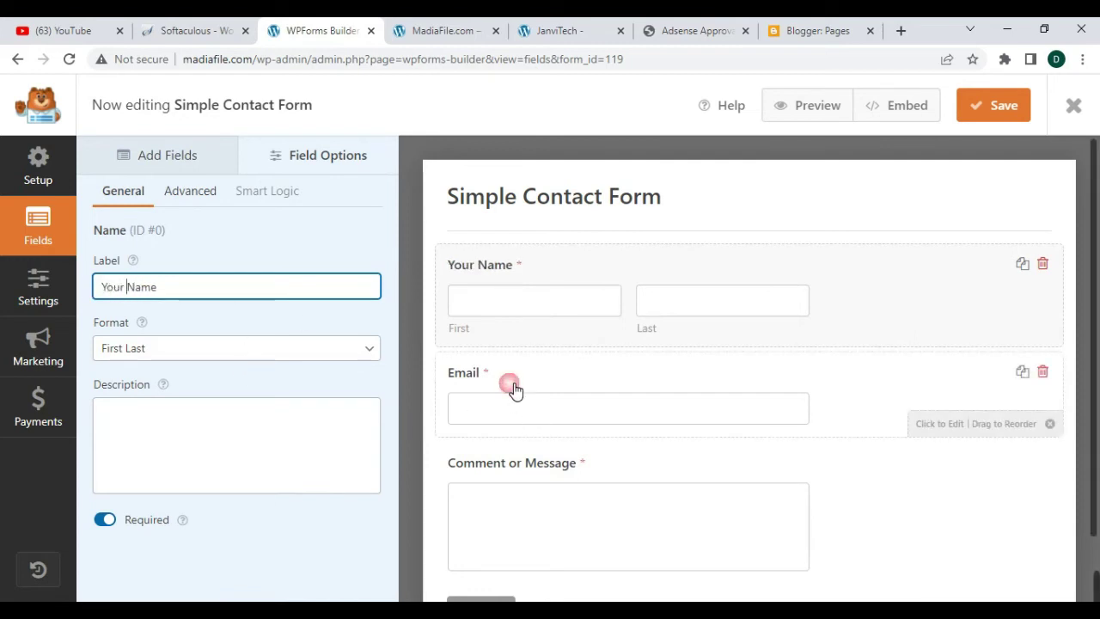
{"action": "left_click", "coordinate": [109, 287]}
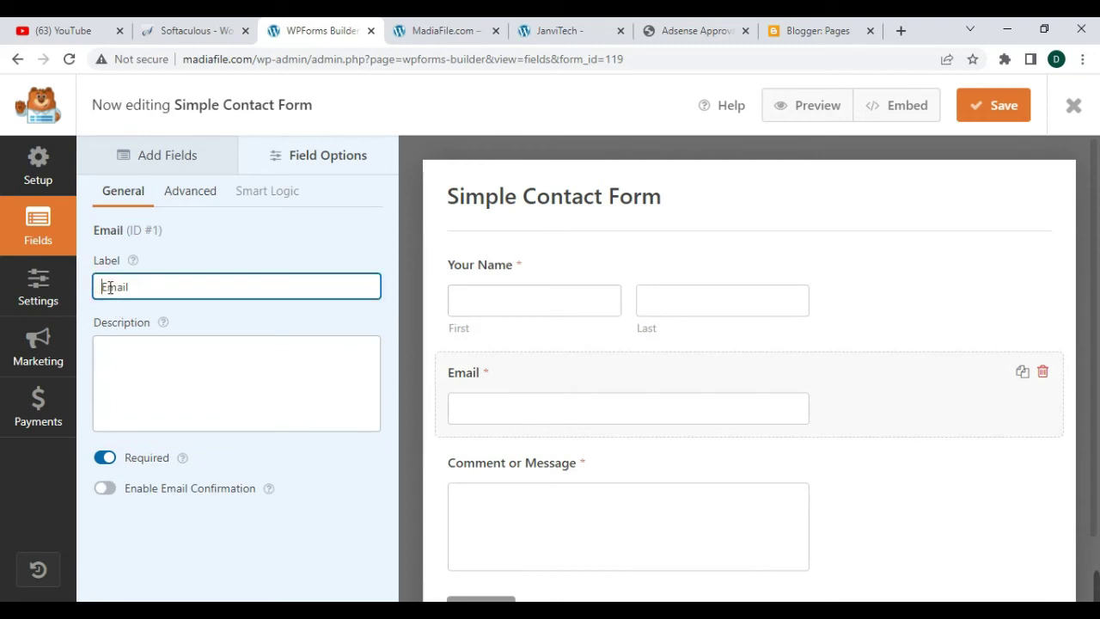
{"action": "type", "text": "Your"}
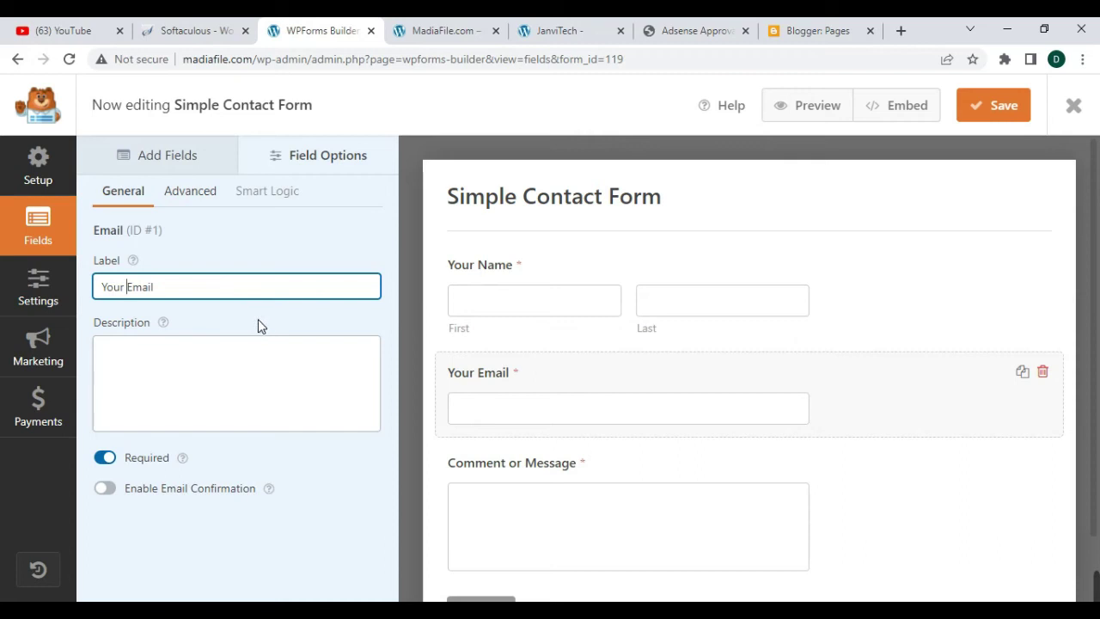
{"action": "left_click", "coordinate": [527, 473]}
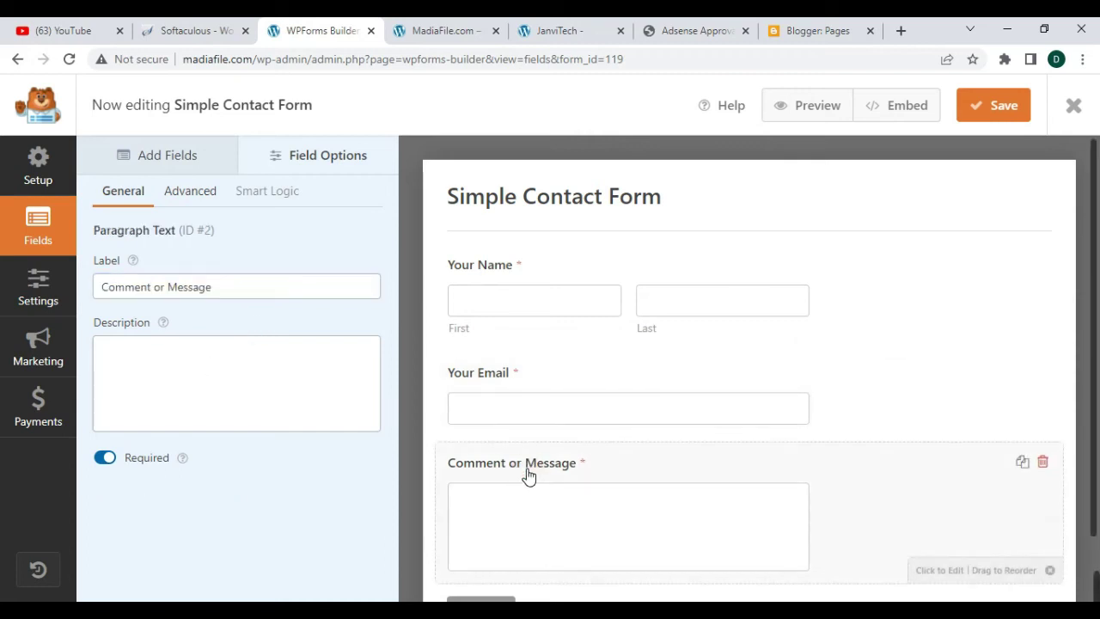
{"action": "left_click", "coordinate": [100, 287]}
{"action": "type", "text": "Your"}
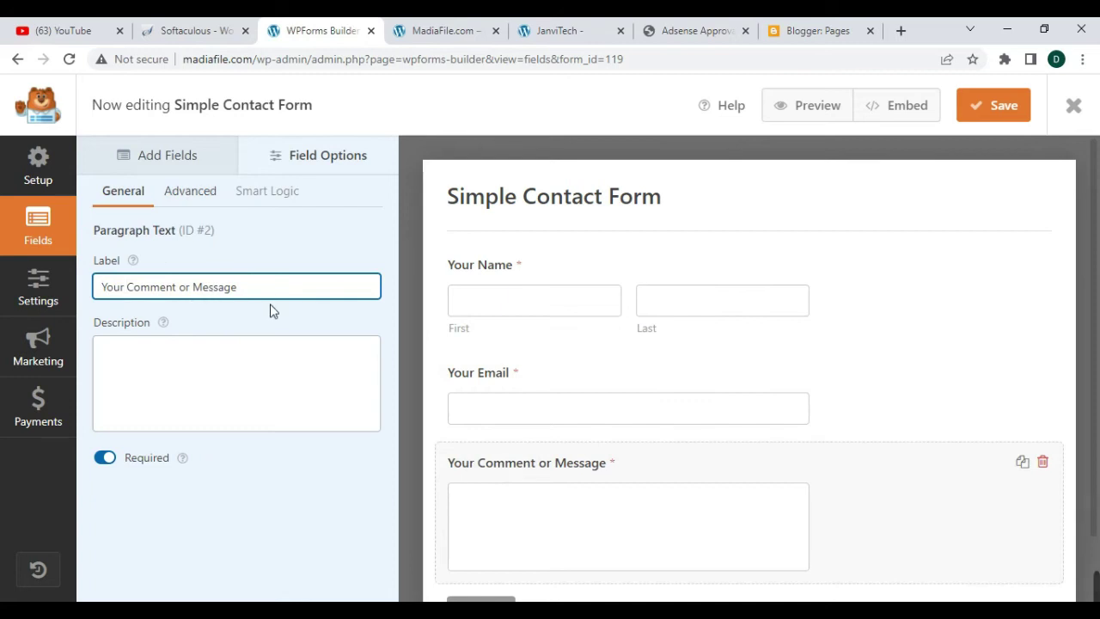
- Keep the message field required, then save the form and close the builder
{"action": "left_click", "coordinate": [104, 458]}
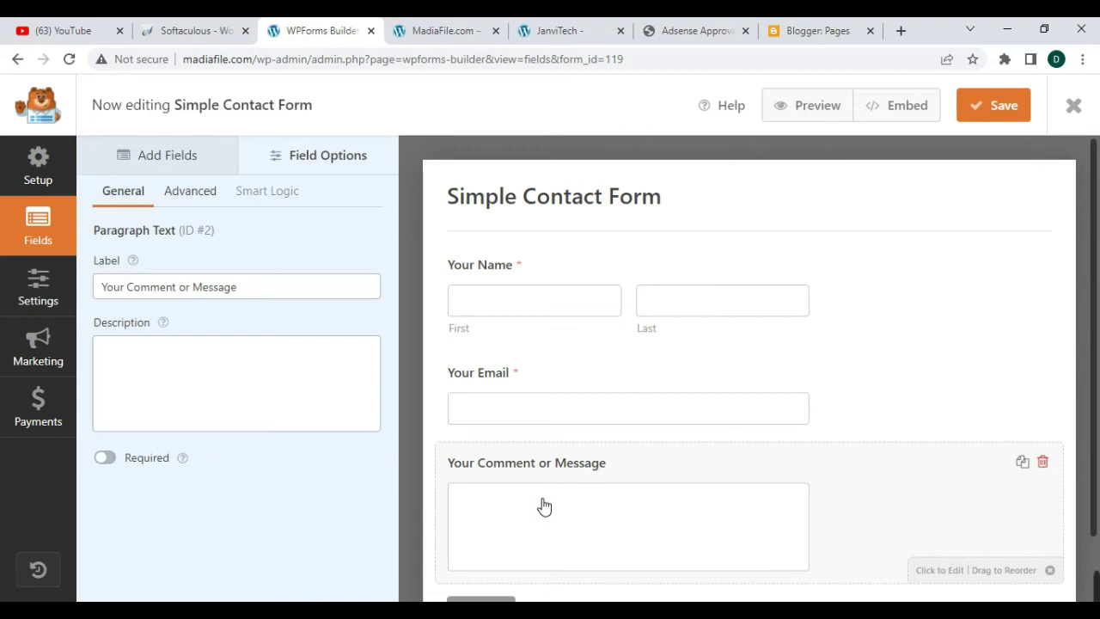
{"action": "scroll", "coordinate": [559, 498], "scroll_direction": "down", "scroll_amount": 1}
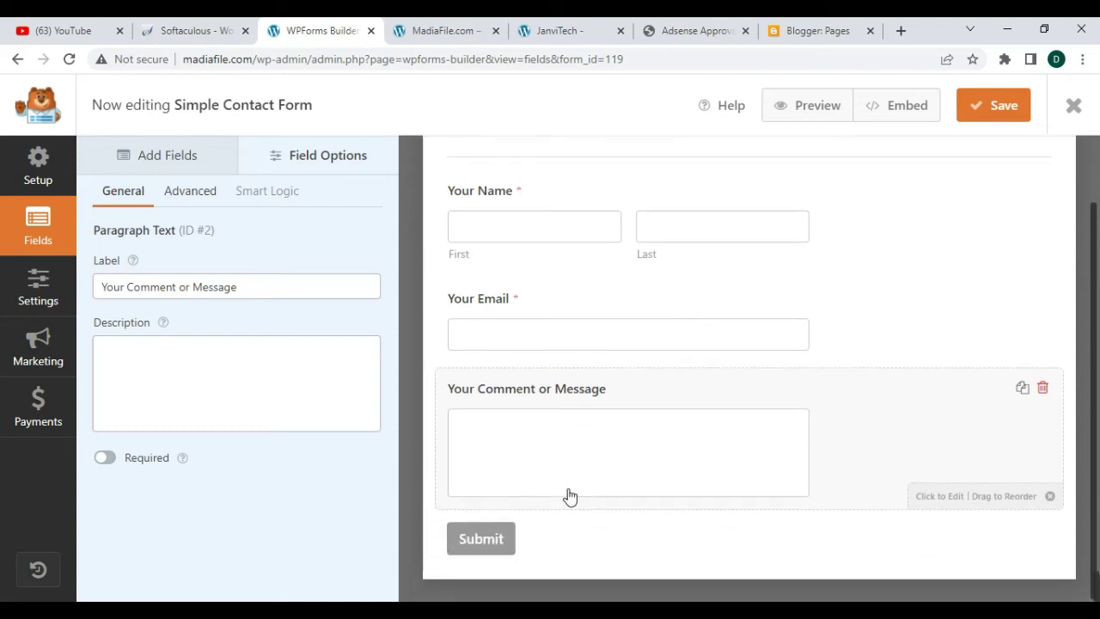
{"action": "left_click", "coordinate": [104, 461]}
{"action": "scroll", "coordinate": [511, 290], "scroll_direction": "up", "scroll_amount": 1}
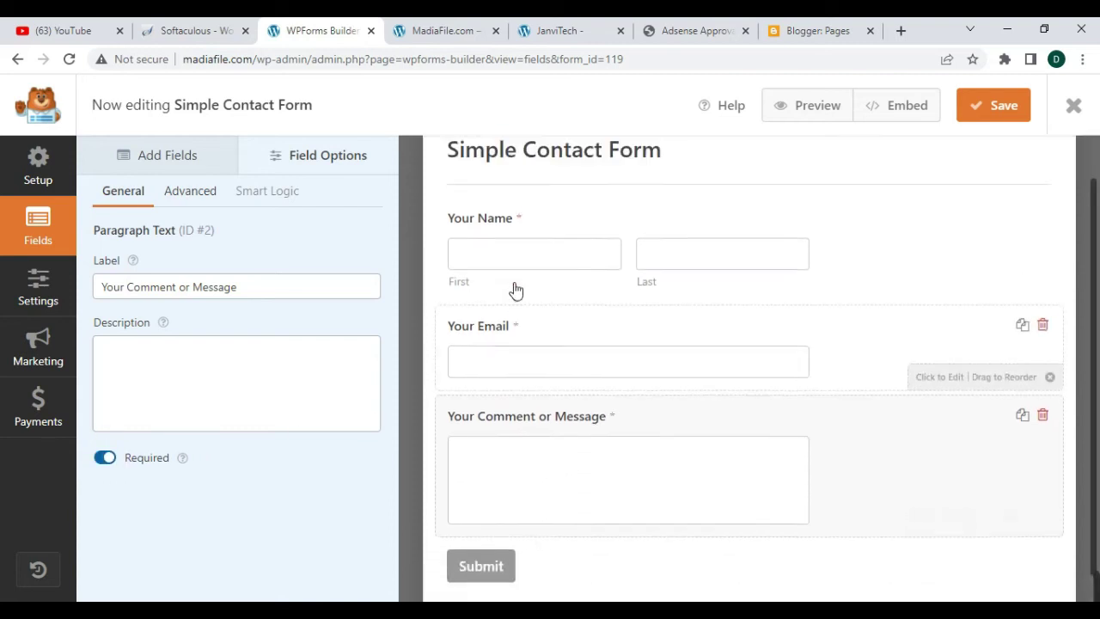
{"action": "left_click", "coordinate": [994, 106]}
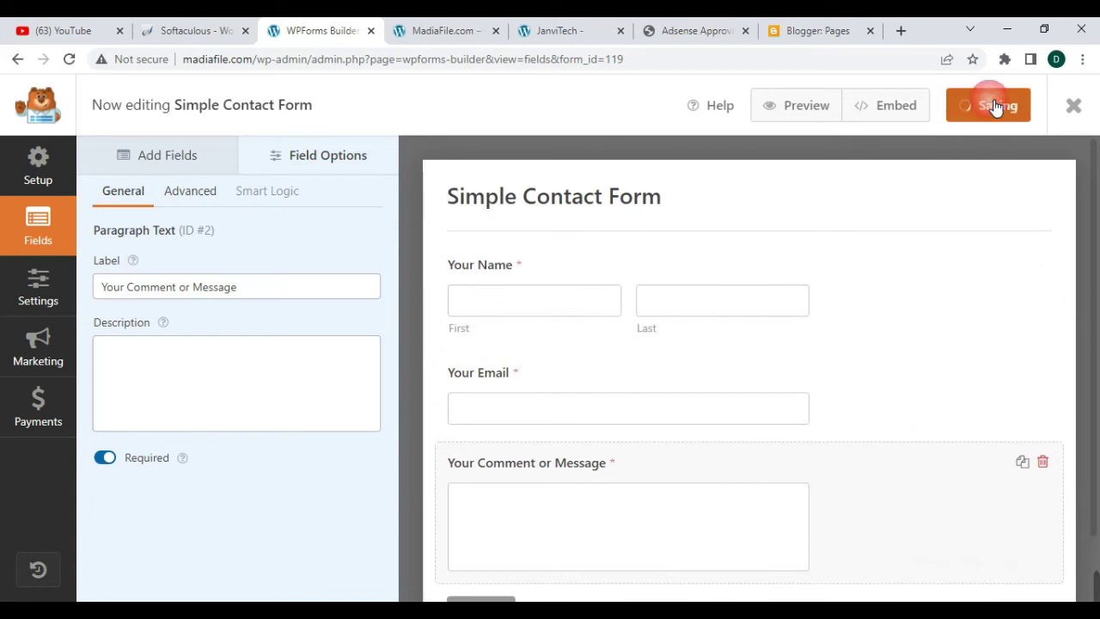
{"action": "left_click", "coordinate": [1075, 105]}
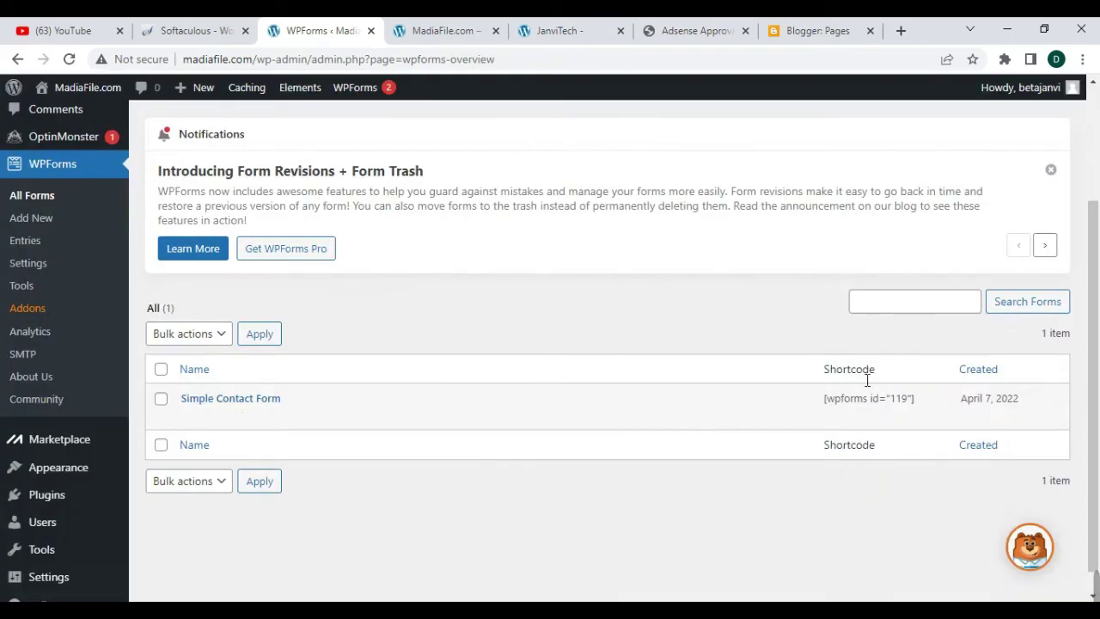
- Select the [wpforms id="119"] shortcode and open Pages > Add New in a new tab
{"action": "left_click_drag", "start_coordinate": [823, 403], "coordinate": [916, 405]}
{"action": "key", "text": "ctrl+c"}
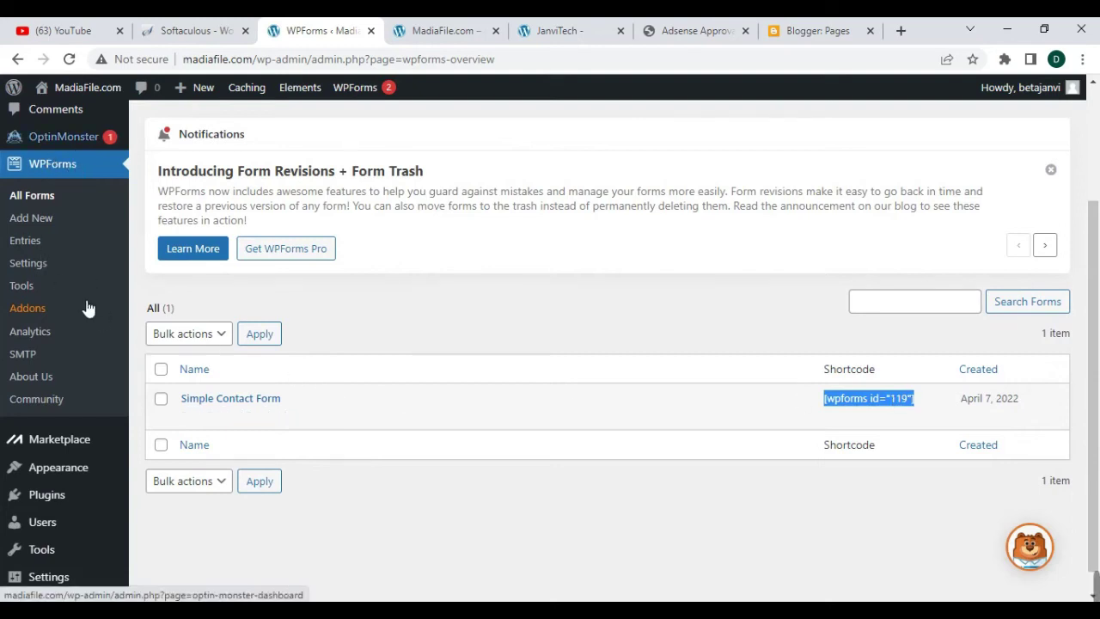
{"action": "scroll", "coordinate": [79, 284], "scroll_direction": "up", "scroll_amount": 1}
{"action": "scroll", "coordinate": [77, 269], "scroll_direction": "up", "scroll_amount": 1}
{"action": "mouse_move", "coordinate": [65, 244]}
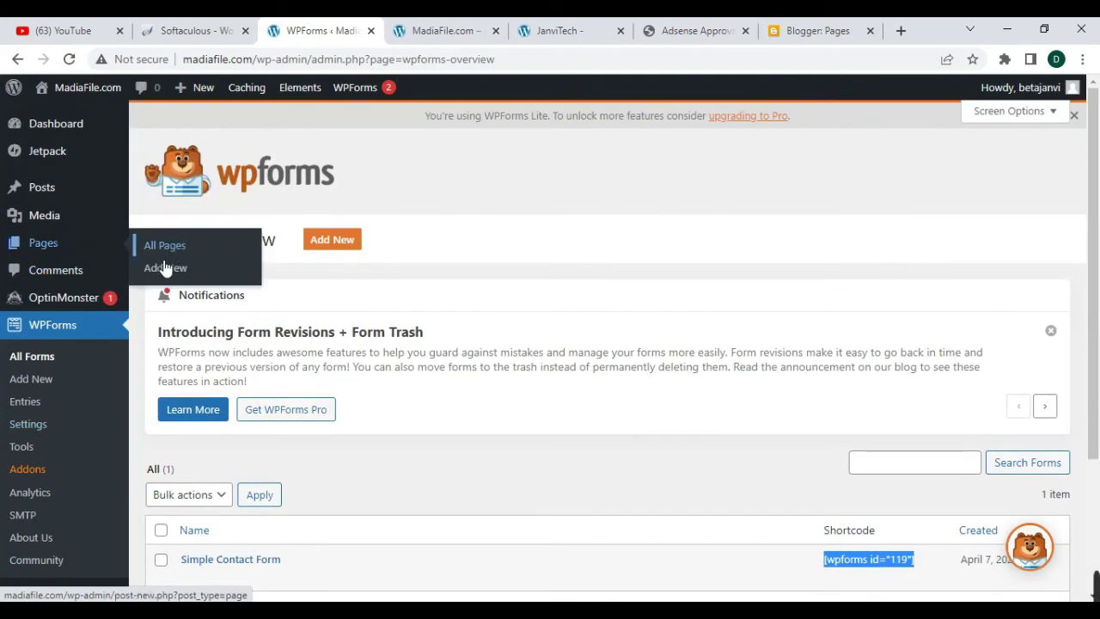
{"action": "right_click", "coordinate": [166, 274]}
{"action": "left_click", "coordinate": [191, 279]}
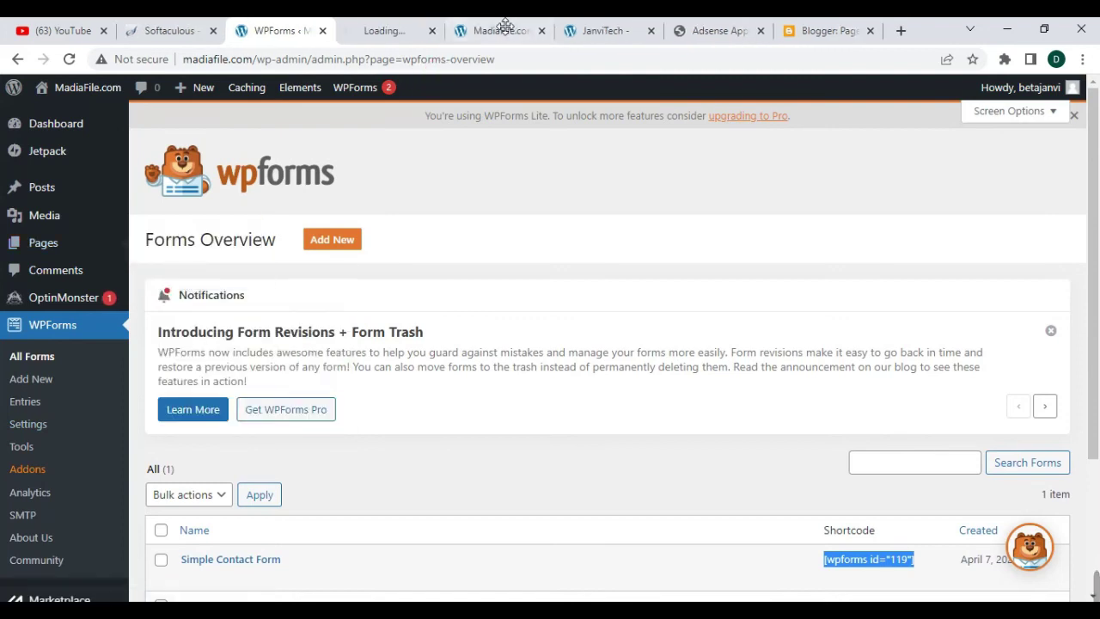
{"action": "left_click", "coordinate": [389, 32]}
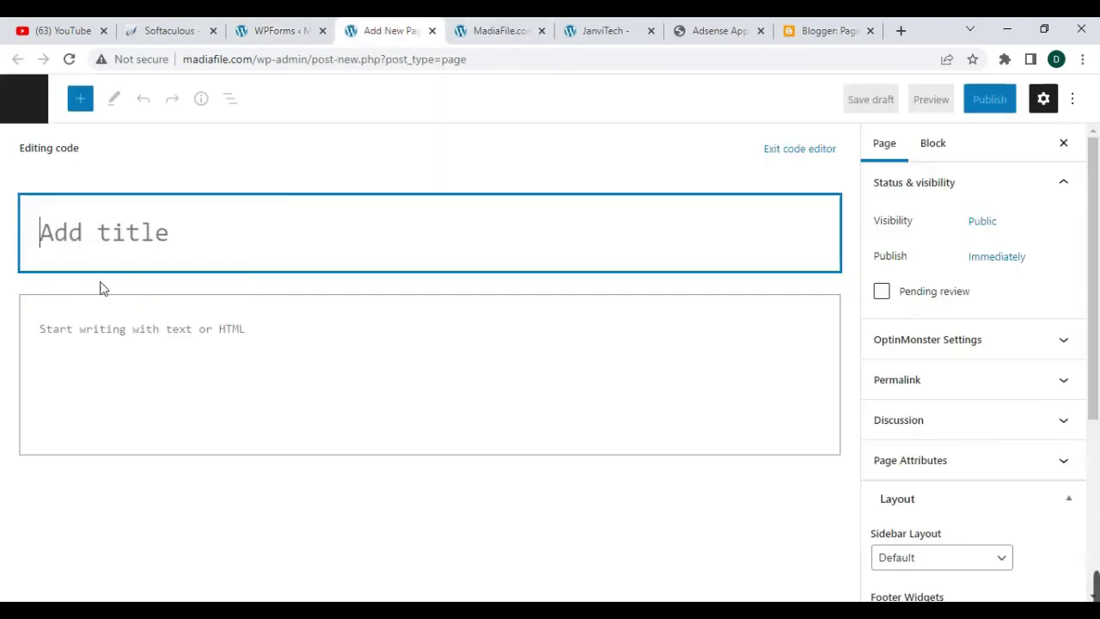
- Switch to the visual editor and paste the [wpforms id="119"] shortcode into the paragraph
{"action": "left_click", "coordinate": [254, 350]}
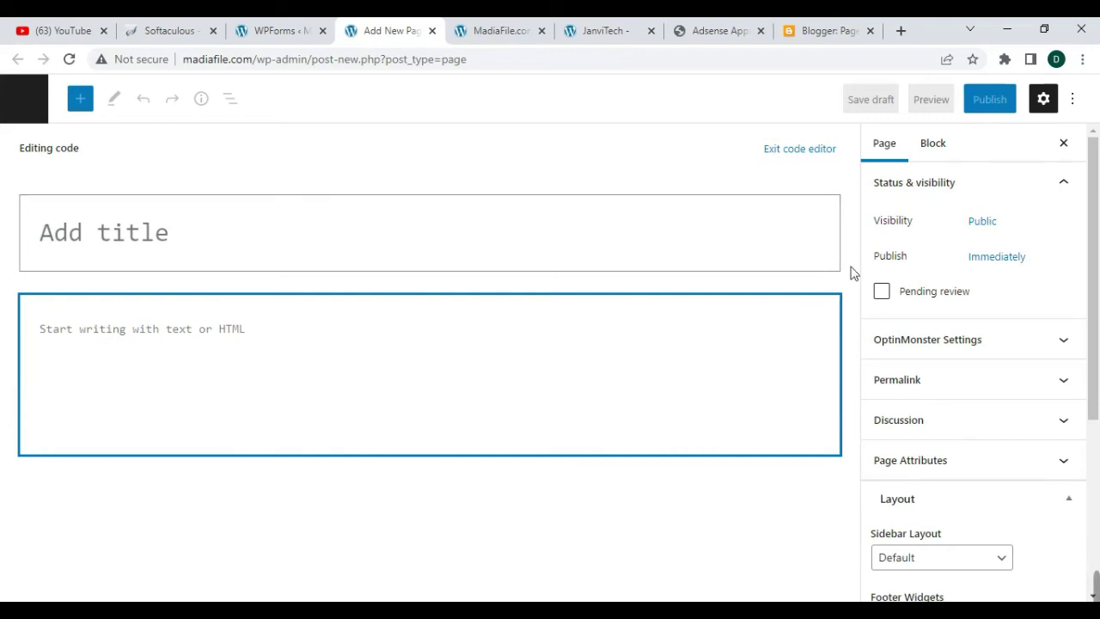
{"action": "left_click", "coordinate": [1081, 104]}
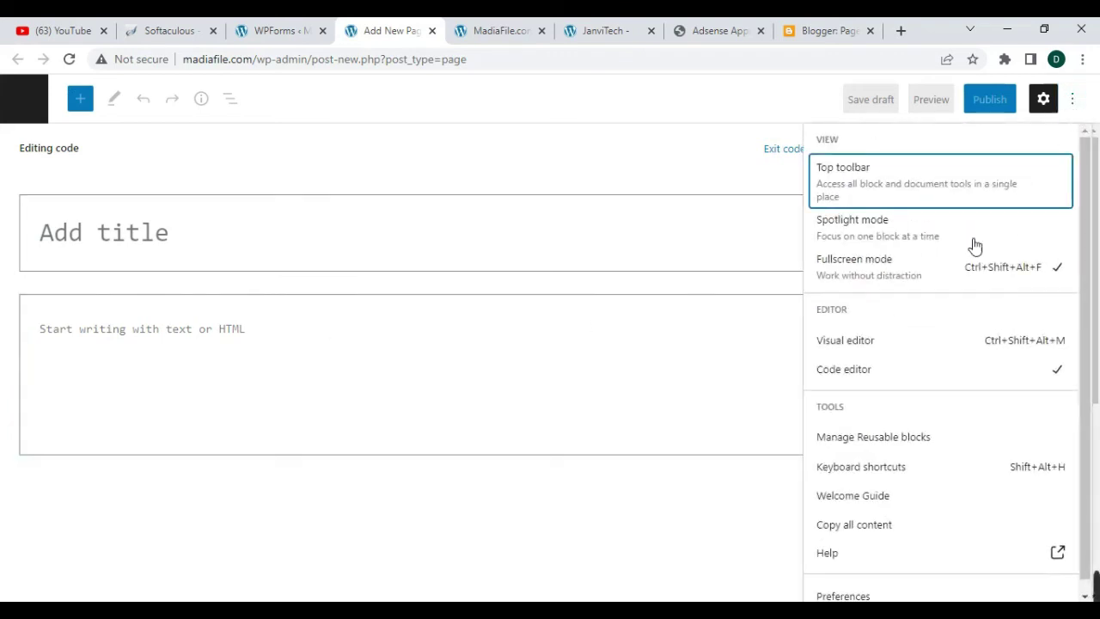
{"action": "left_click", "coordinate": [885, 344]}
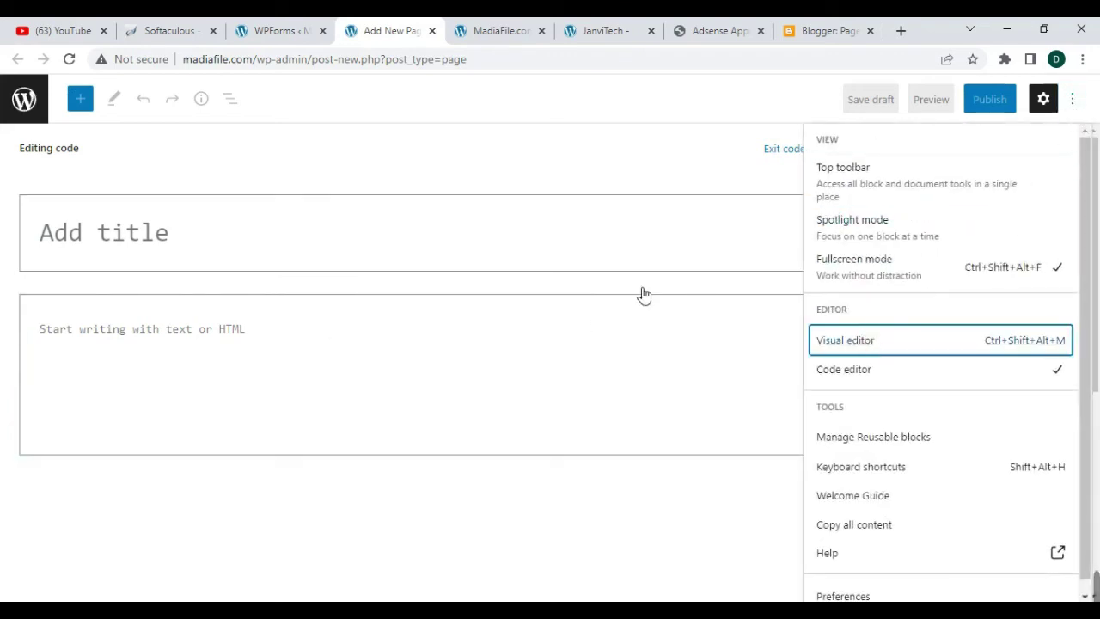
{"action": "left_click", "coordinate": [196, 261]}
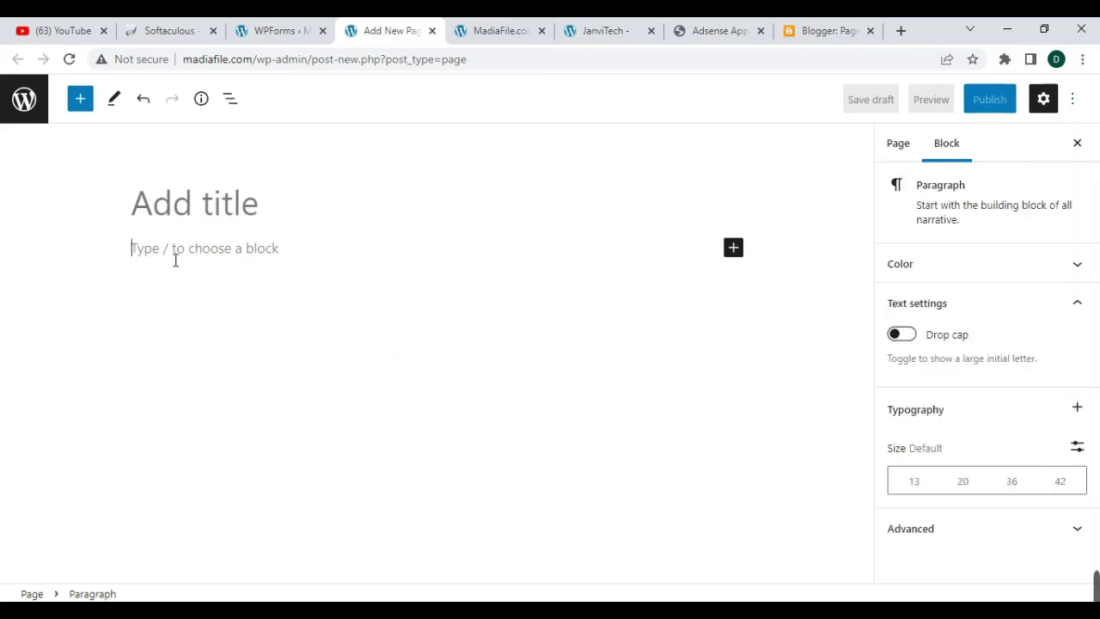
{"action": "key", "text": "ctrl+v"}
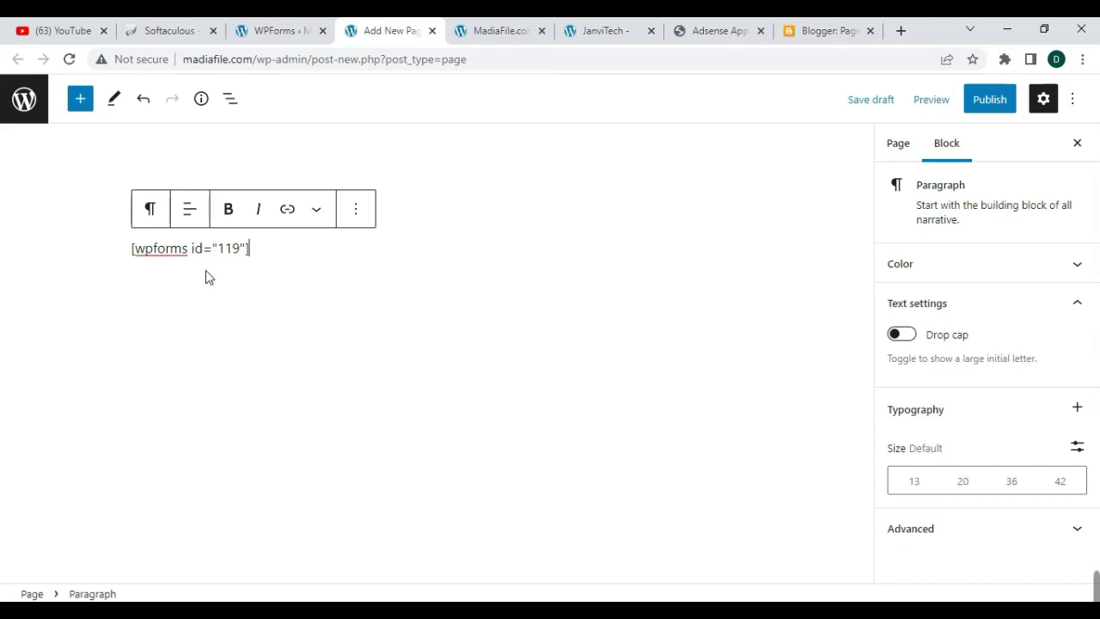
- Title the page 'Contact Us', publish it, and open the live page in a new tab
{"action": "left_click", "coordinate": [429, 197]}
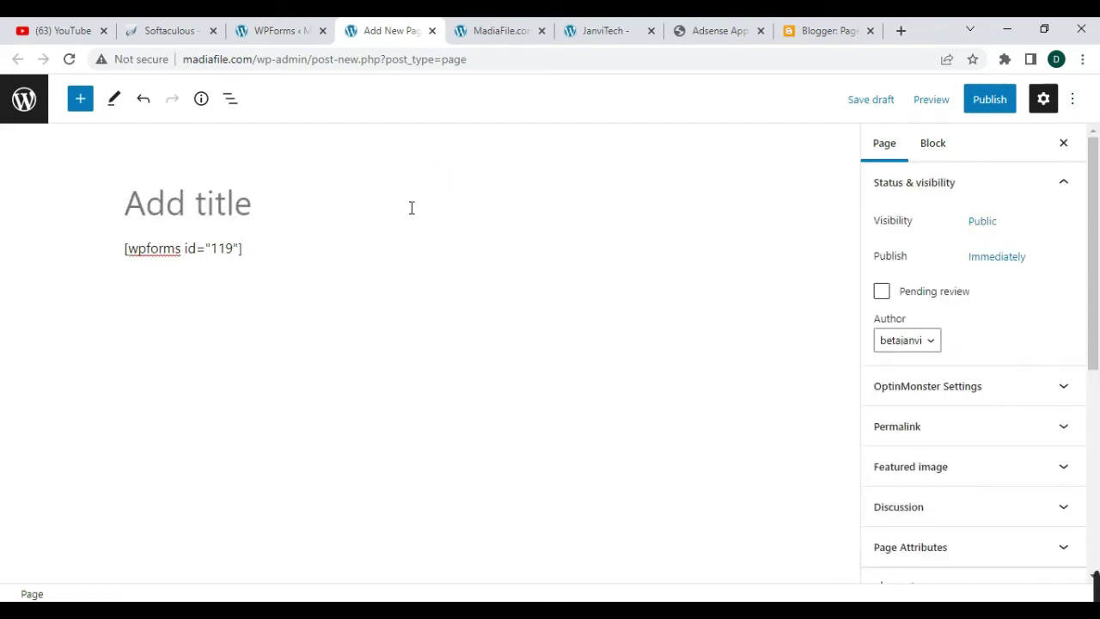
{"action": "type", "text": "Contact Us"}
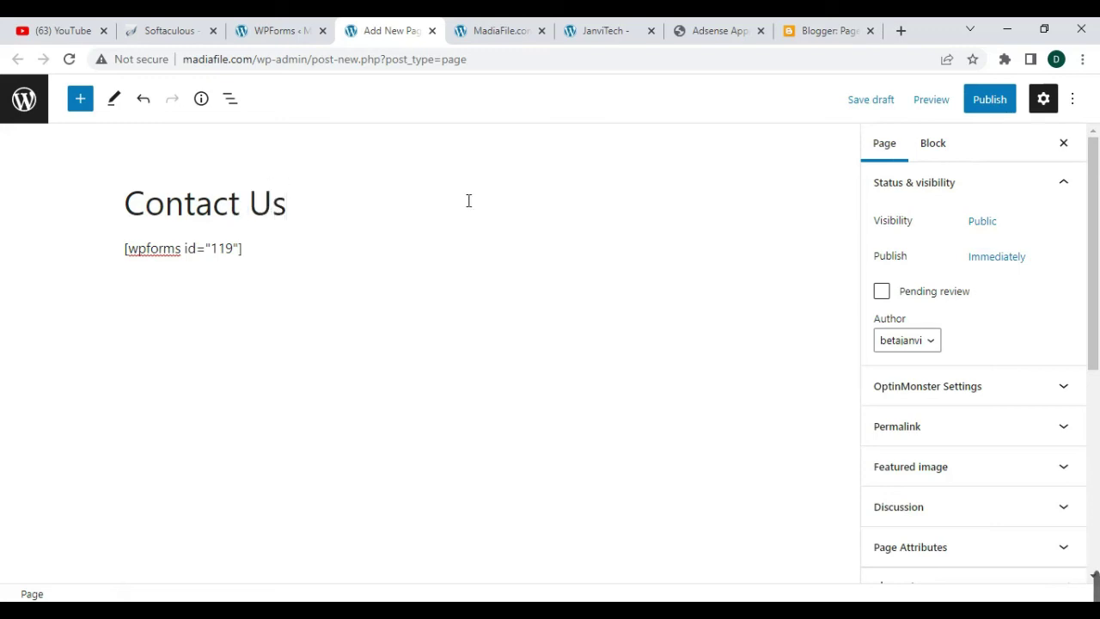
{"action": "left_click", "coordinate": [999, 99]}
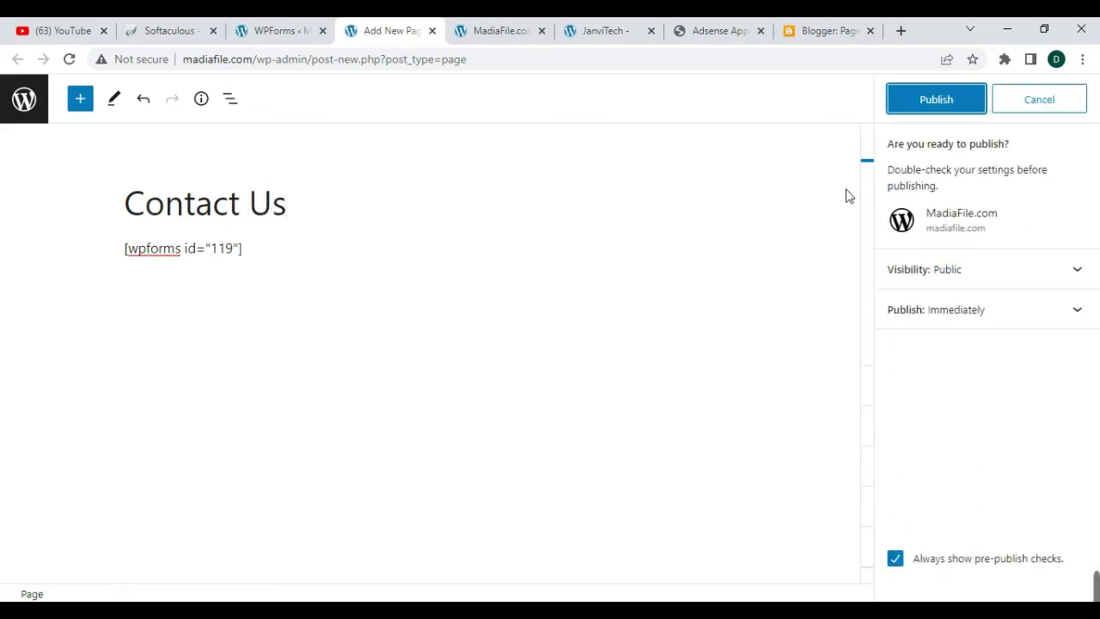
{"action": "left_click", "coordinate": [937, 99]}
{"action": "right_click", "coordinate": [941, 283]}
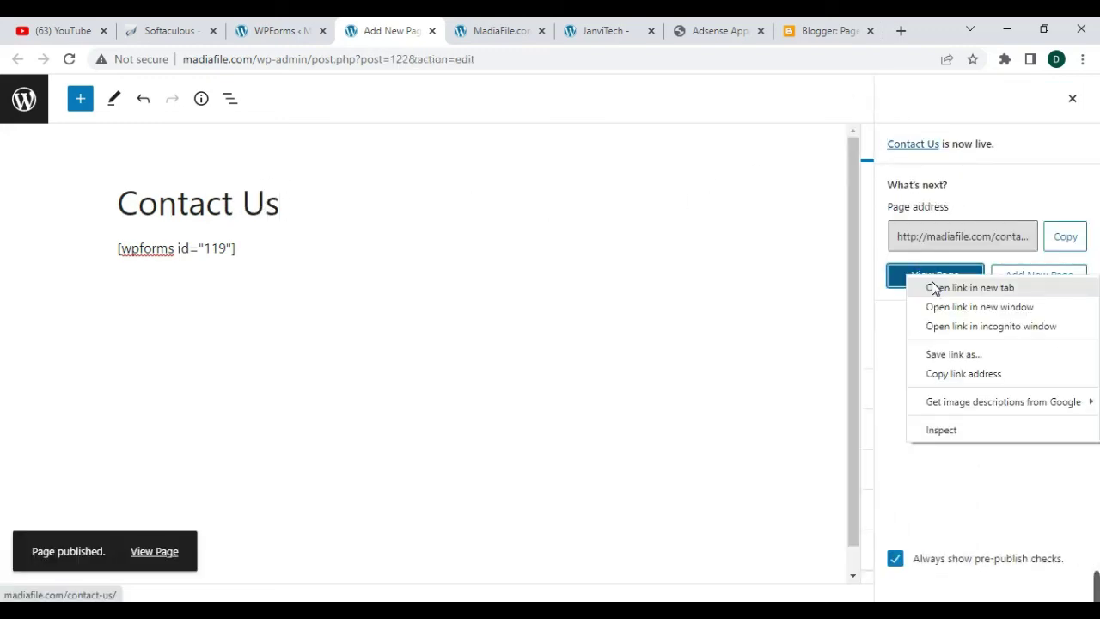
{"action": "left_click", "coordinate": [933, 286]}
- On the live Contact Us page, click into the Your Name field and the message box
{"action": "left_click", "coordinate": [436, 30]}
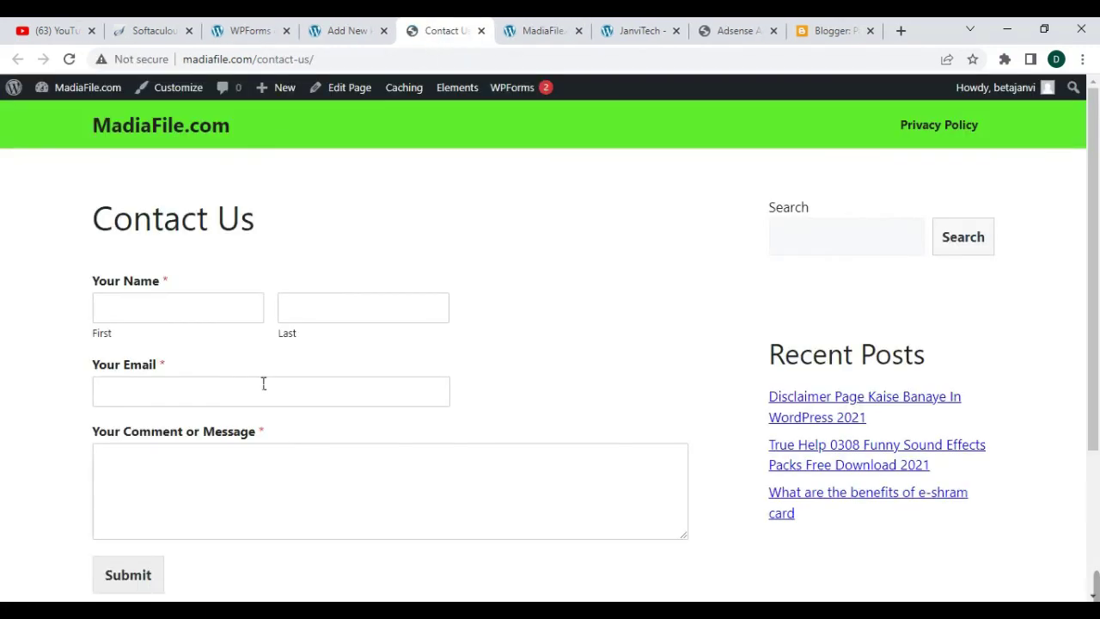
{"action": "scroll", "coordinate": [251, 292], "scroll_direction": "down", "scroll_amount": 2}
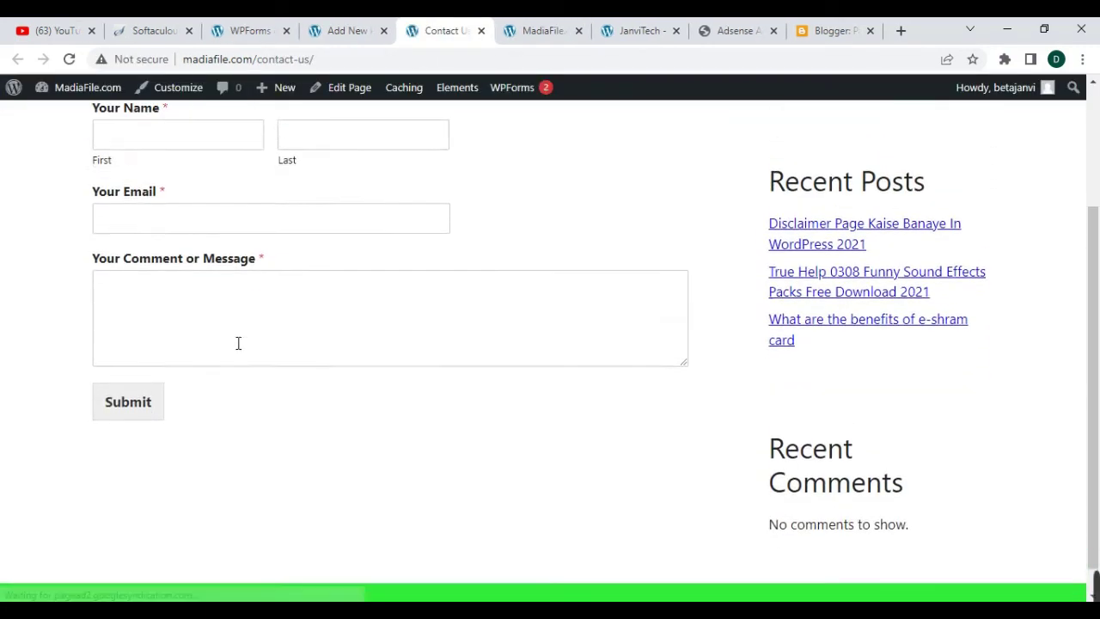
{"action": "scroll", "coordinate": [236, 344], "scroll_direction": "up", "scroll_amount": 2}
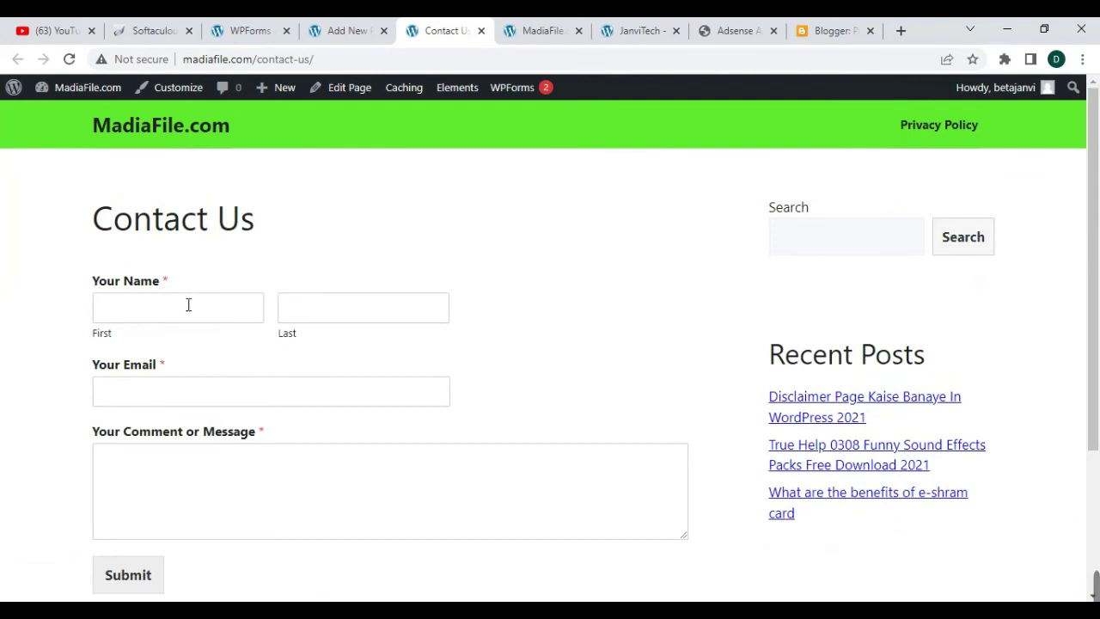
{"action": "scroll", "coordinate": [186, 307], "scroll_direction": "down", "scroll_amount": 1}
{"action": "left_click", "coordinate": [127, 231]}
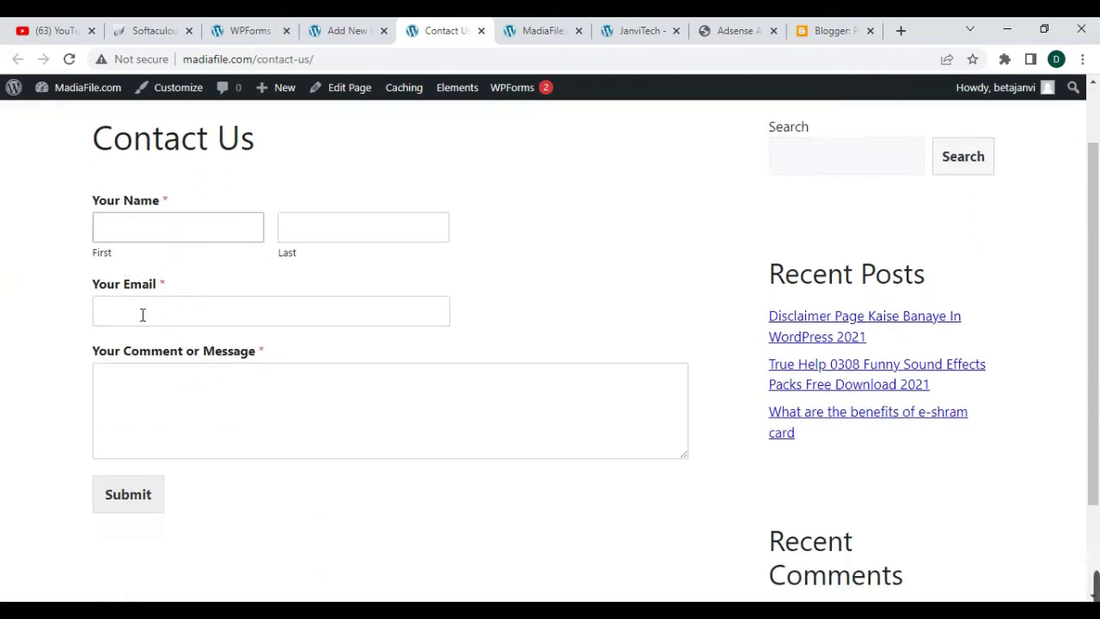
{"action": "left_click", "coordinate": [169, 367]}
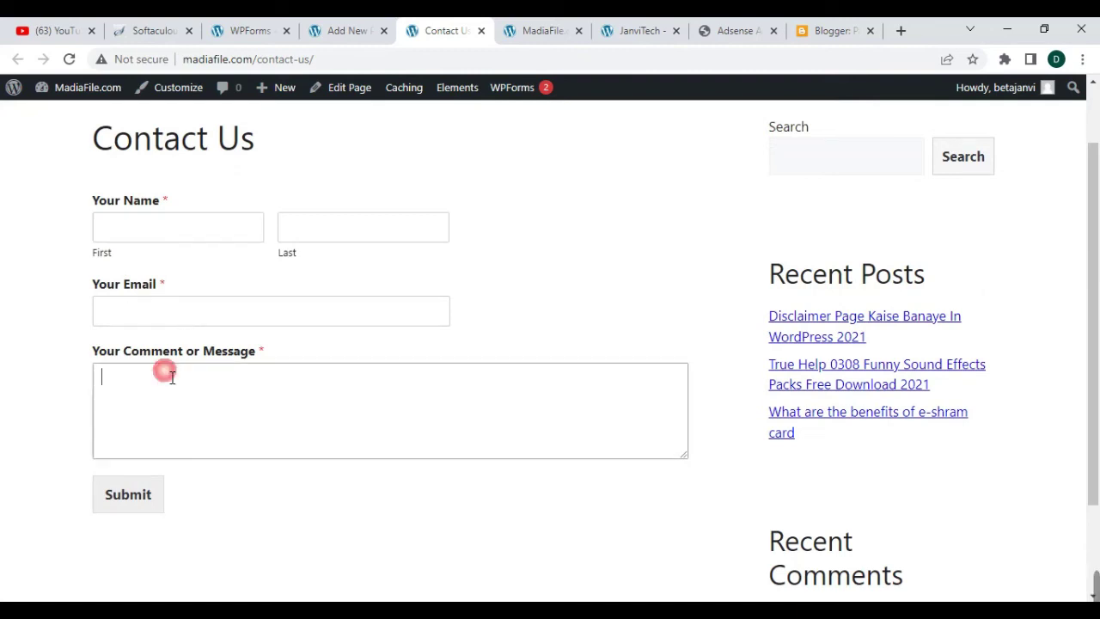
{"action": "scroll", "coordinate": [218, 427], "scroll_direction": "down", "scroll_amount": 2}
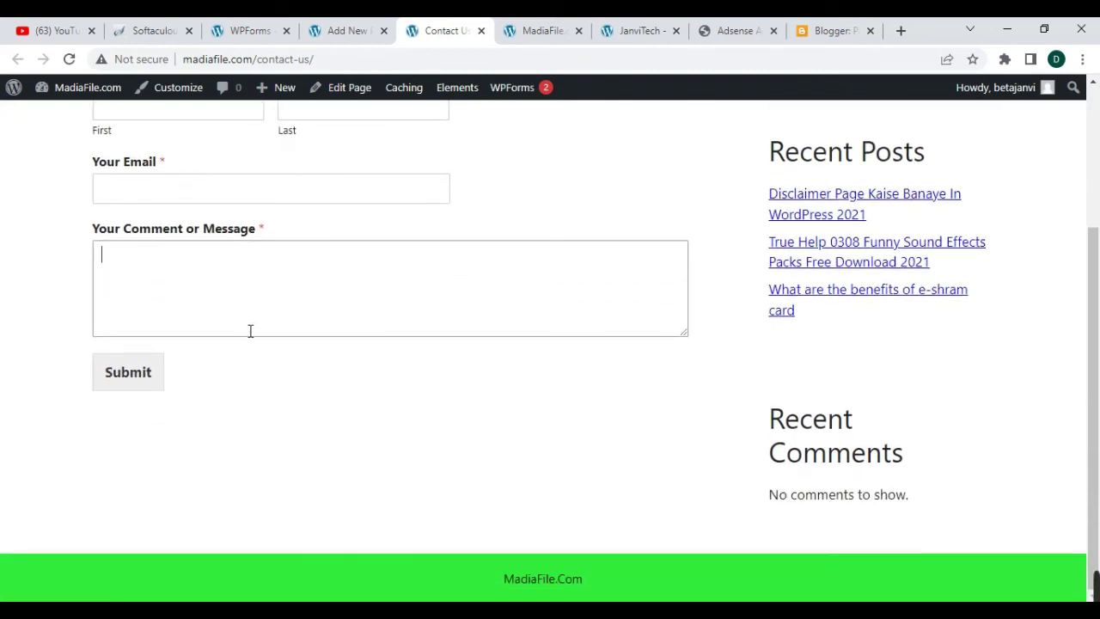
{"action": "scroll", "coordinate": [329, 386], "scroll_direction": "up", "scroll_amount": 2}
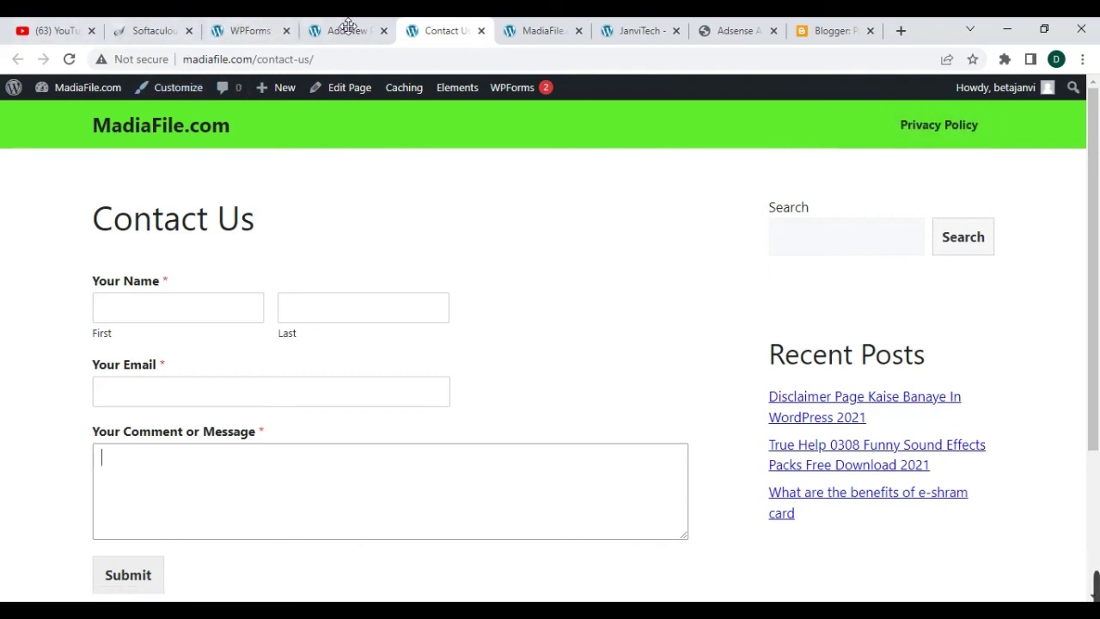
- Go to Appearance > Menus to edit menu1, which holds only Privacy Policy
{"action": "left_click", "coordinate": [258, 33]}
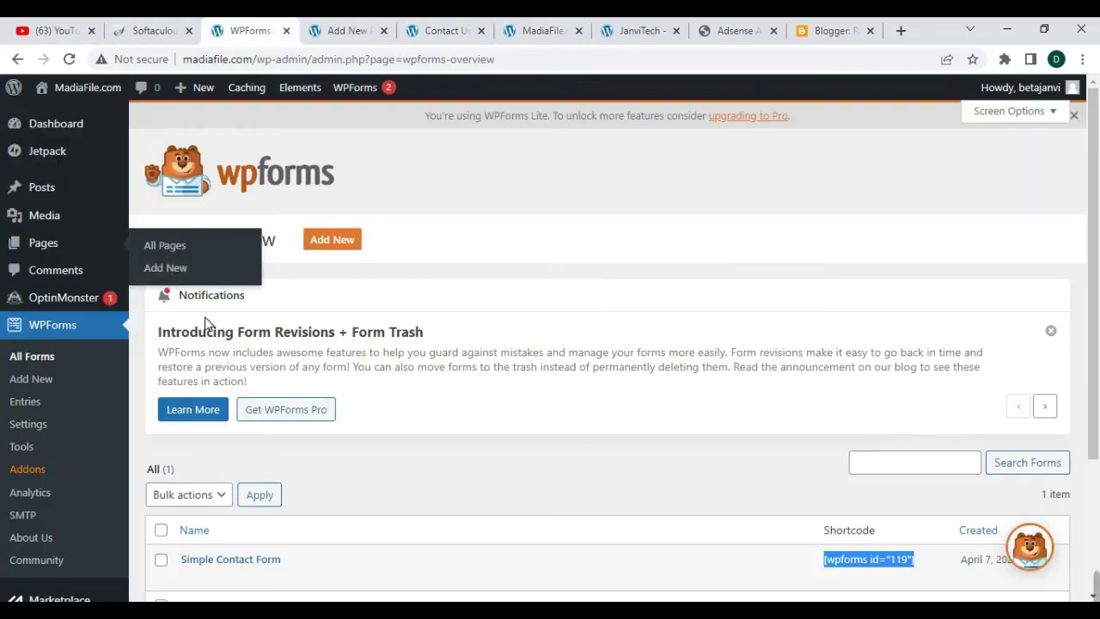
{"action": "scroll", "coordinate": [74, 344], "scroll_direction": "down", "scroll_amount": 1}
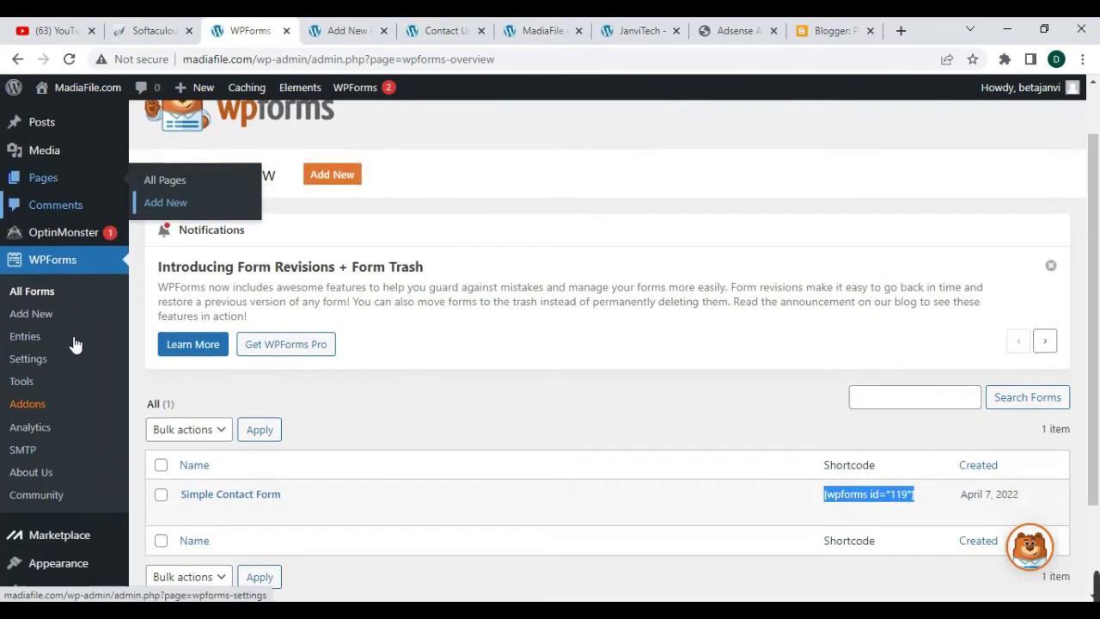
{"action": "scroll", "coordinate": [75, 343], "scroll_direction": "down", "scroll_amount": 2}
{"action": "mouse_move", "coordinate": [77, 447]}
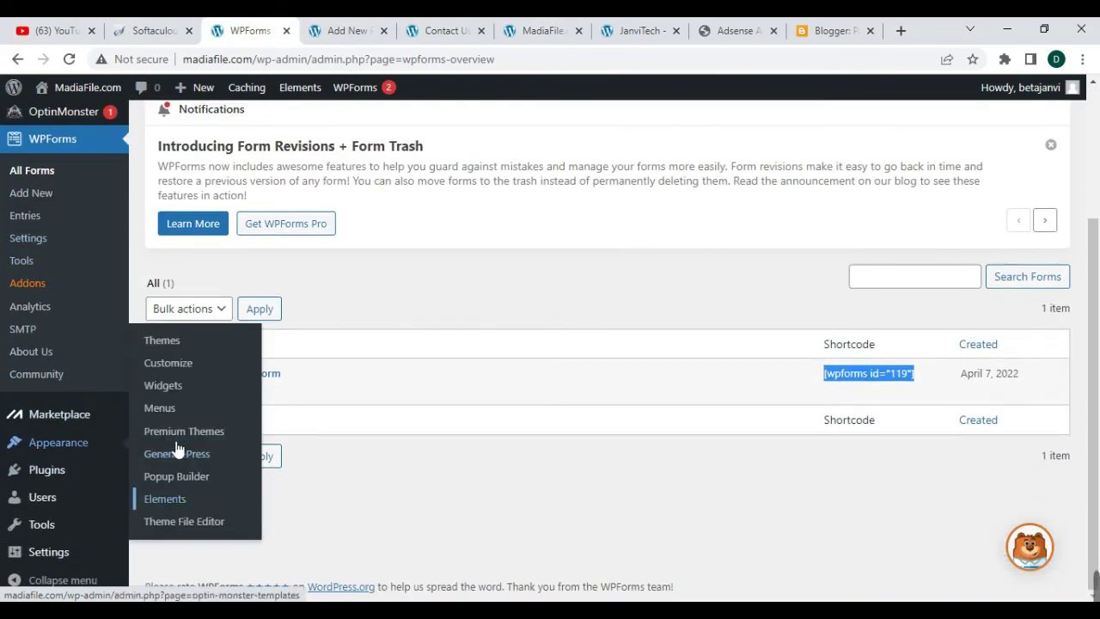
{"action": "left_click", "coordinate": [154, 407]}
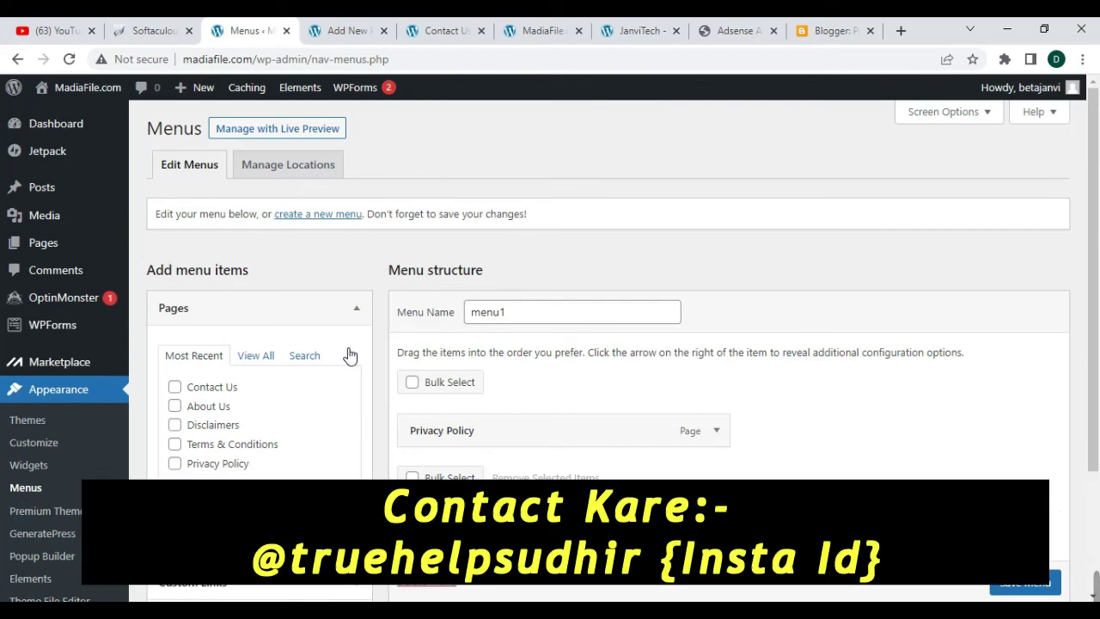
- Tick Contact Us, About Us, Disclaimers and Terms & Conditions for menu1, then reload the homepage
{"action": "scroll", "coordinate": [350, 355], "scroll_direction": "down", "scroll_amount": 2}
{"action": "left_click", "coordinate": [175, 225]}
{"action": "left_click", "coordinate": [175, 245]}
{"action": "left_click", "coordinate": [175, 265]}
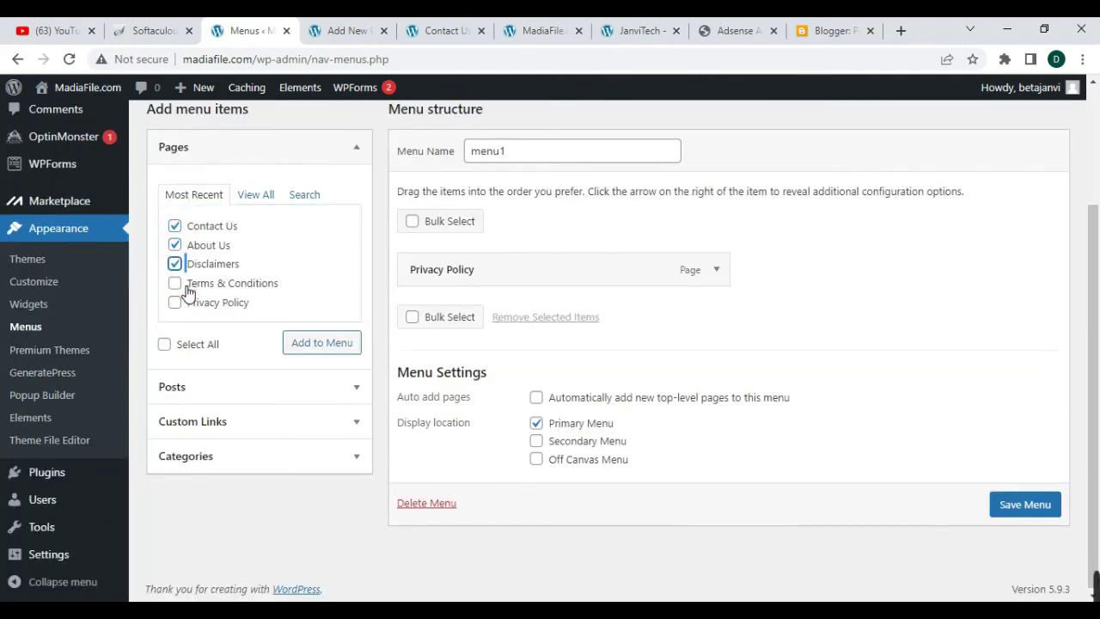
{"action": "left_click", "coordinate": [175, 284]}
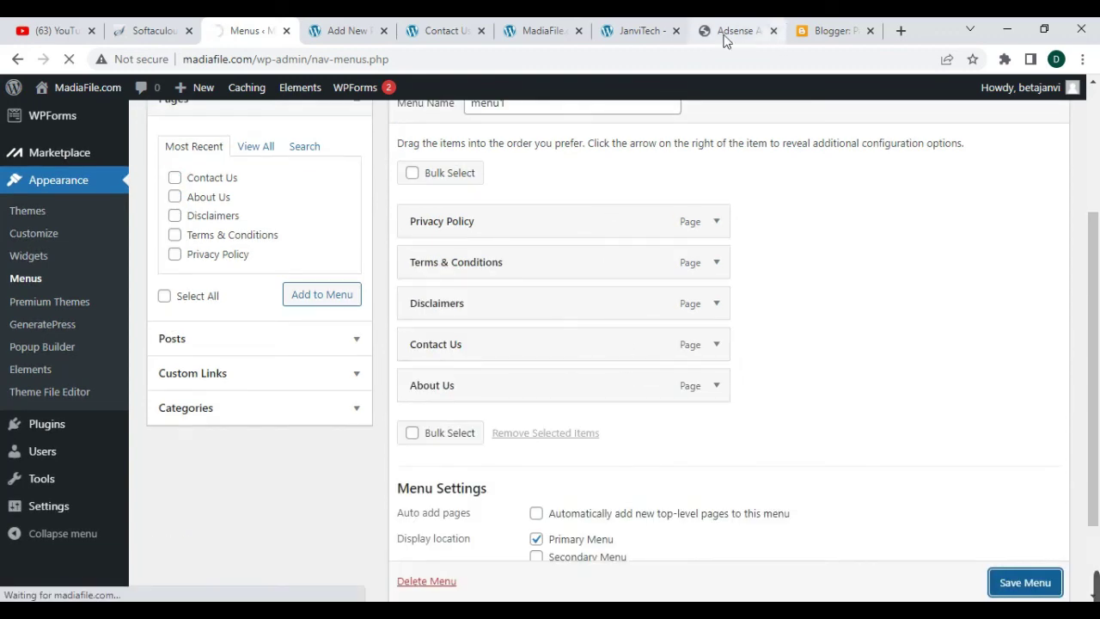
{"action": "left_click", "coordinate": [538, 31]}
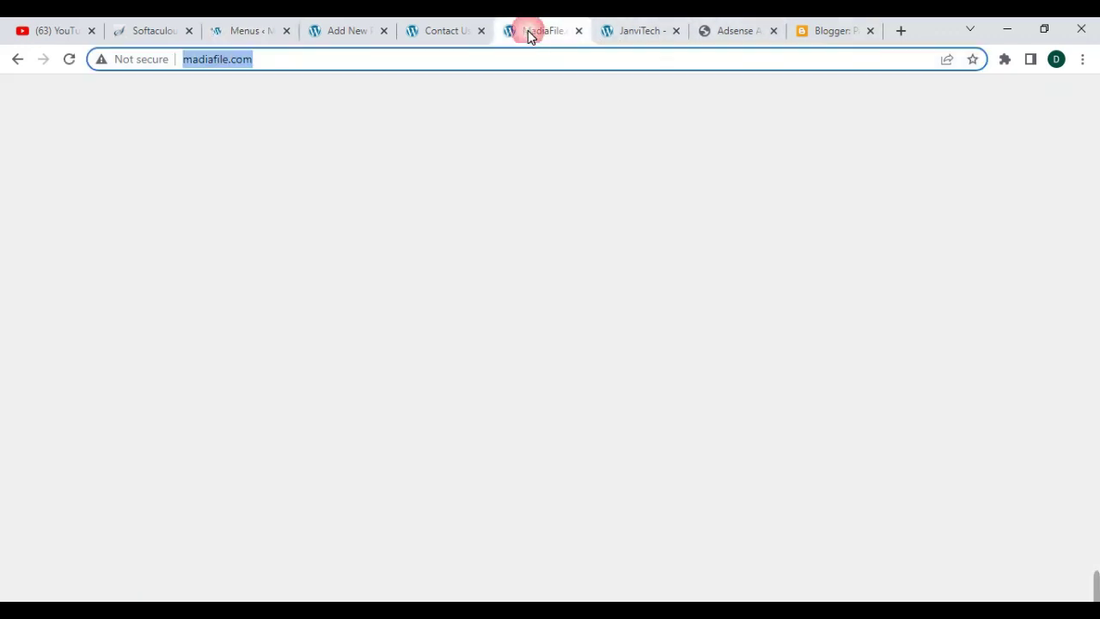
{"action": "left_click", "coordinate": [70, 60]}
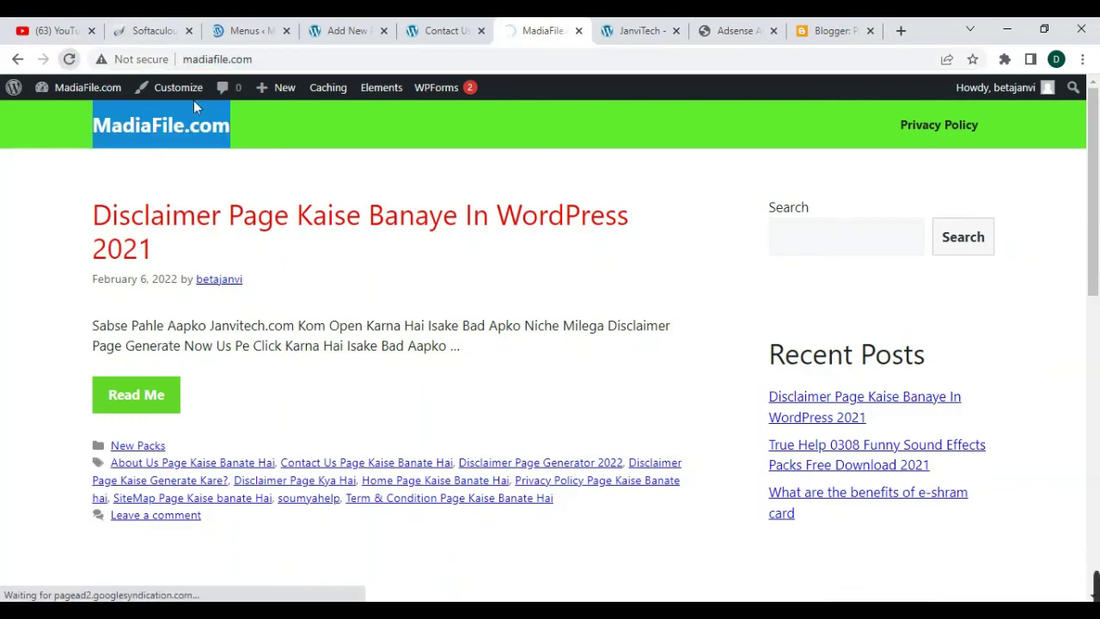